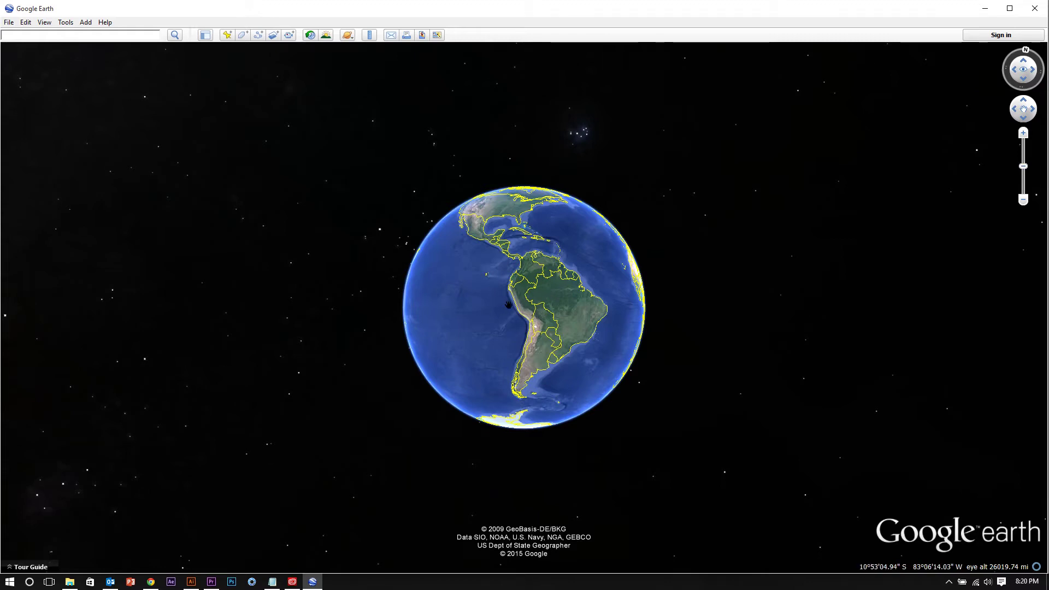
# - Rotate the globe toward the eastern Pacific west of South America and zoom to about 13,496 mi
pyautogui.moveTo(480, 322); pyautogui.dragTo(456, 330)
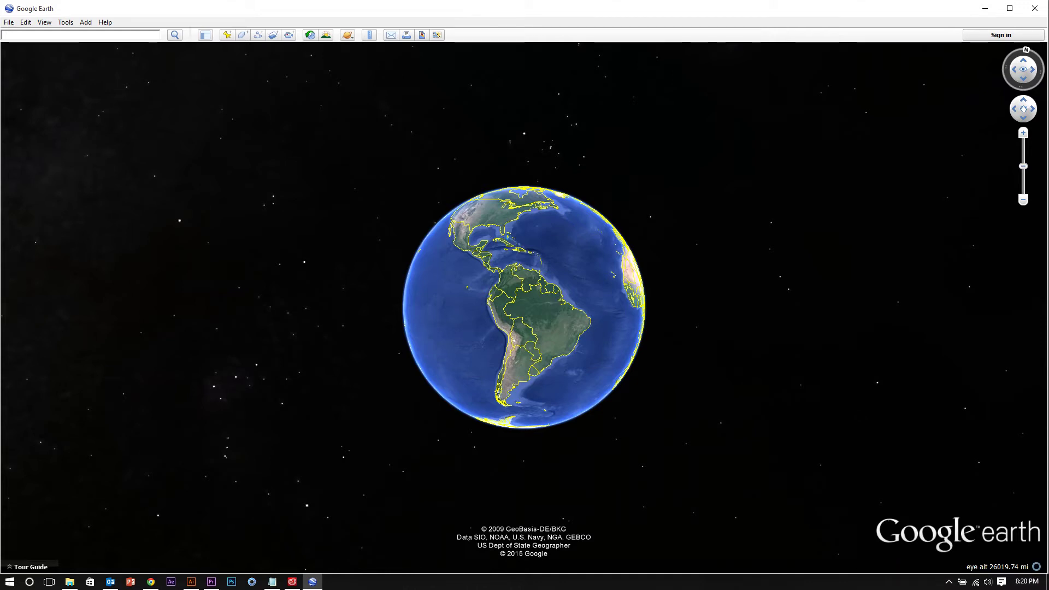
pyautogui.moveTo(535, 313); pyautogui.dragTo(559, 305)
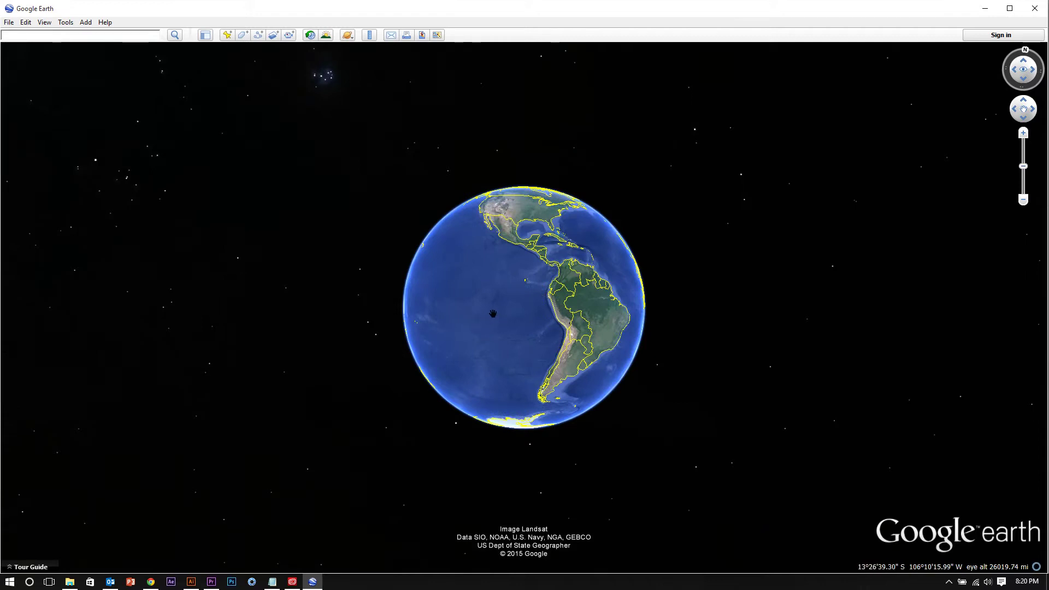
pyautogui.scroll(3, 492, 314)
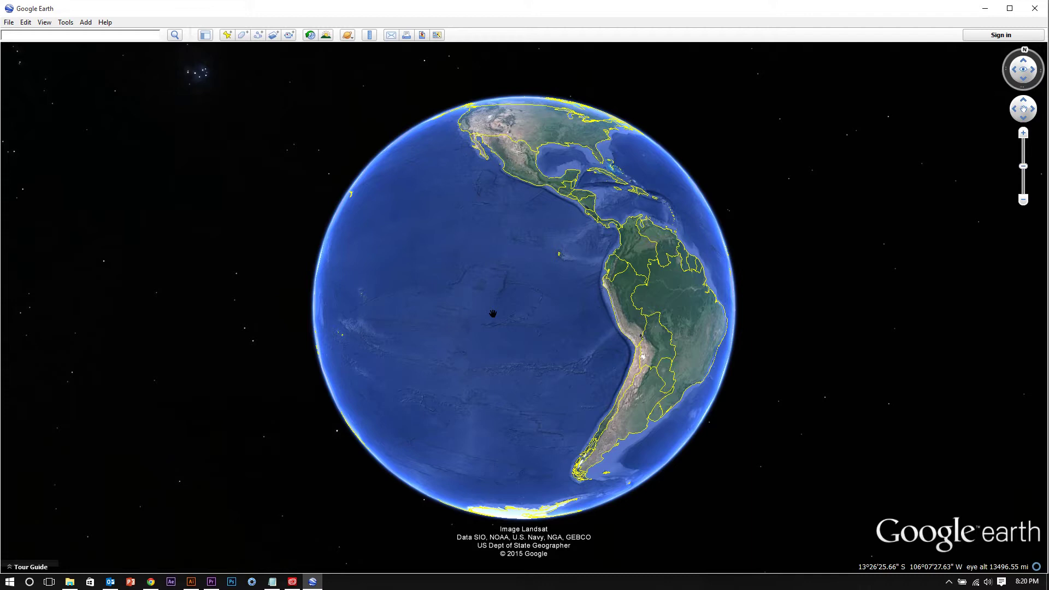
pyautogui.moveTo(484, 311); pyautogui.dragTo(510, 312)
pyautogui.moveTo(572, 352); pyautogui.dragTo(552, 354)
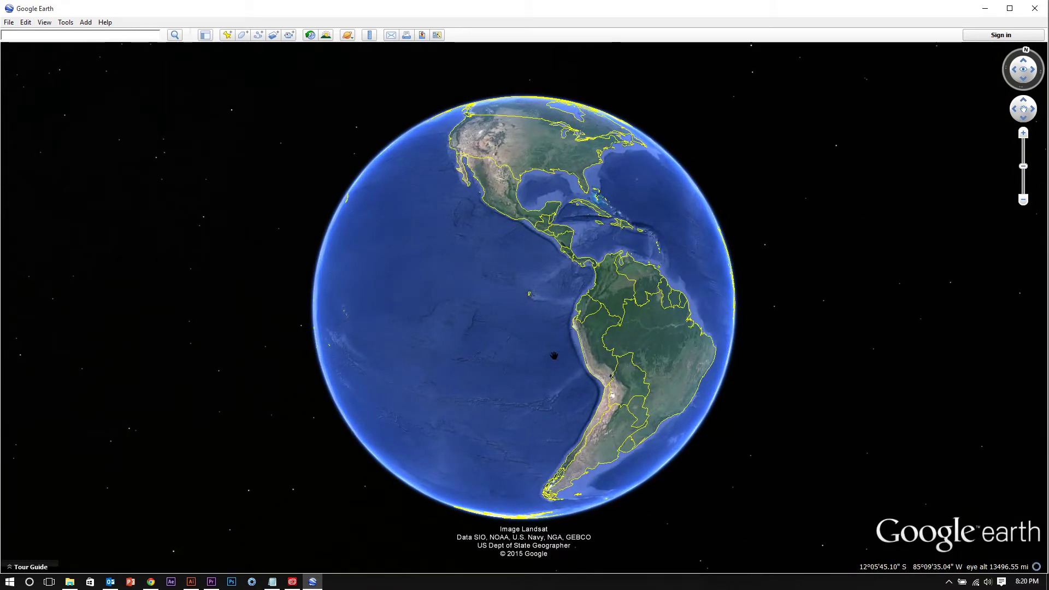
pyautogui.moveTo(428, 310); pyautogui.dragTo(546, 297)
# - Zoom down to the Pacific seafloor and pan along the fracture lines to their crossing
pyautogui.scroll(-5, 513, 293)
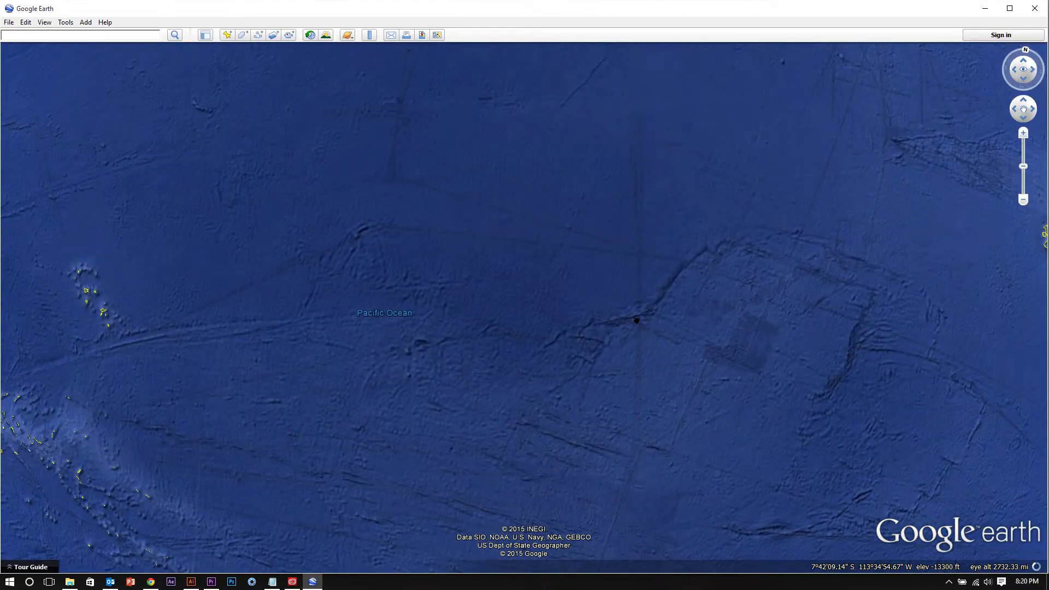
pyautogui.scroll(-3, 448, 242)
pyautogui.moveTo(537, 297); pyautogui.dragTo(437, 307)
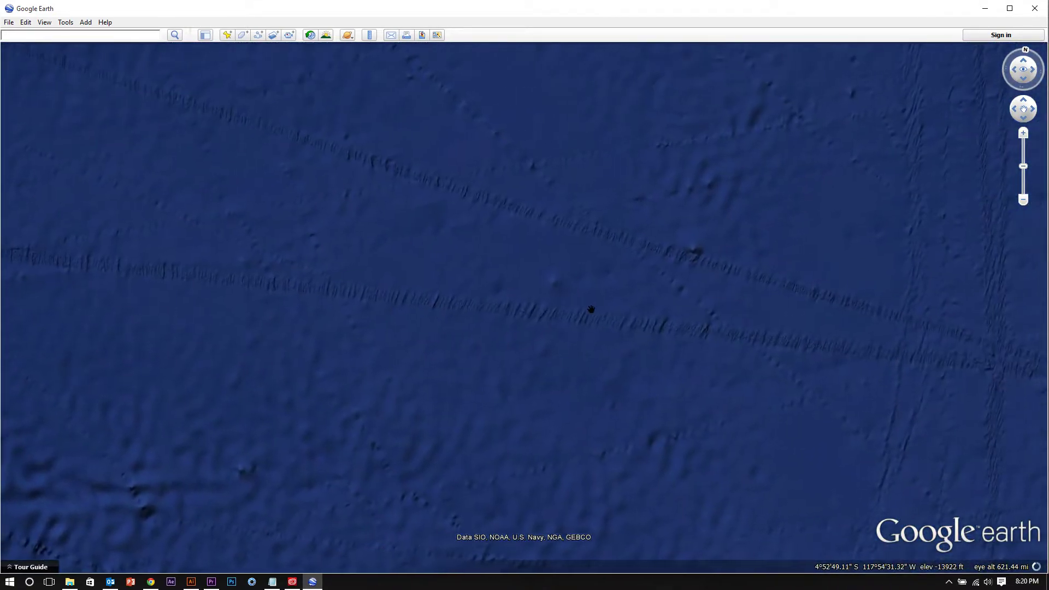
pyautogui.moveTo(1005, 370); pyautogui.dragTo(657, 335)
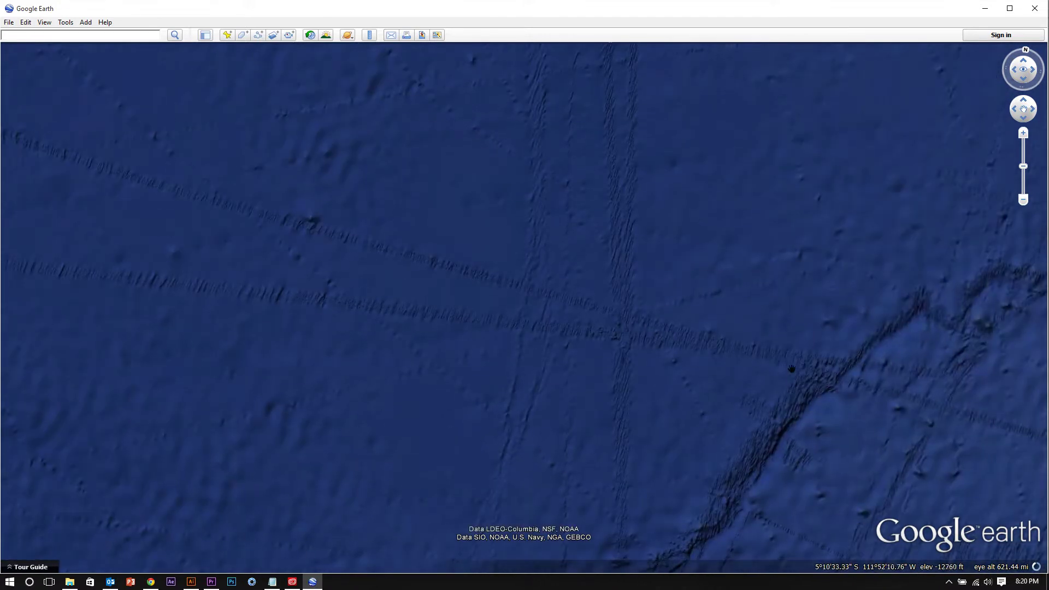
pyautogui.moveTo(790, 366); pyautogui.dragTo(655, 303)
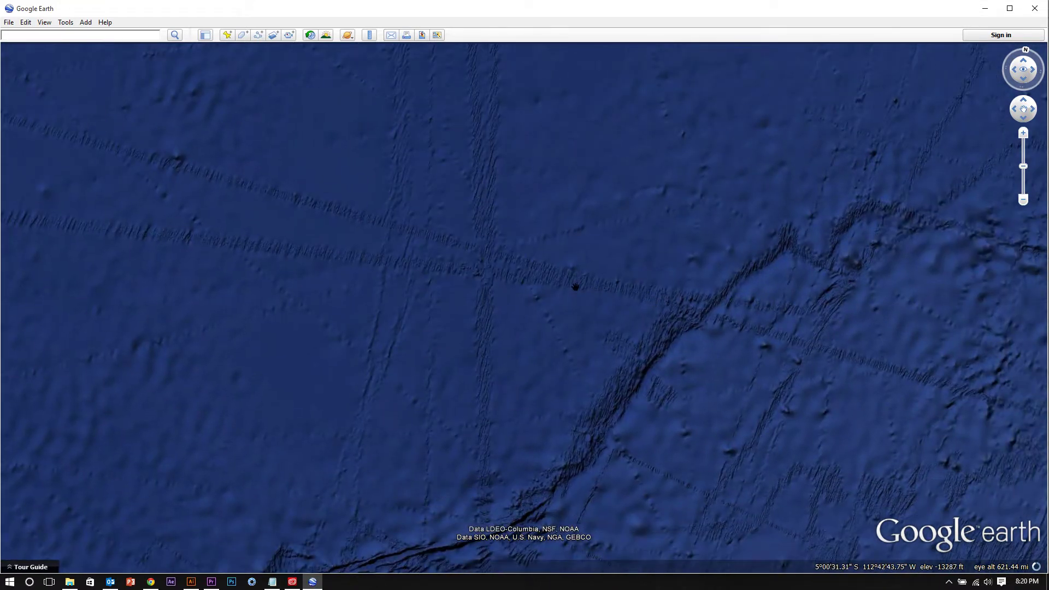
pyautogui.moveTo(588, 323); pyautogui.dragTo(661, 292)
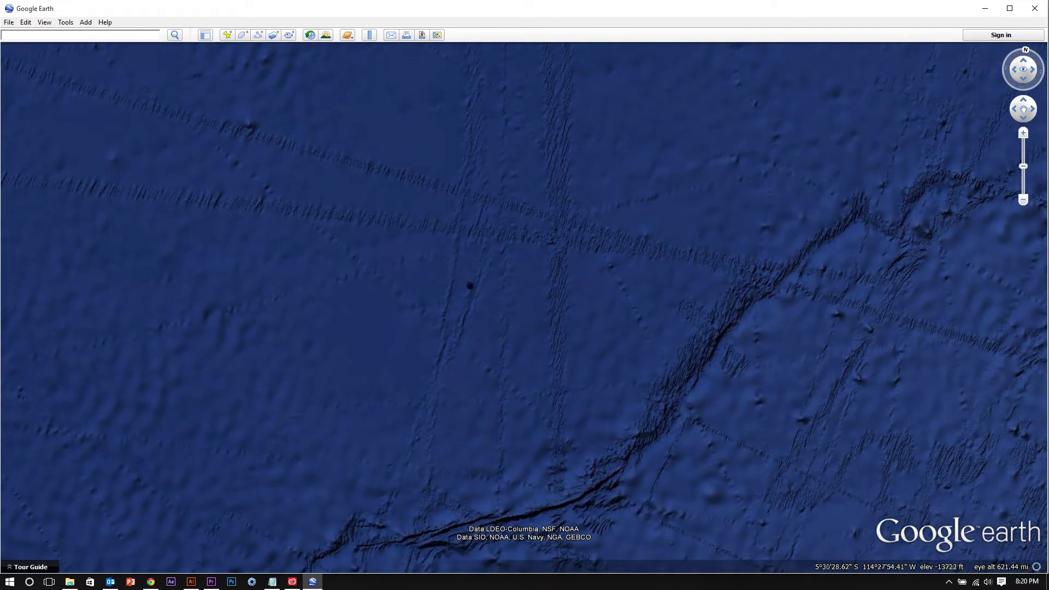
pyautogui.moveTo(563, 179); pyautogui.dragTo(546, 445)
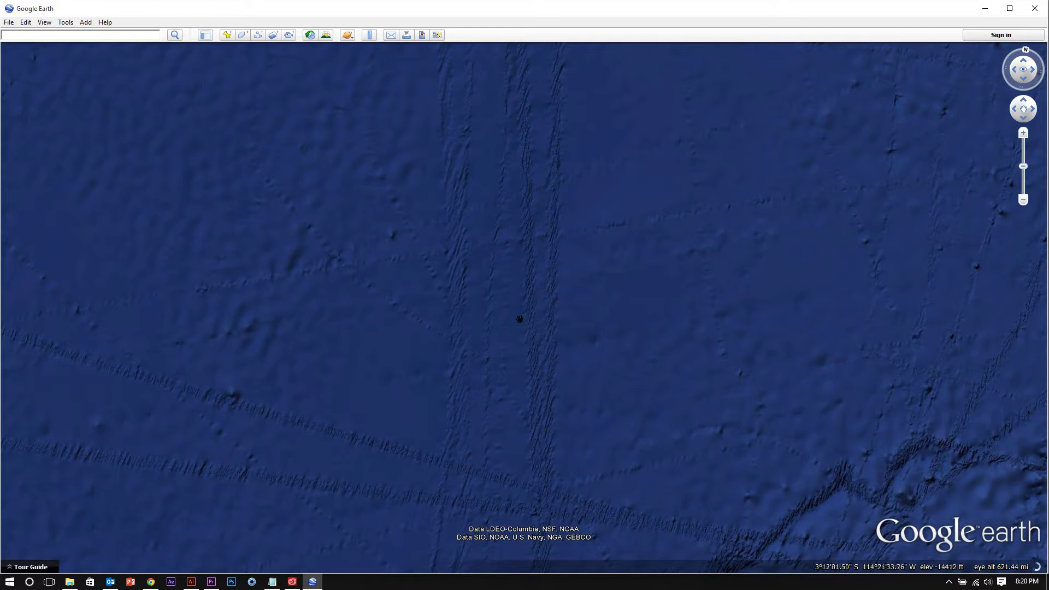
pyautogui.moveTo(529, 320); pyautogui.dragTo(612, 238)
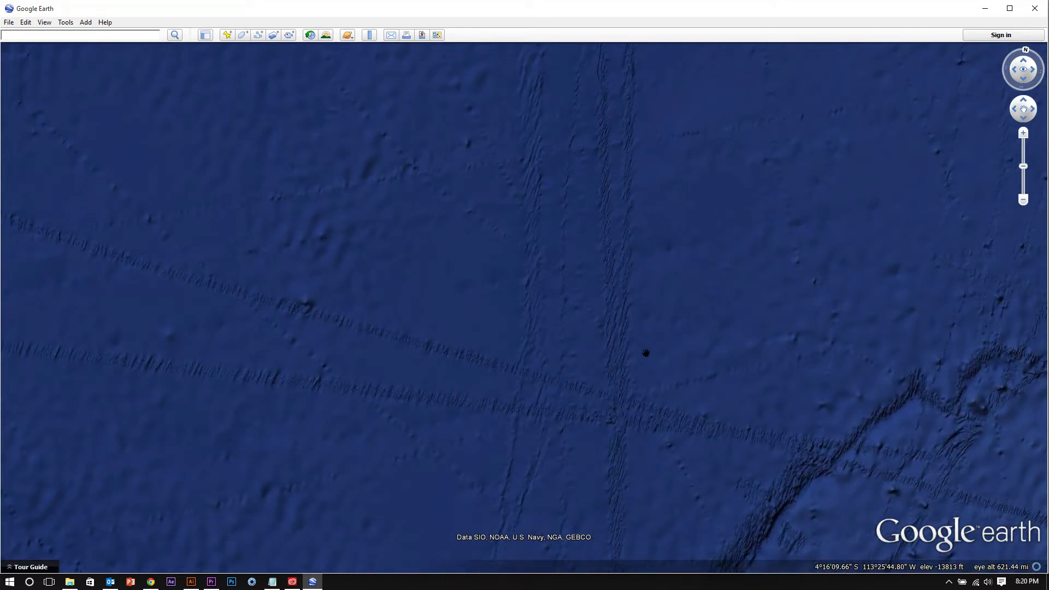
# - Zoom in and pan around the Wilkes Fracture Zone, then zoom back out
pyautogui.scroll(-3, 652, 377)
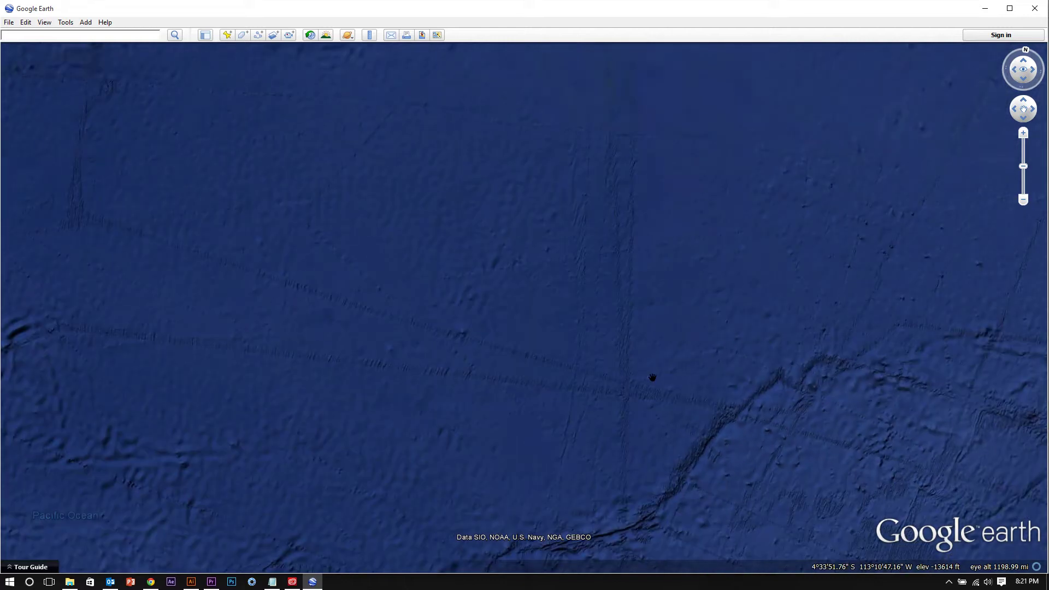
pyautogui.moveTo(243, 257); pyautogui.dragTo(435, 277)
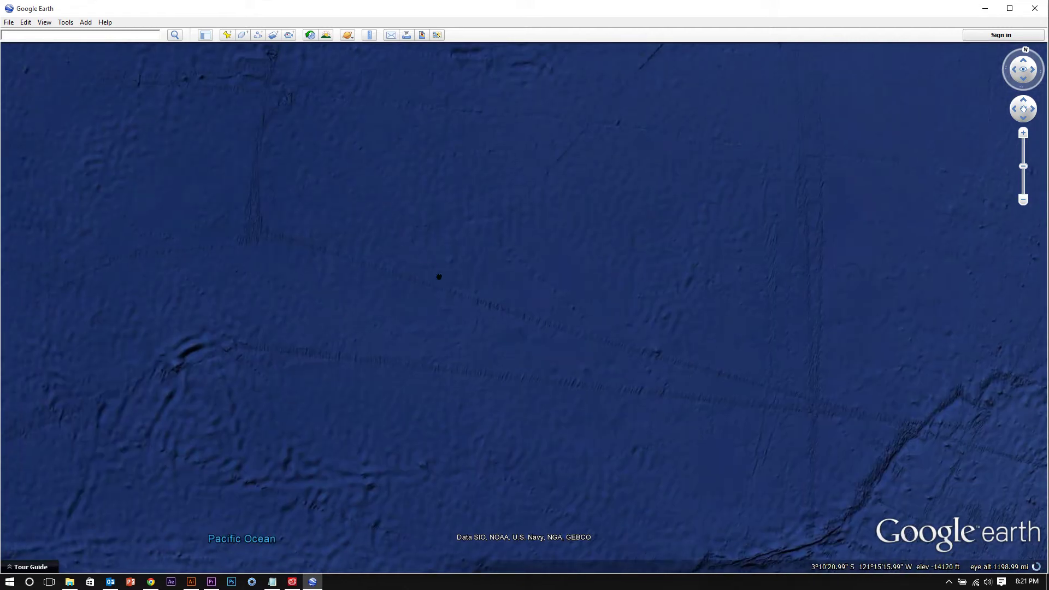
pyautogui.moveTo(813, 421); pyautogui.dragTo(605, 333)
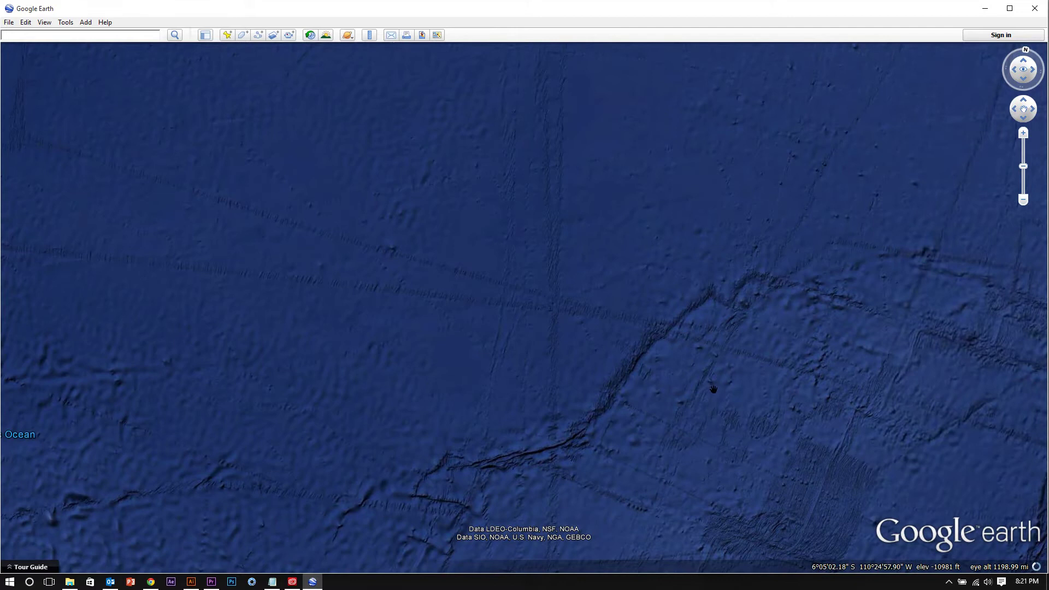
pyautogui.moveTo(748, 409); pyautogui.dragTo(746, 309)
pyautogui.scroll(-3, 739, 309)
pyautogui.scroll(6, 737, 308)
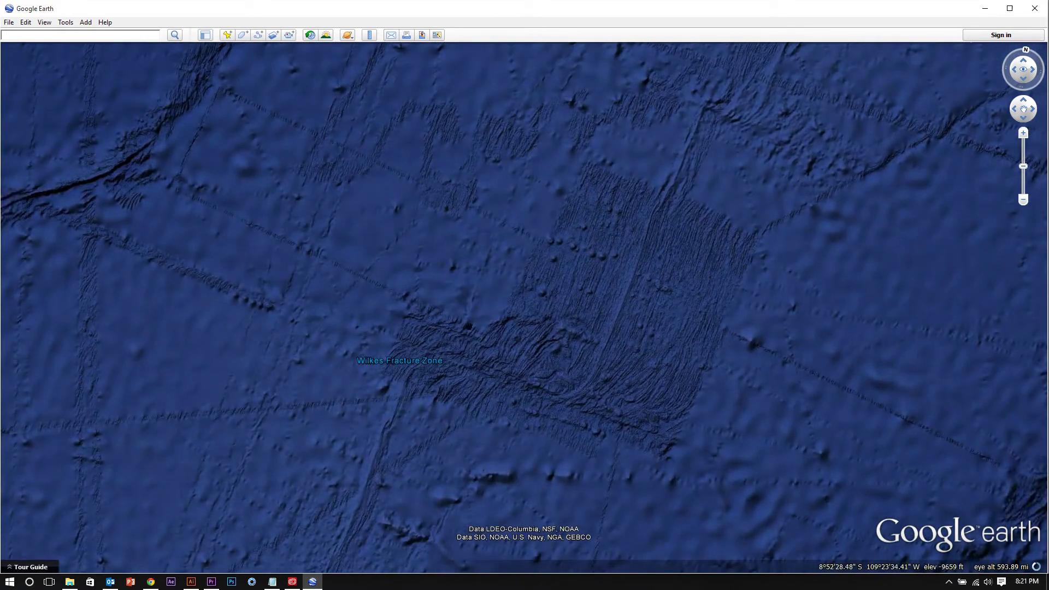
pyautogui.moveTo(463, 312); pyautogui.dragTo(544, 258)
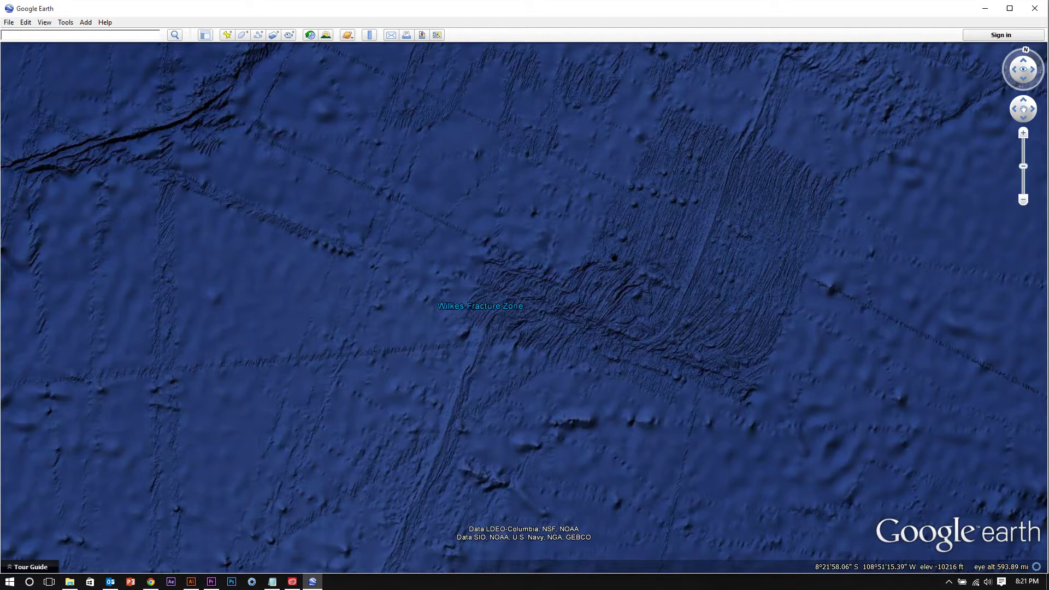
pyautogui.scroll(-5, 503, 240)
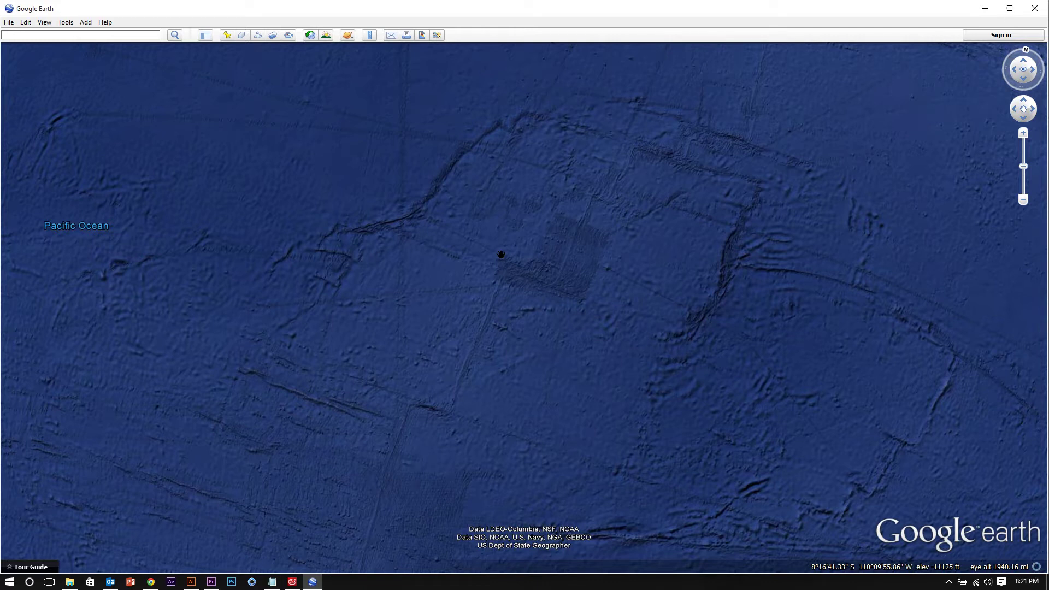
# - With the Ruler, measure a 6.89-mile line across the fracture ridge
pyautogui.moveTo(512, 348); pyautogui.dragTo(597, 454)
pyautogui.click(370, 35)
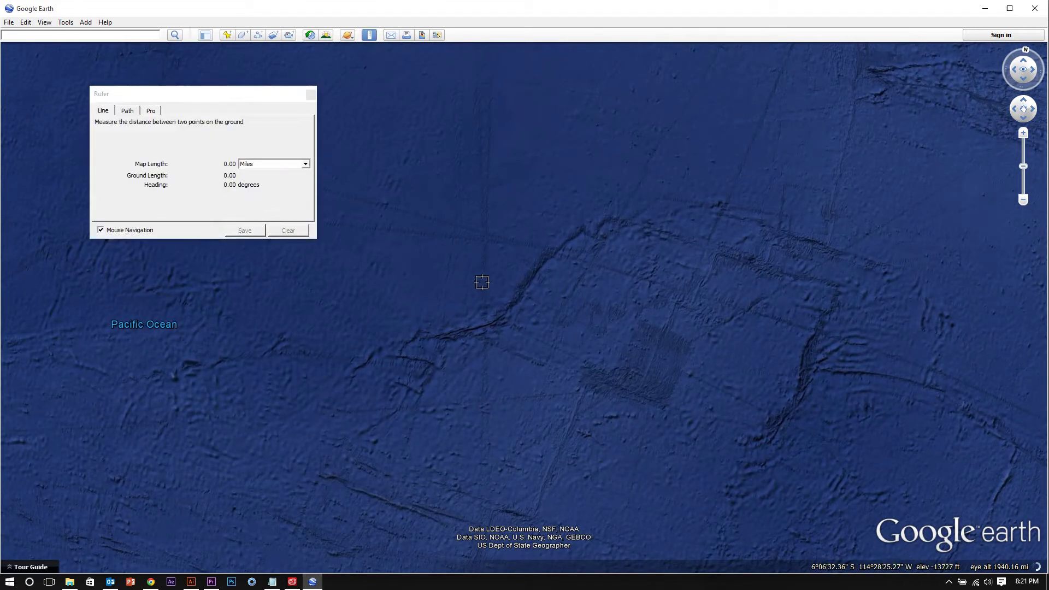
pyautogui.moveTo(465, 220); pyautogui.dragTo(634, 375)
pyautogui.scroll(5, 633, 375)
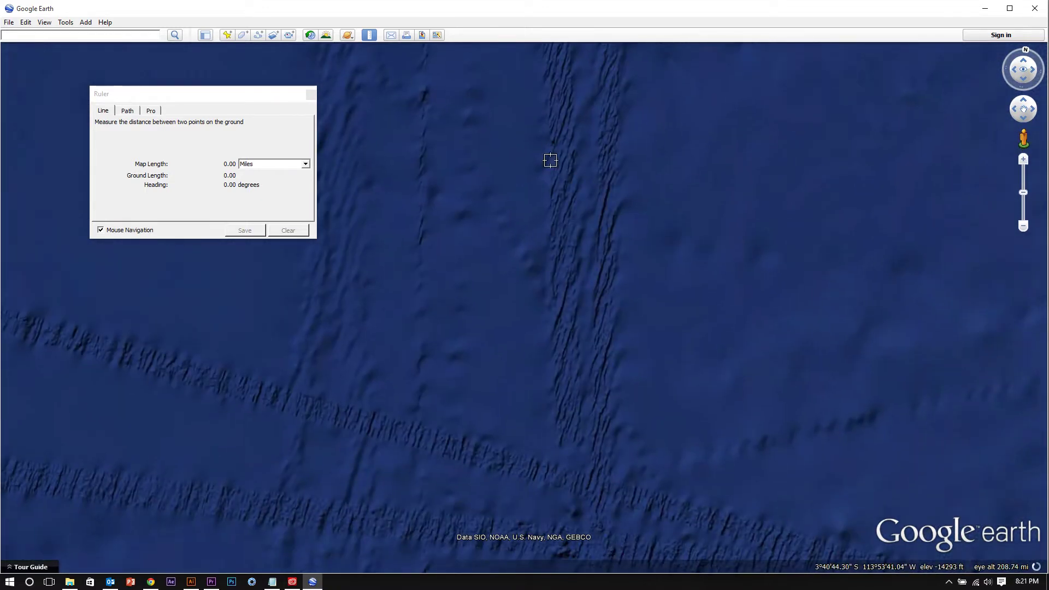
pyautogui.scroll(3, 696, 402)
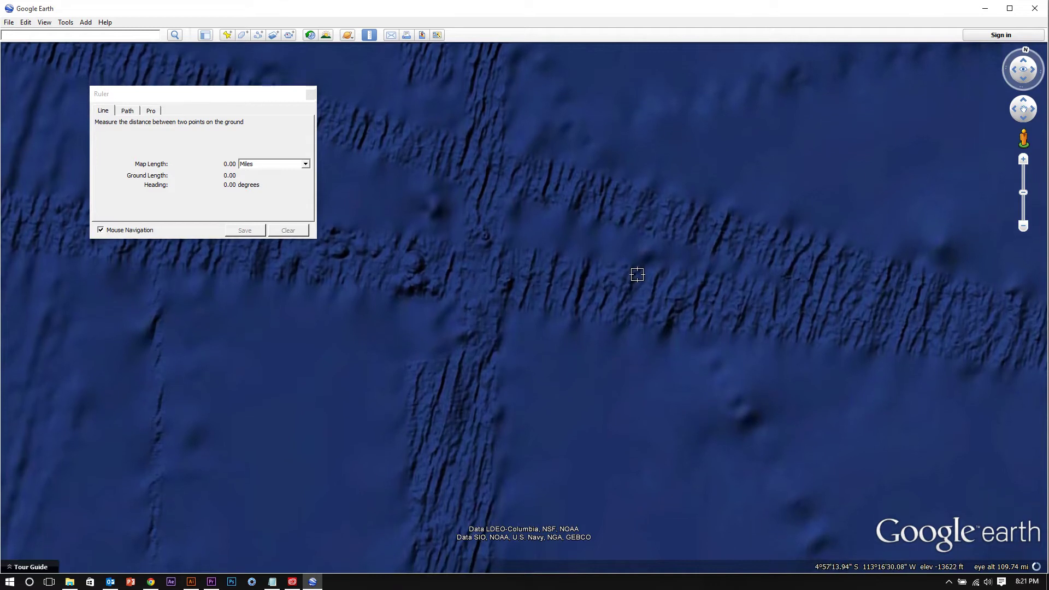
pyautogui.click(628, 265)
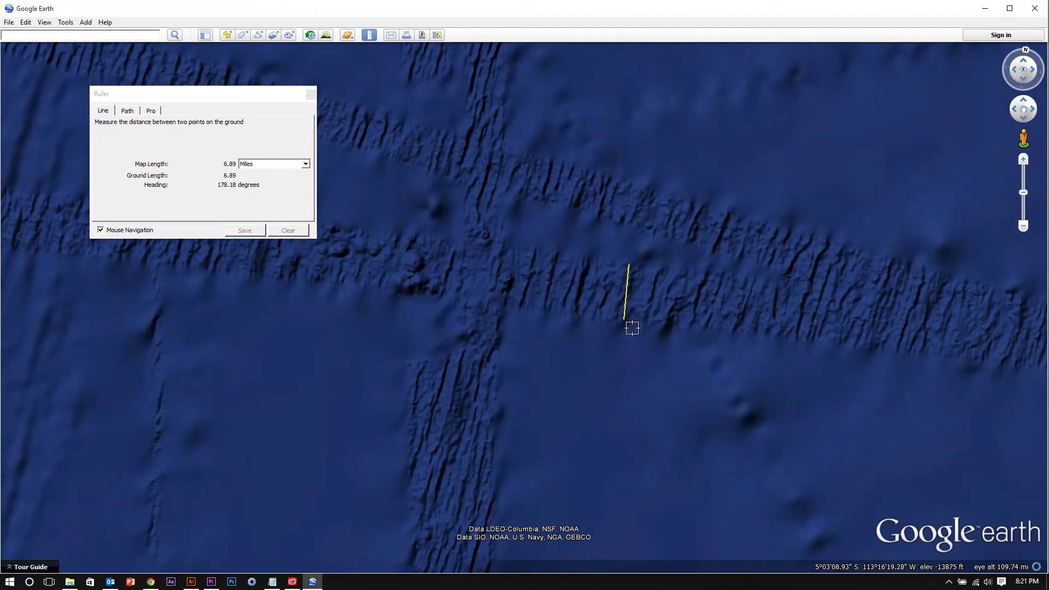
pyautogui.click(624, 320)
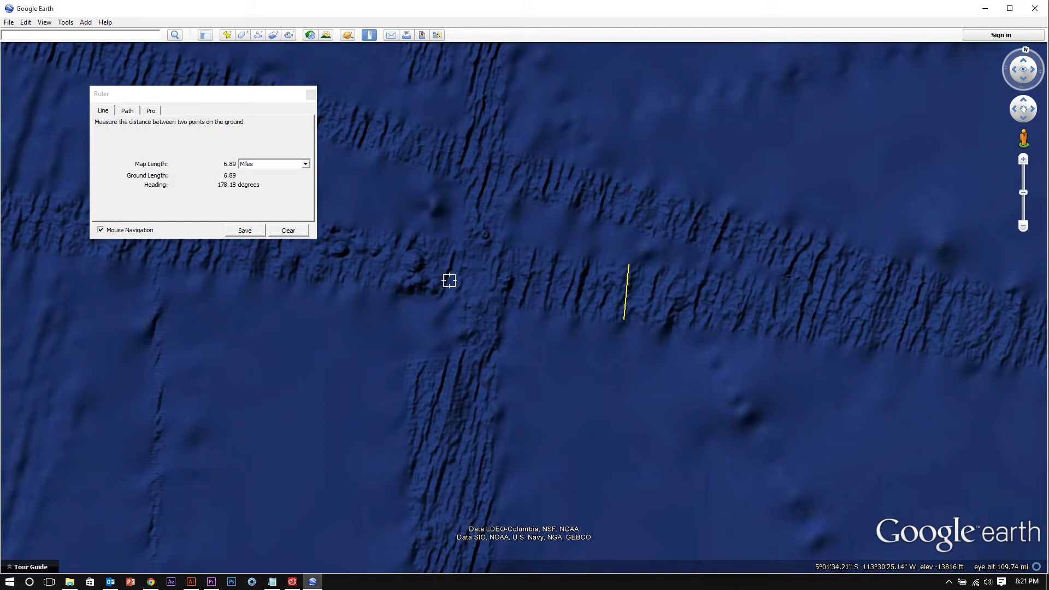
# - Replace it with a 9.02-mile measurement at heading 83.21 degrees across the striped band
pyautogui.scroll(-3, 582, 270)
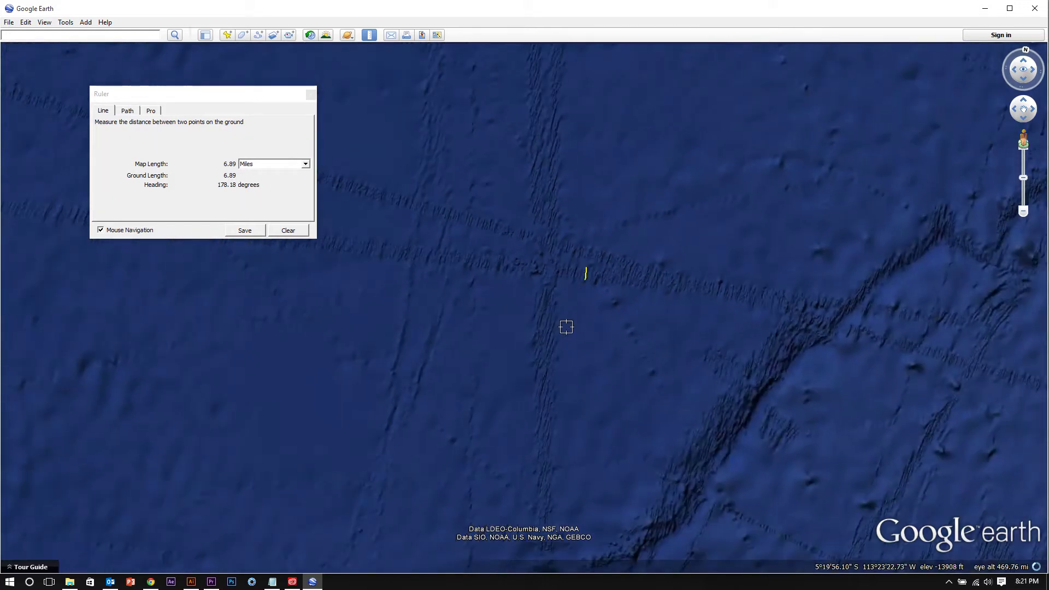
pyautogui.click(524, 341)
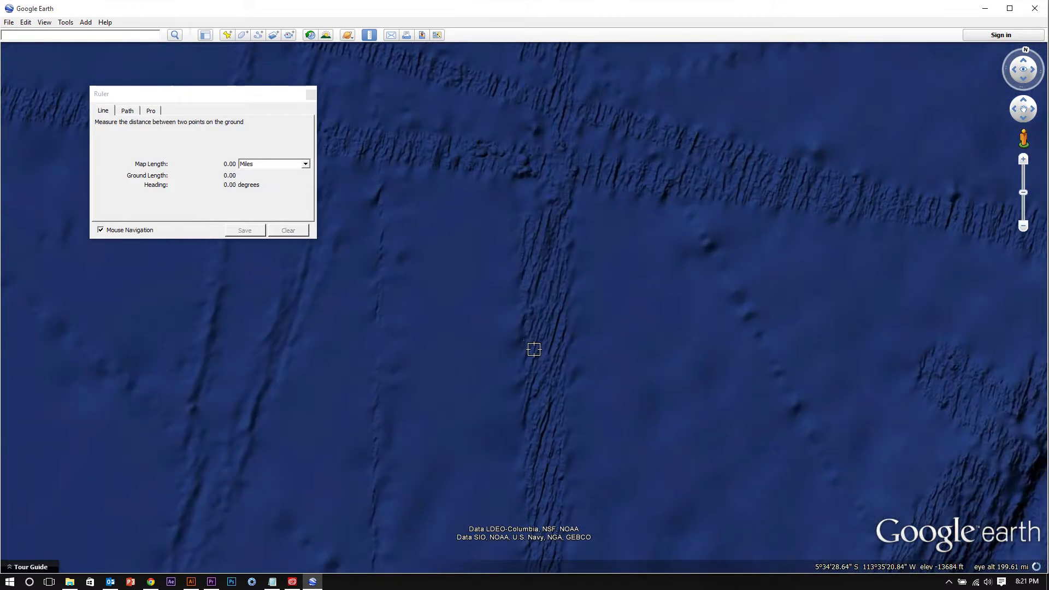
pyautogui.click(572, 347)
pyautogui.scroll(-5, 687, 394)
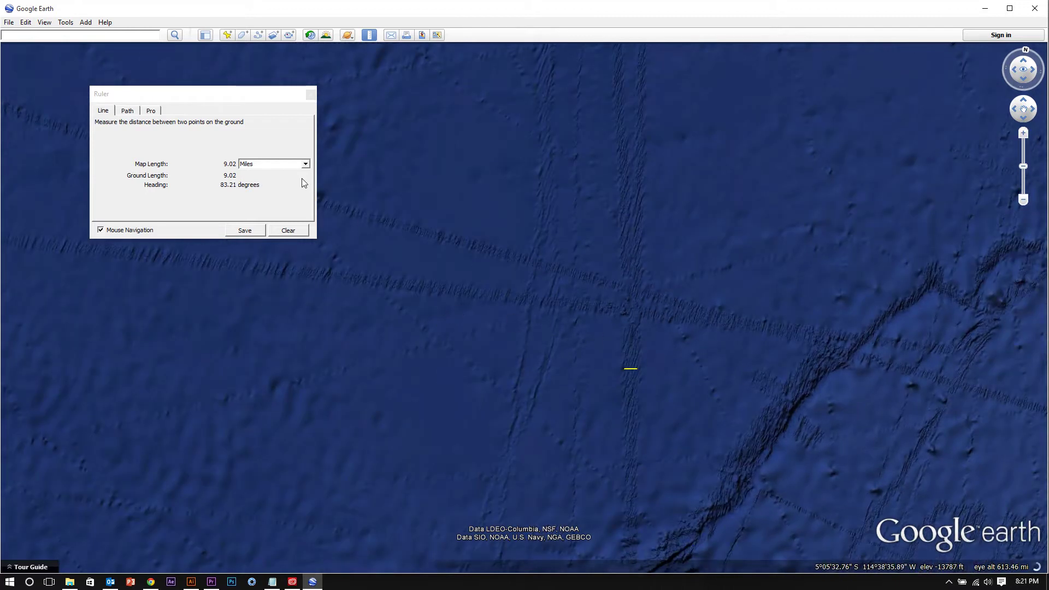
# - Zoom out and rotate the globe past Hawaii to bring the California coast into view
pyautogui.scroll(-8, 609, 343)
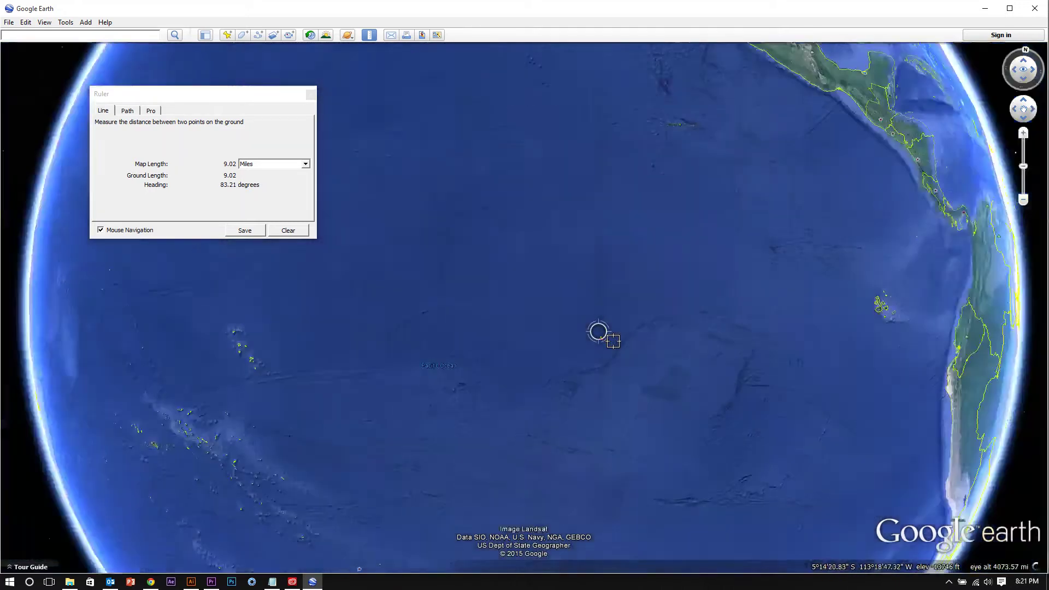
pyautogui.scroll(-3, 601, 336)
pyautogui.moveTo(548, 323); pyautogui.dragTo(670, 425)
pyautogui.moveTo(479, 184); pyautogui.dragTo(689, 149)
pyautogui.moveTo(712, 267); pyautogui.dragTo(588, 277)
pyautogui.moveTo(571, 367); pyautogui.dragTo(549, 318)
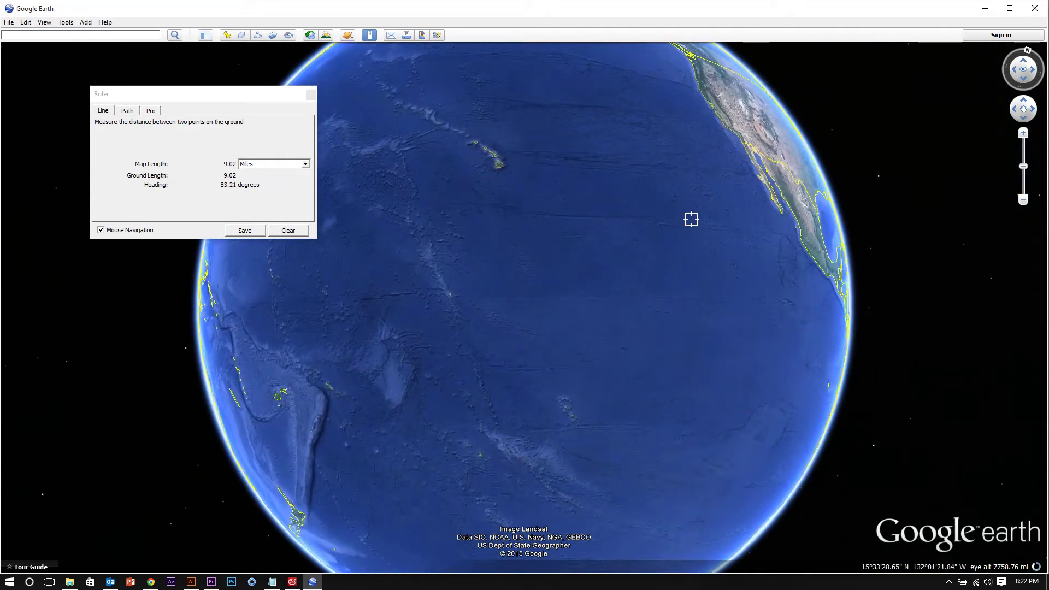
# - Measure about 4,090 miles from California to the south-central Pacific, then clear it and close the Ruler
pyautogui.click(746, 159)
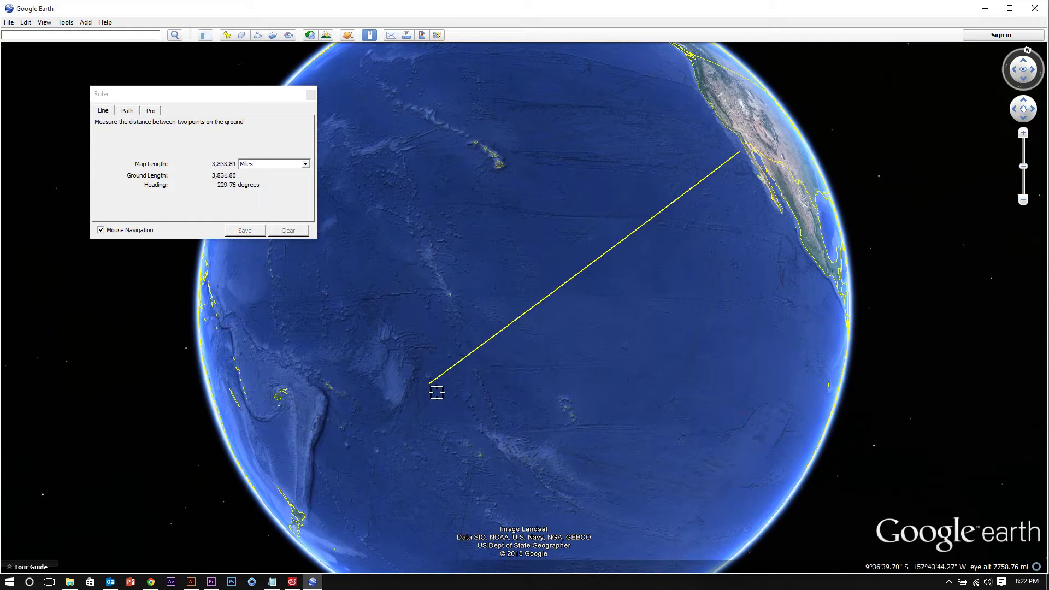
pyautogui.click(411, 402)
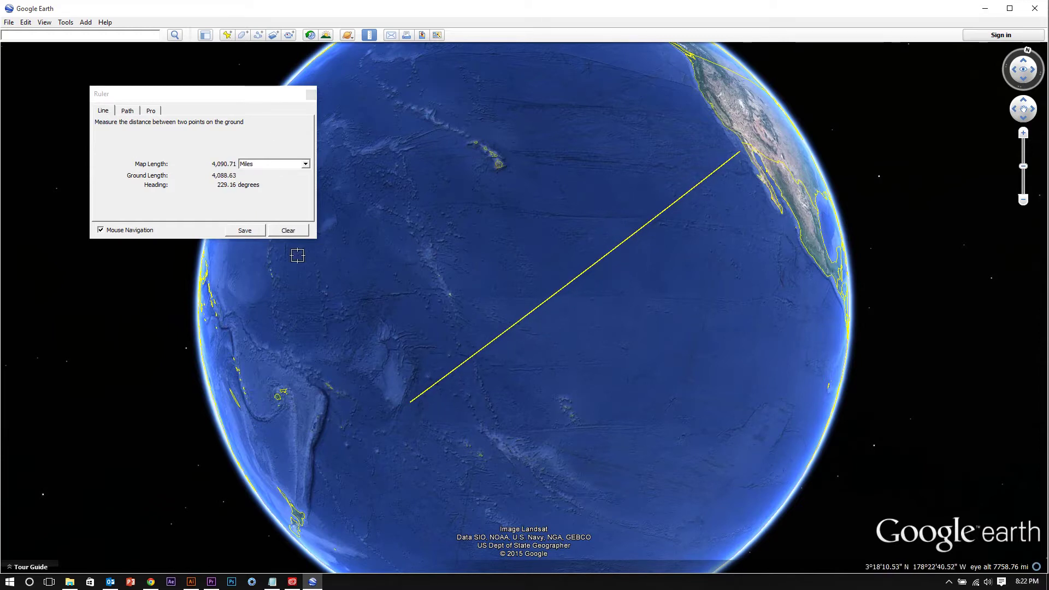
pyautogui.click(288, 231)
pyautogui.click(310, 95)
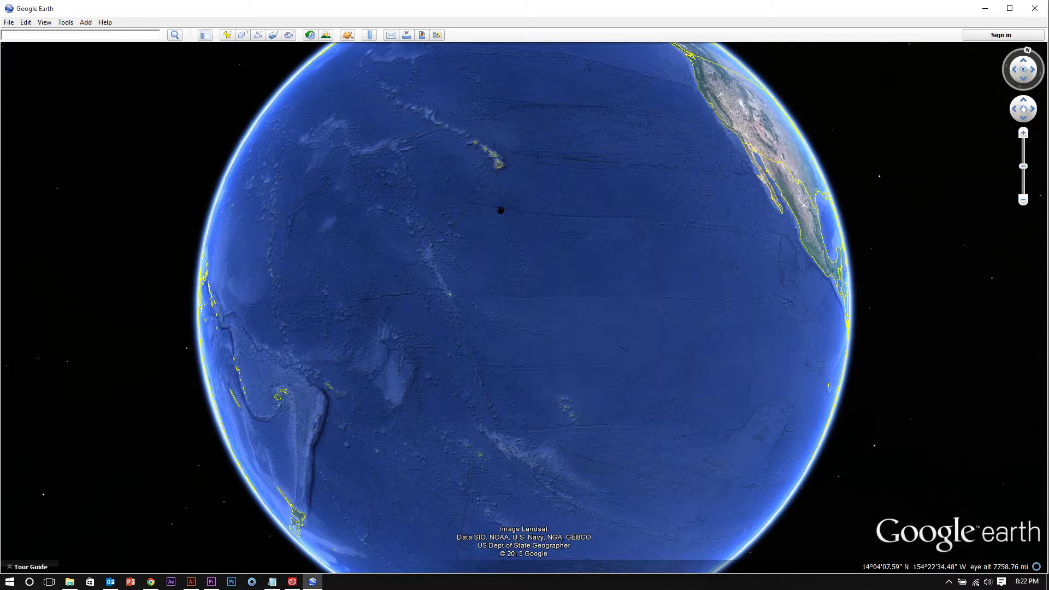
# - Rotate the globe to centre North America, with Baja California and Mexico mid-view
pyautogui.moveTo(718, 254); pyautogui.dragTo(525, 416)
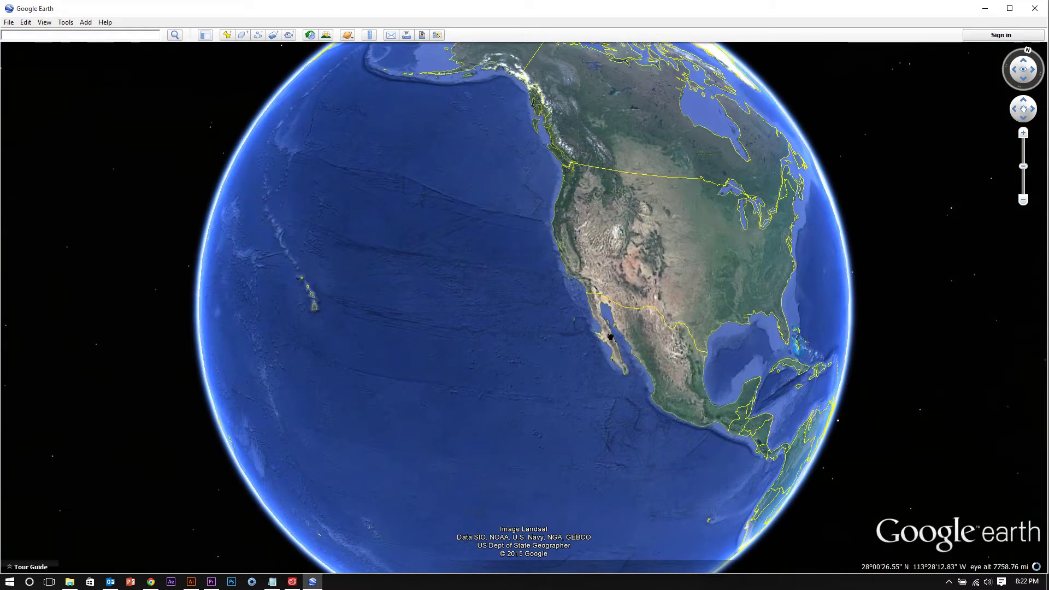
pyautogui.moveTo(604, 349); pyautogui.dragTo(578, 372)
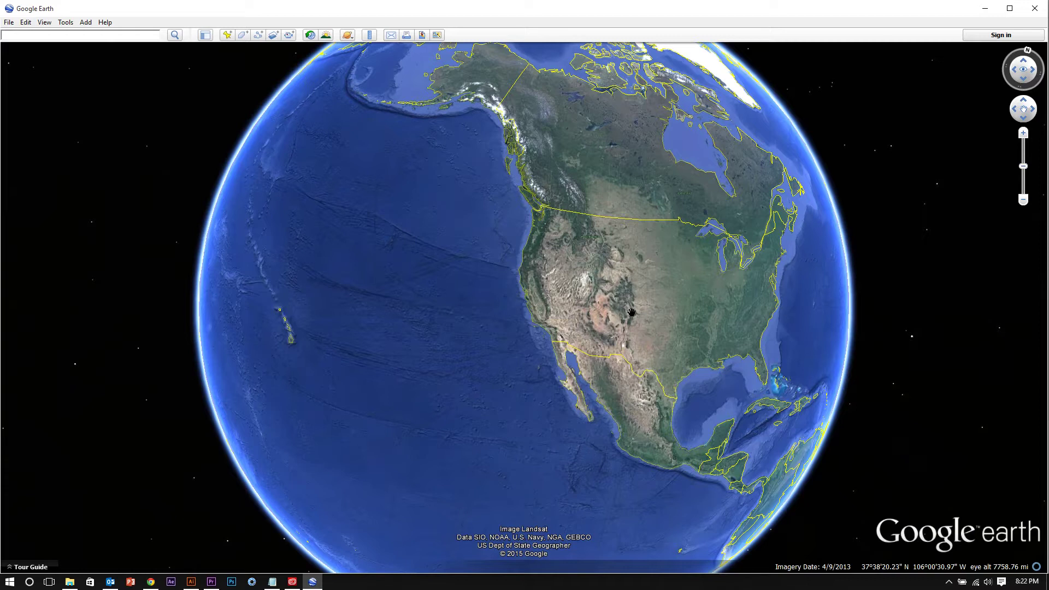
# - Zoom and pan to frame the fracture-zone seafloor between Hawaii and Baja California
pyautogui.scroll(-5, 337, 332)
pyautogui.scroll(5, 390, 329)
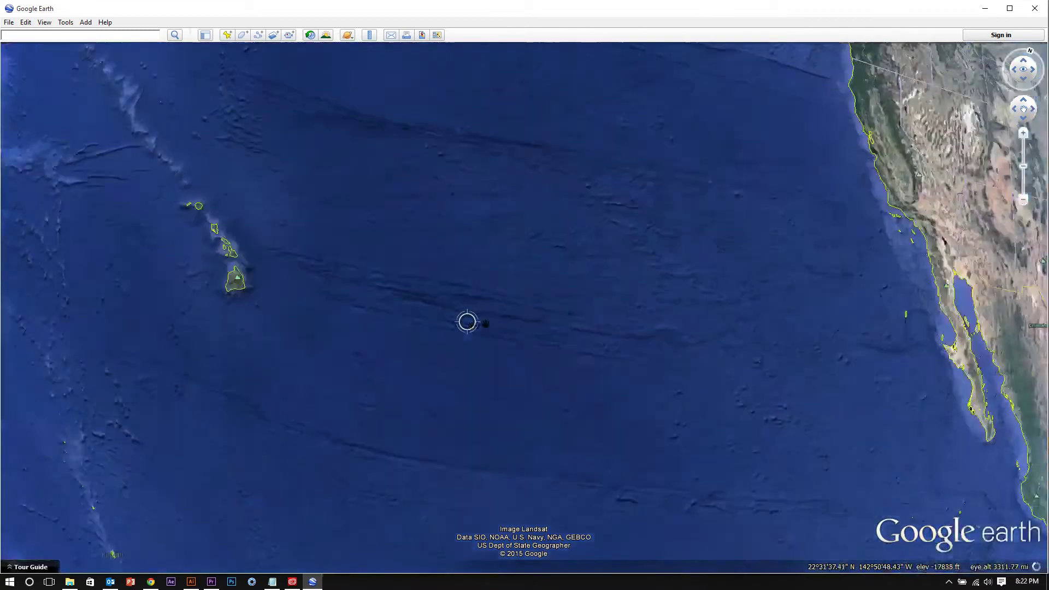
pyautogui.moveTo(516, 374); pyautogui.dragTo(543, 344)
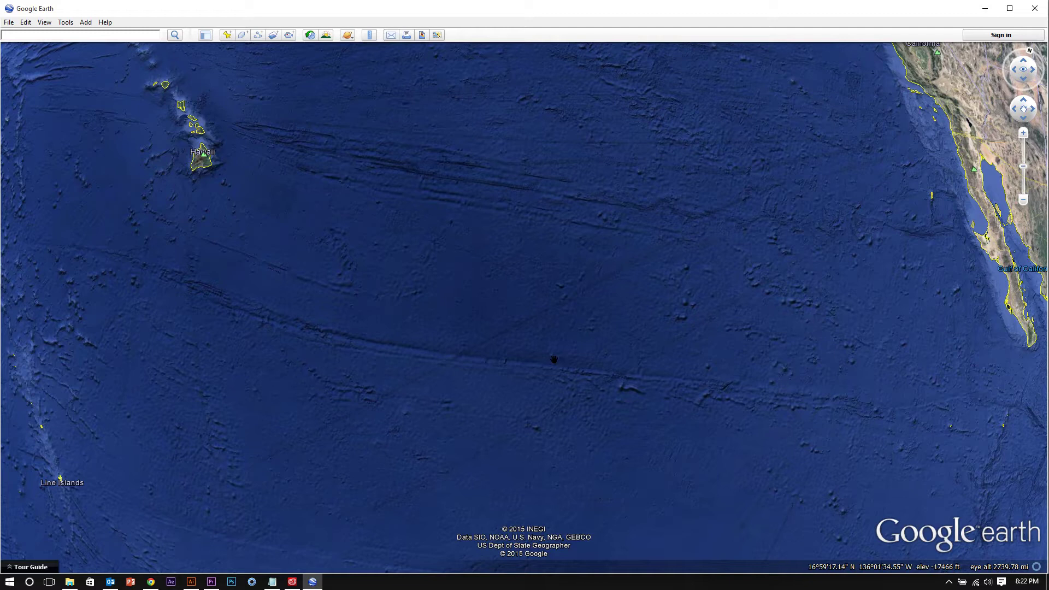
pyautogui.moveTo(540, 362); pyautogui.dragTo(541, 341)
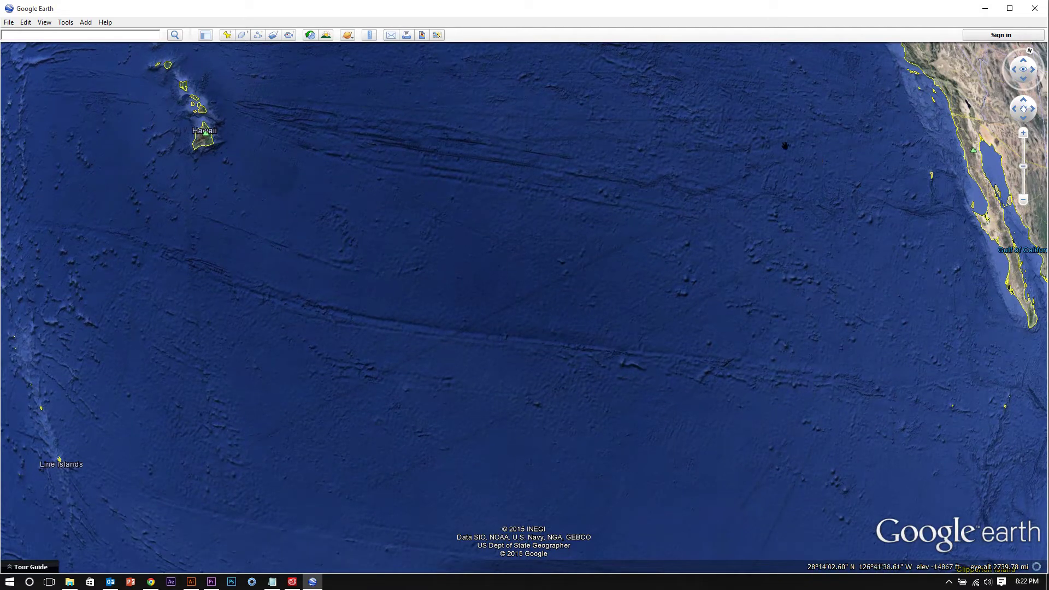
pyautogui.moveTo(562, 306); pyautogui.dragTo(579, 288)
pyautogui.moveTo(344, 408); pyautogui.dragTo(345, 395)
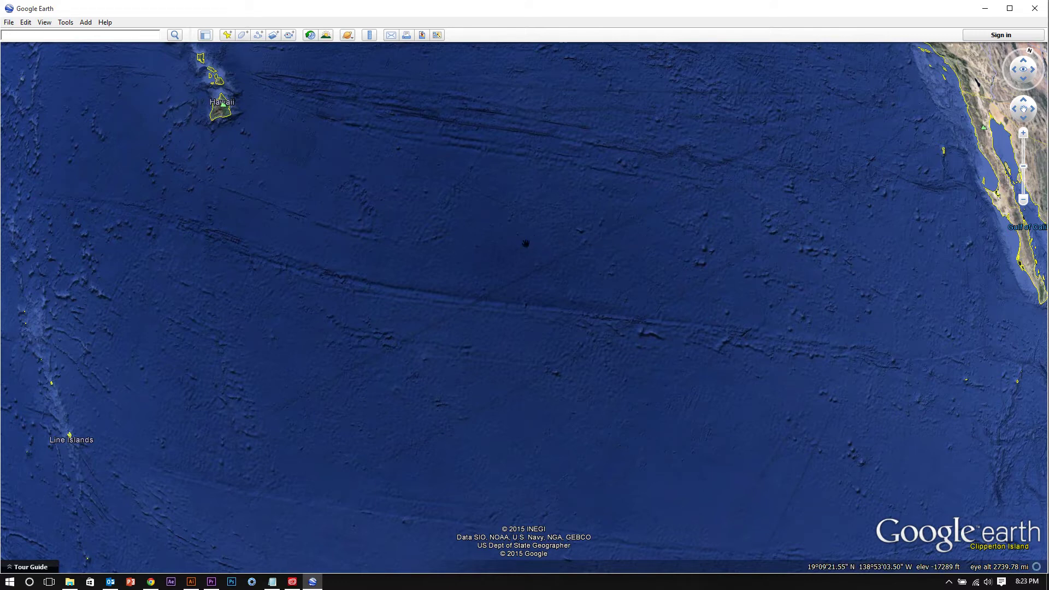
# - Zoom in close on the ridged ship-track strip and follow it along the seafloor
pyautogui.scroll(8, 555, 275)
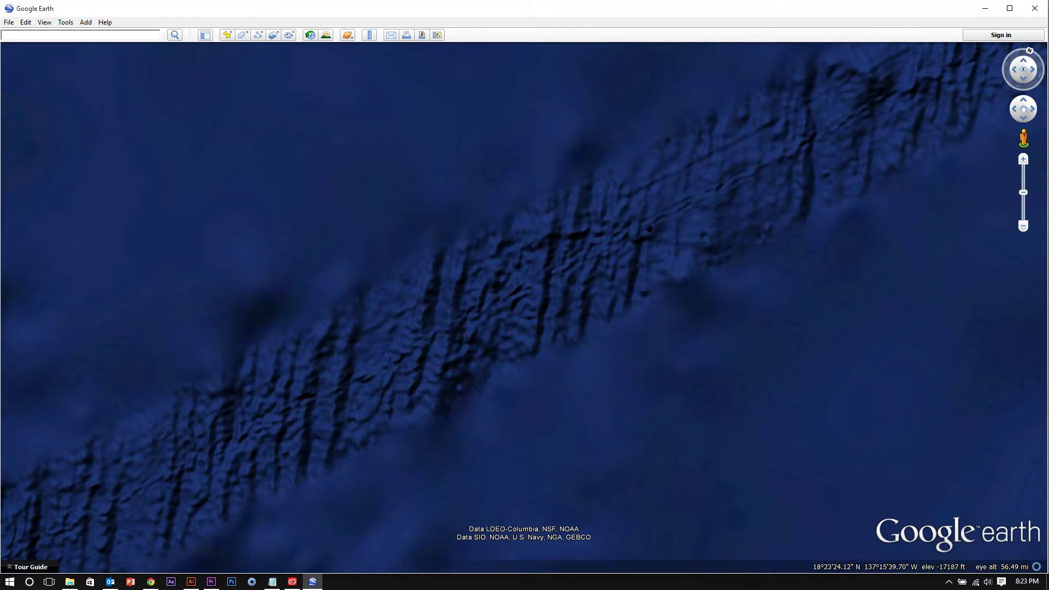
pyautogui.moveTo(469, 148); pyautogui.dragTo(593, 197)
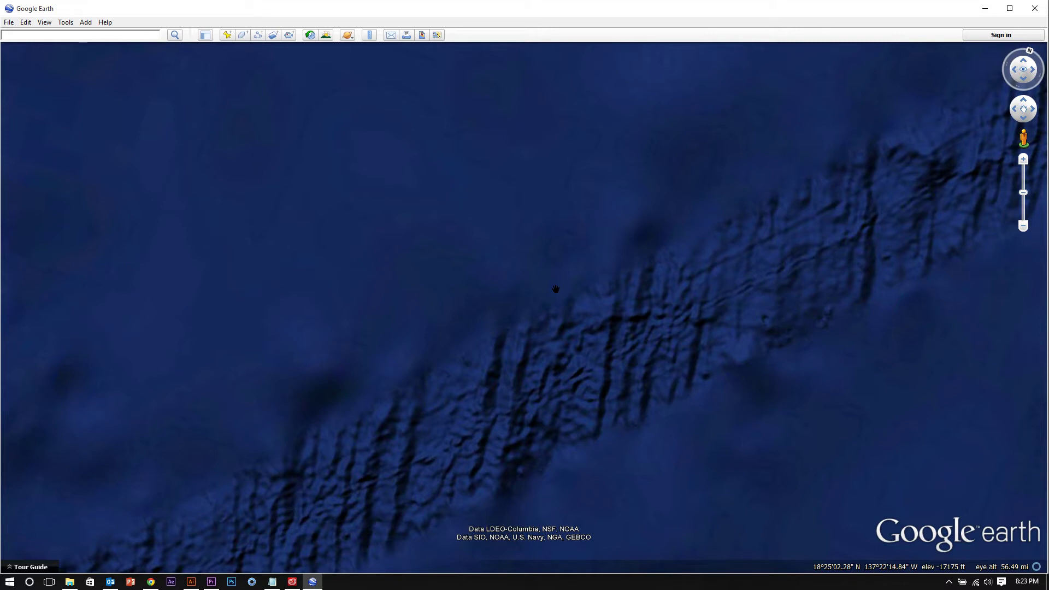
pyautogui.scroll(-5, 609, 312)
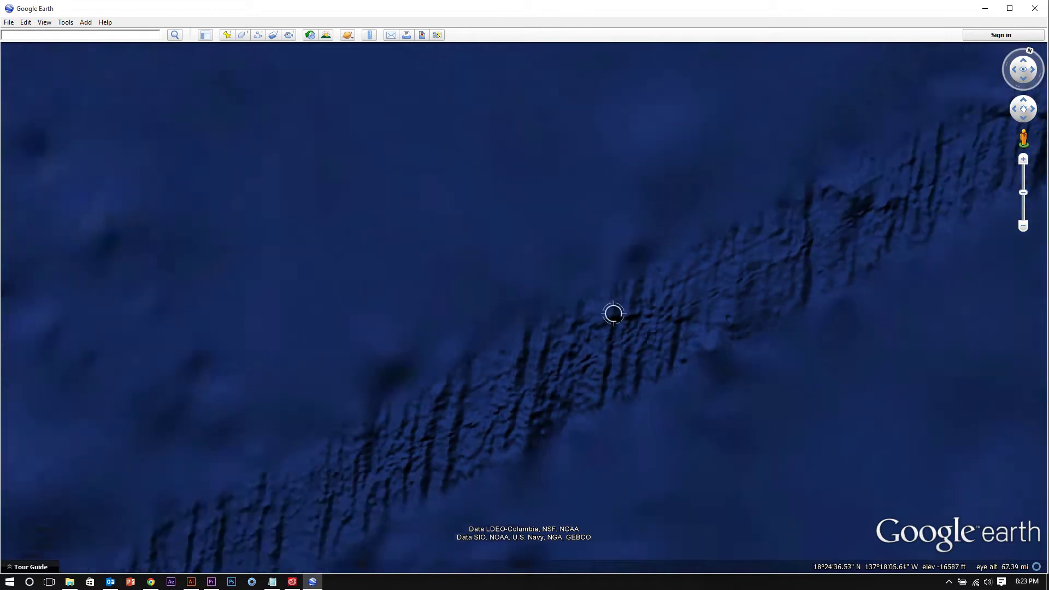
pyautogui.moveTo(671, 326); pyautogui.dragTo(535, 332)
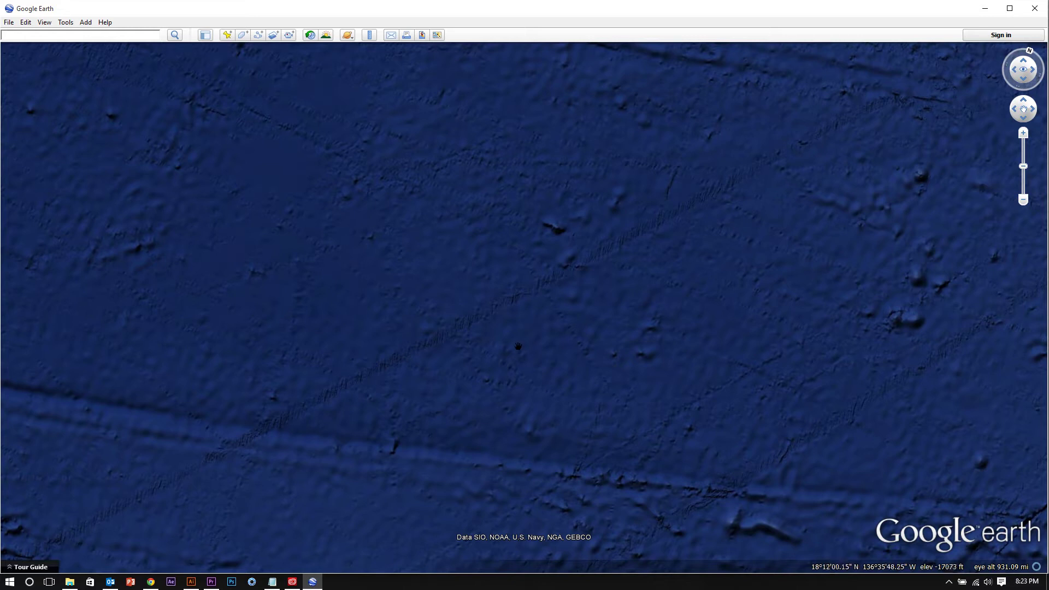
pyautogui.scroll(3, 508, 336)
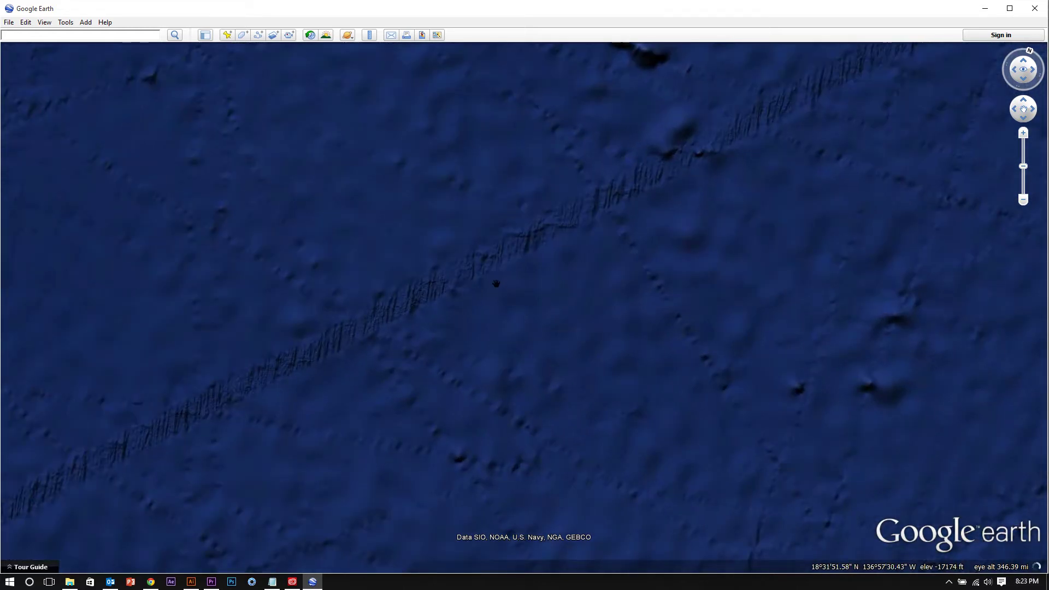
pyautogui.scroll(2, 485, 278)
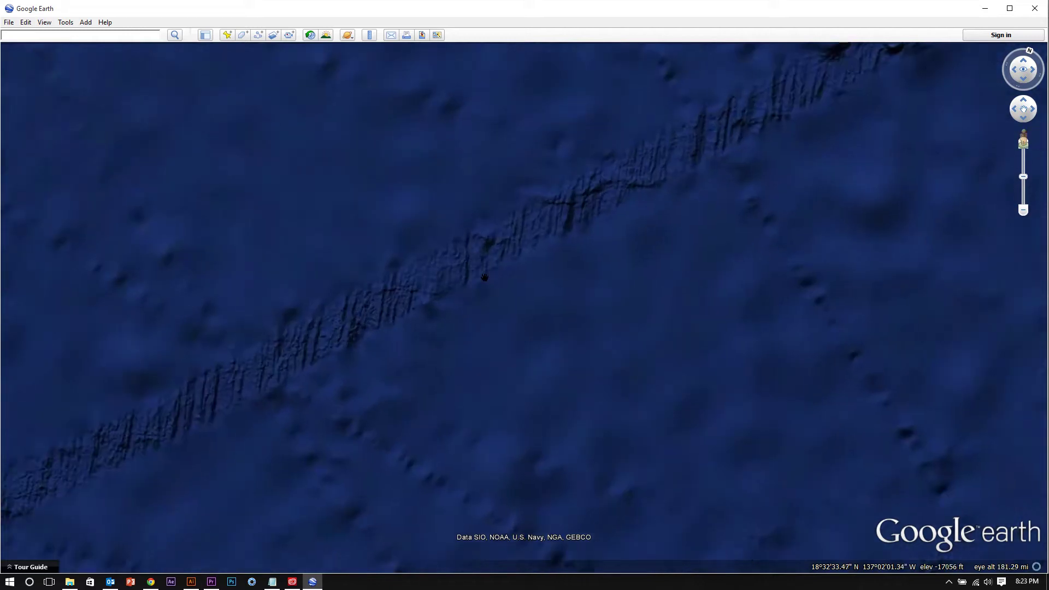
pyautogui.scroll(2, 502, 352)
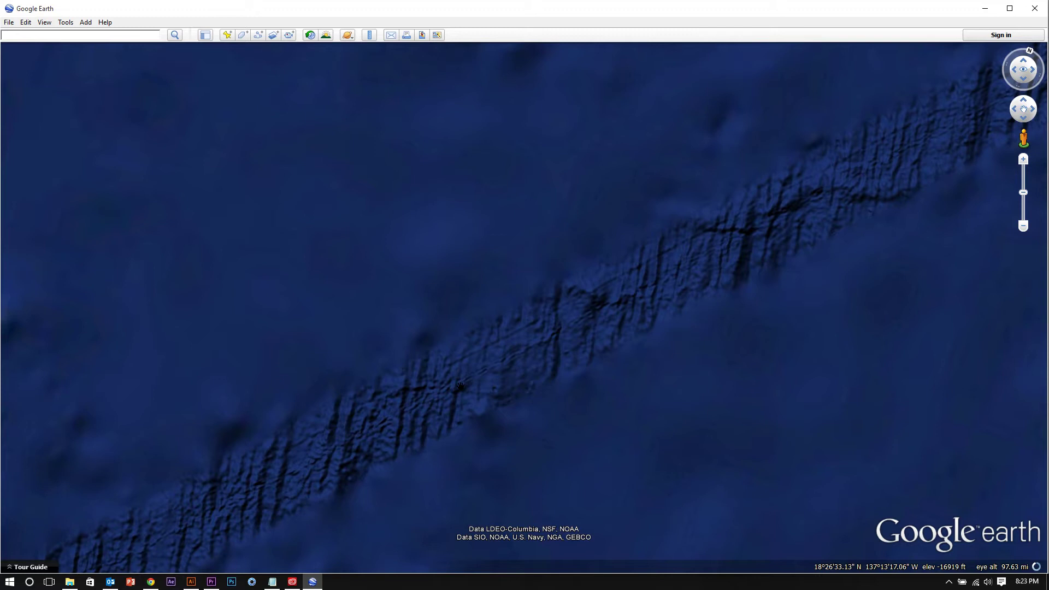
pyautogui.moveTo(461, 392); pyautogui.dragTo(513, 390)
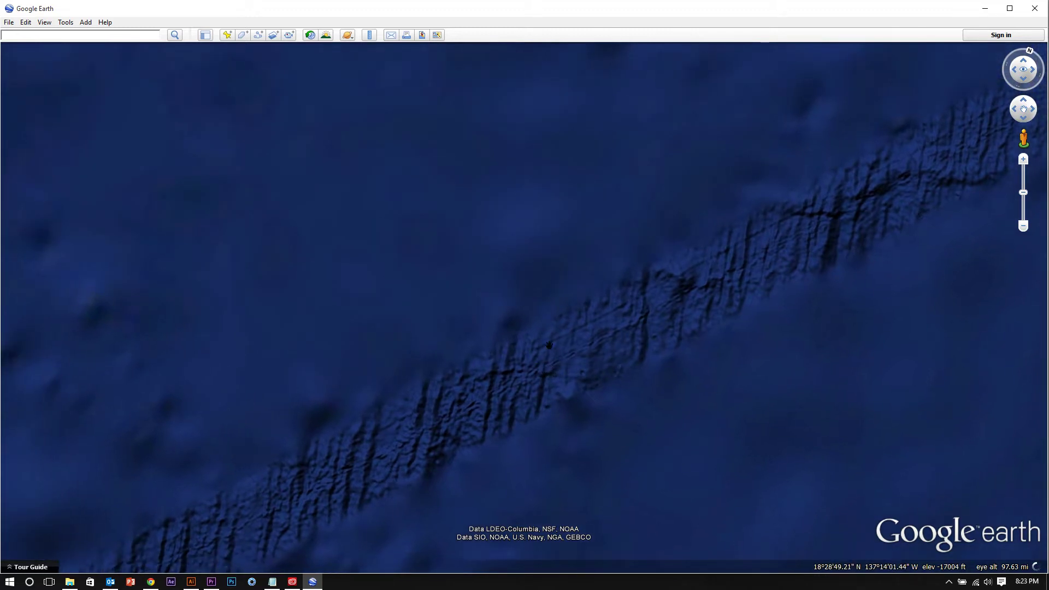
pyautogui.scroll(3, 672, 364)
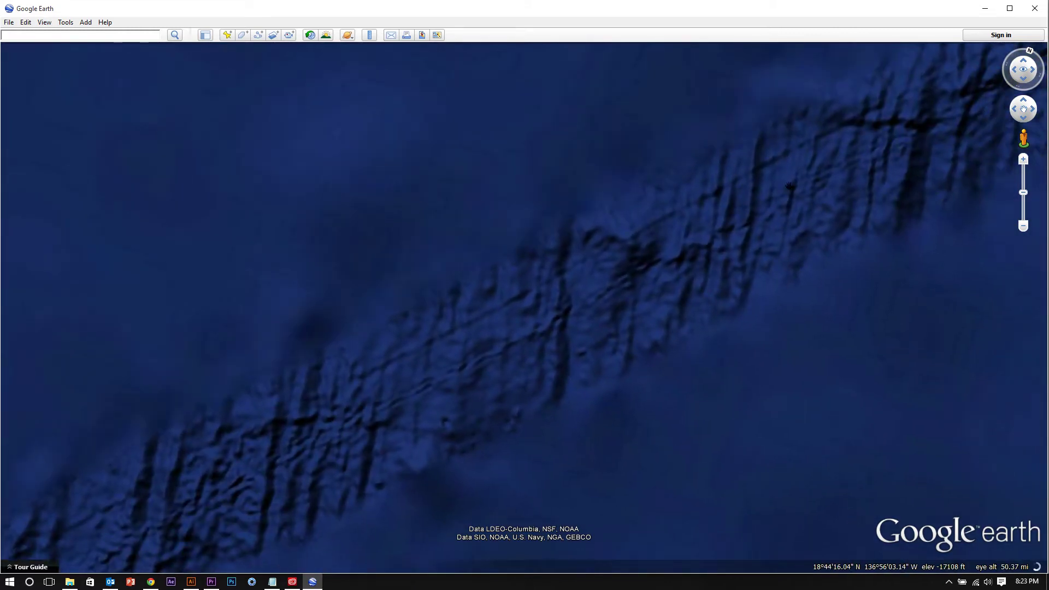
pyautogui.moveTo(631, 310); pyautogui.dragTo(699, 336)
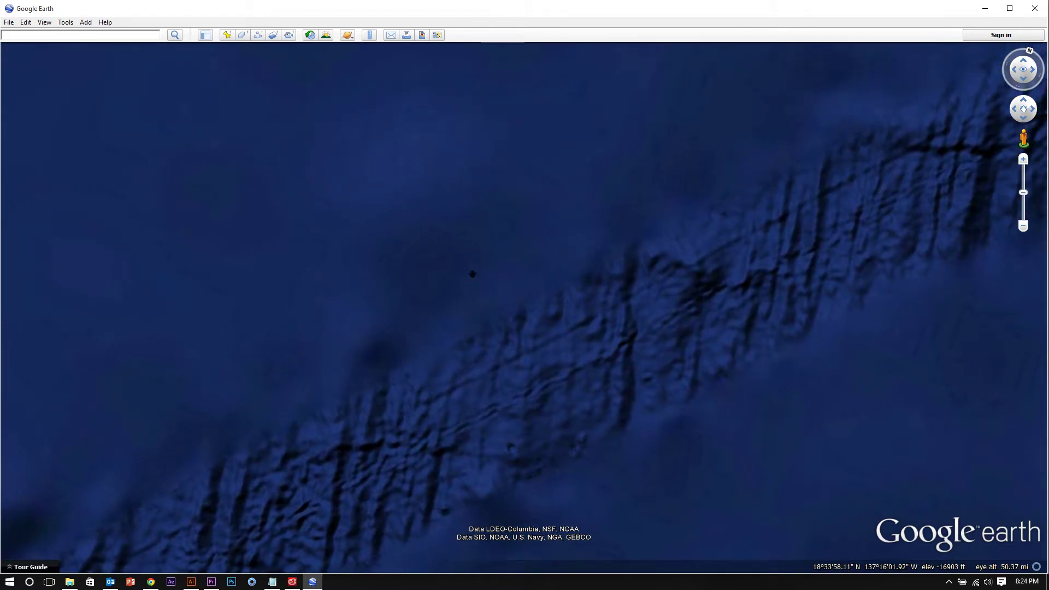
# - Zoom back out to the whole globe centred on the eastern Pacific
pyautogui.scroll(-3, 493, 255)
pyautogui.moveTo(443, 338); pyautogui.dragTo(600, 241)
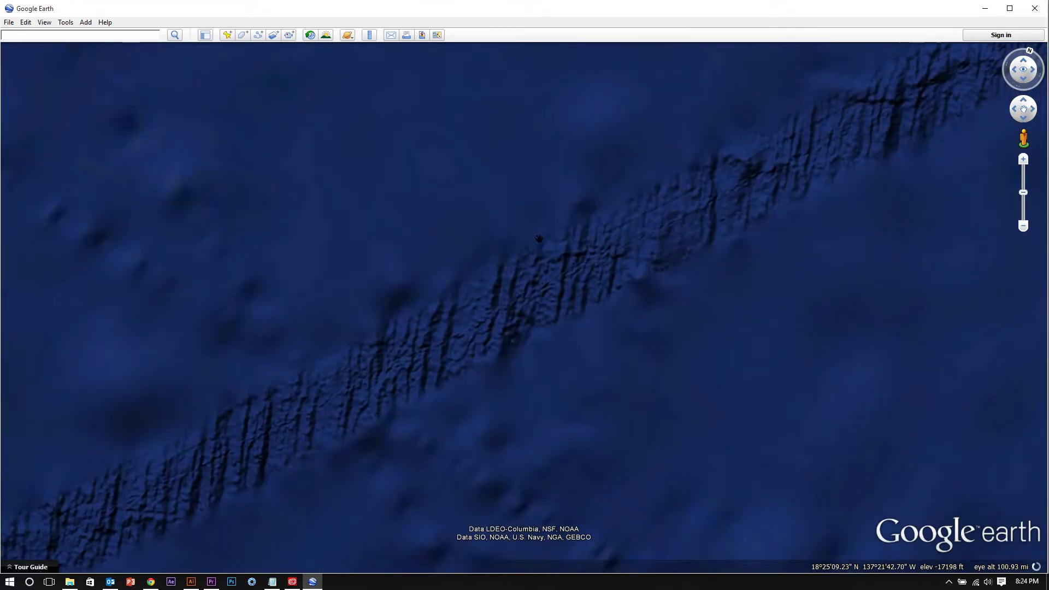
pyautogui.scroll(-5, 518, 307)
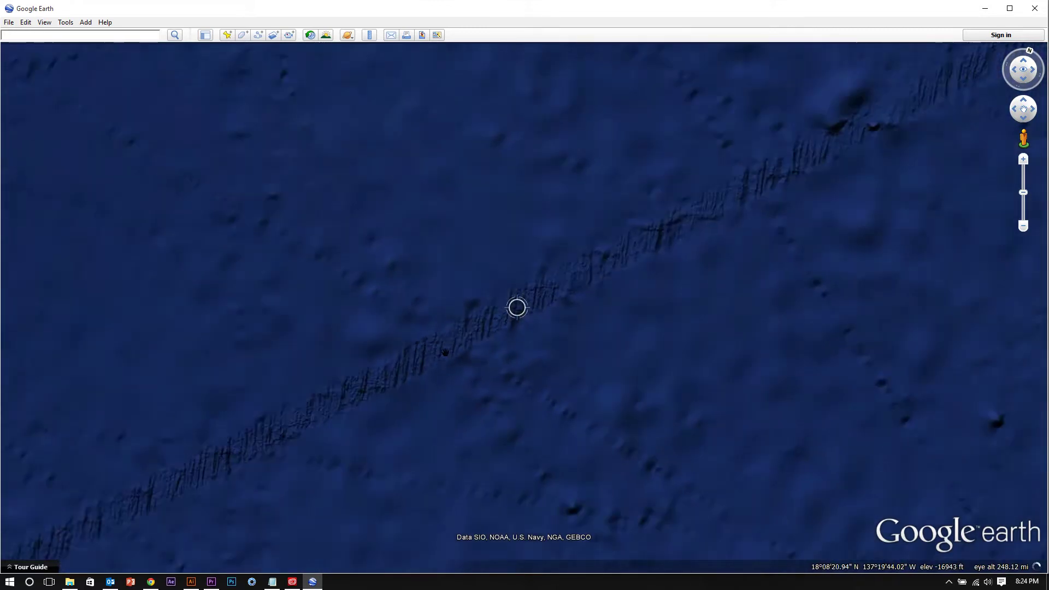
pyautogui.scroll(-2, 542, 319)
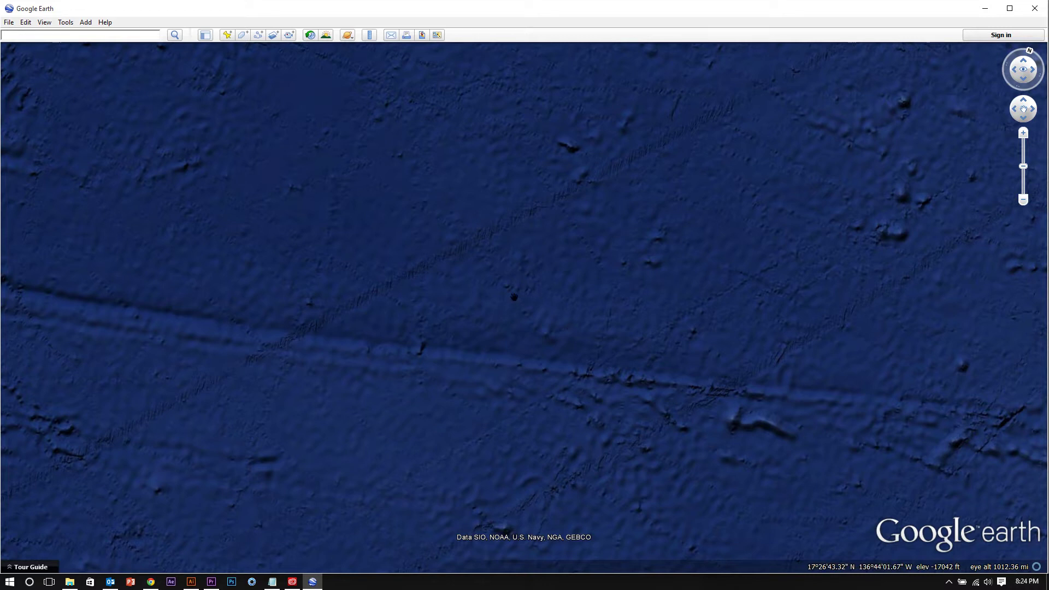
pyautogui.scroll(-5, 539, 284)
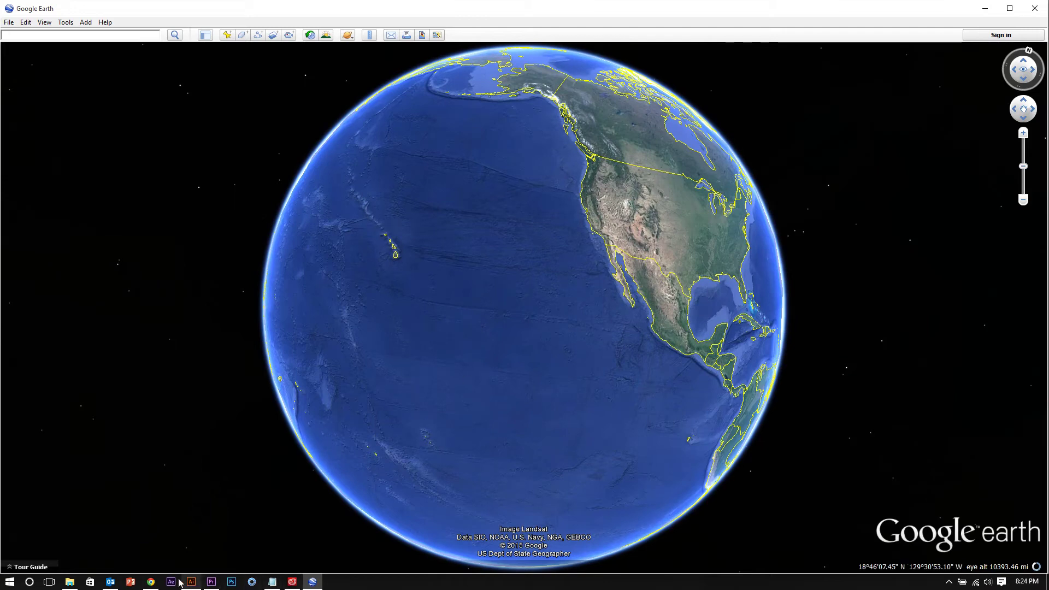
# - In Chrome's Google Lat Long tab, enlarge and close the seafloor image off Africa
pyautogui.click(153, 585)
pyautogui.click(139, 6)
pyautogui.moveTo(367, 175)
pyautogui.mouseDown()
pyautogui.moveTo(350, 173)
pyautogui.moveTo(369, 178)
pyautogui.mouseUp()
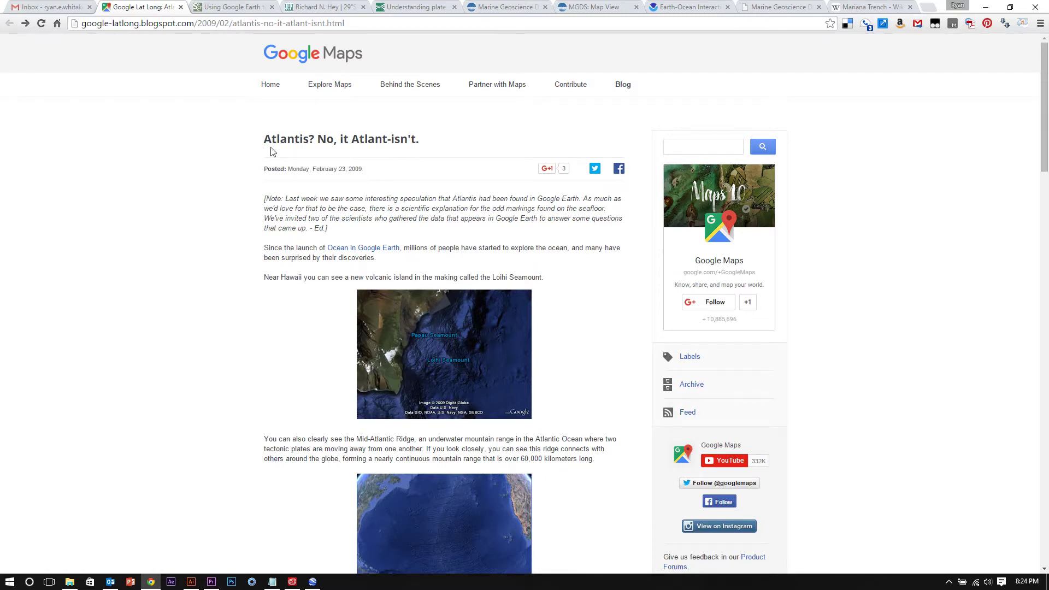
pyautogui.scroll(-7, 314, 262)
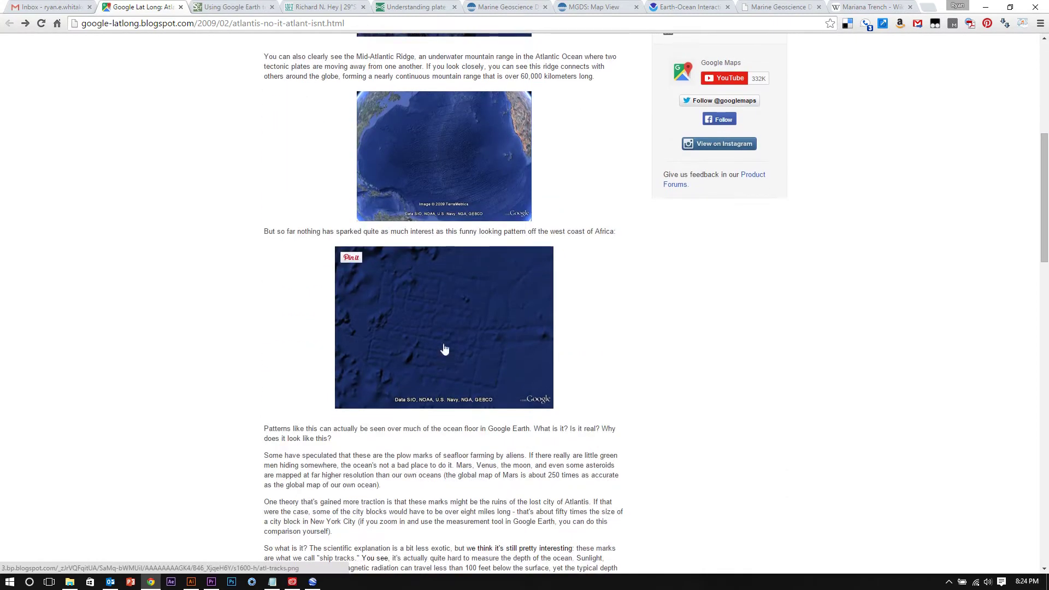
pyautogui.click(450, 344)
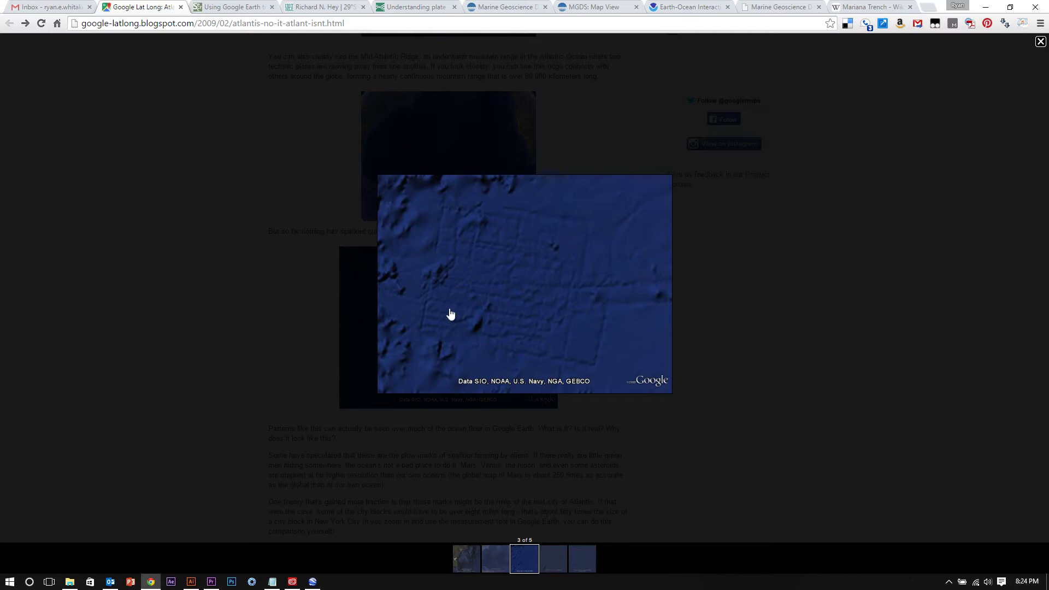
pyautogui.click(252, 309)
# - View the grid-patterned seafloor image enlarged, then read on to the ship-track explanation
pyautogui.scroll(-9, 225, 335)
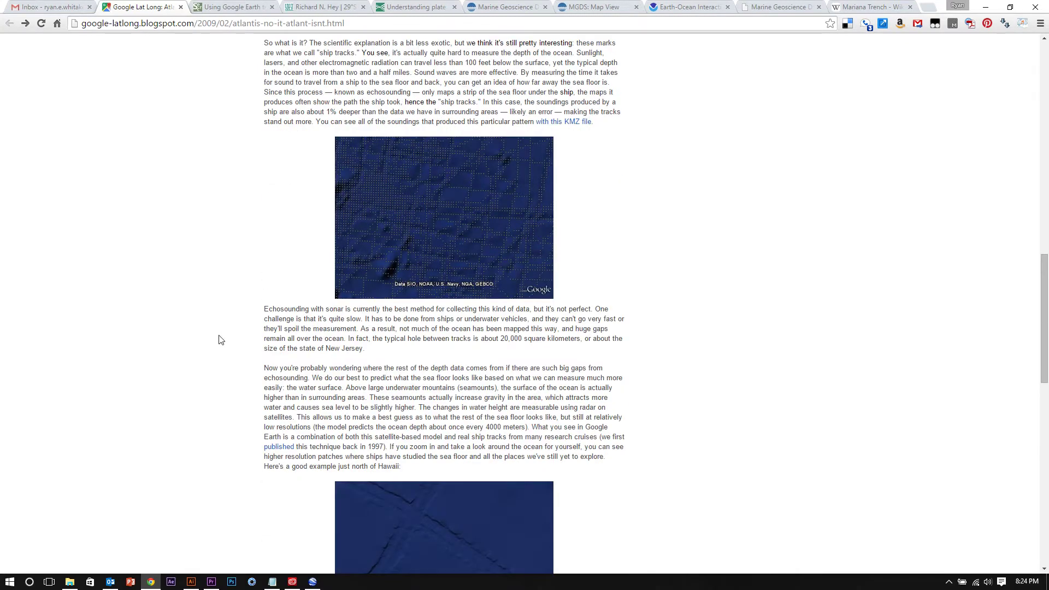
pyautogui.scroll(-11, 224, 268)
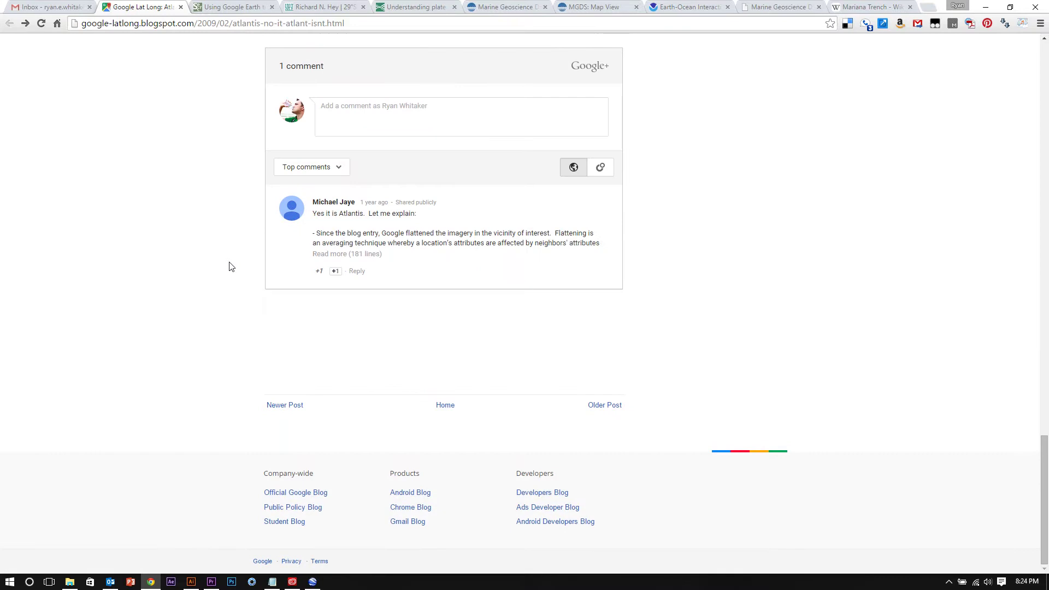
pyautogui.scroll(1, 263, 254)
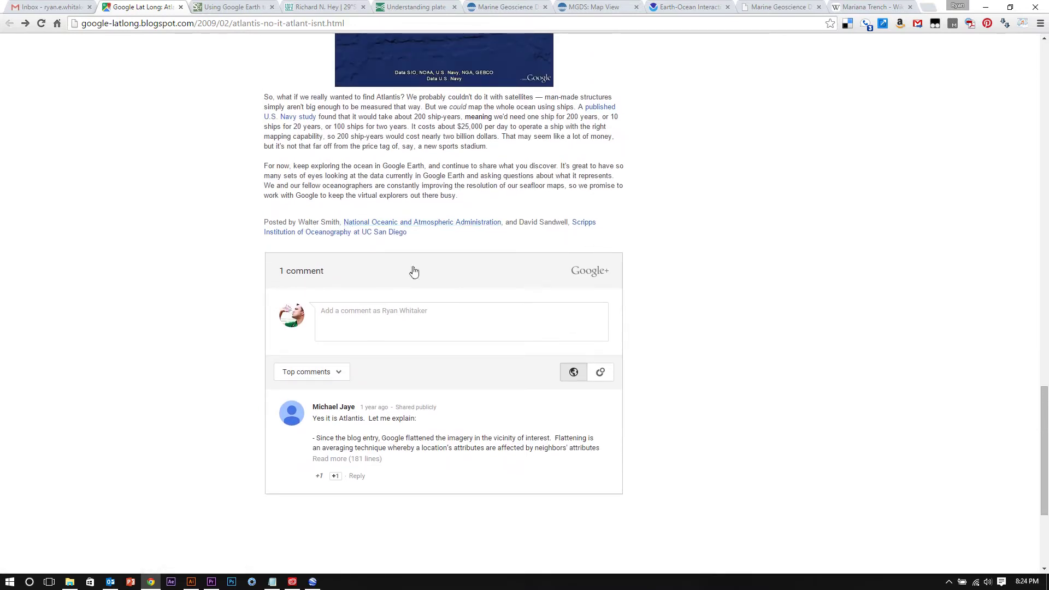
pyautogui.scroll(7, 256, 175)
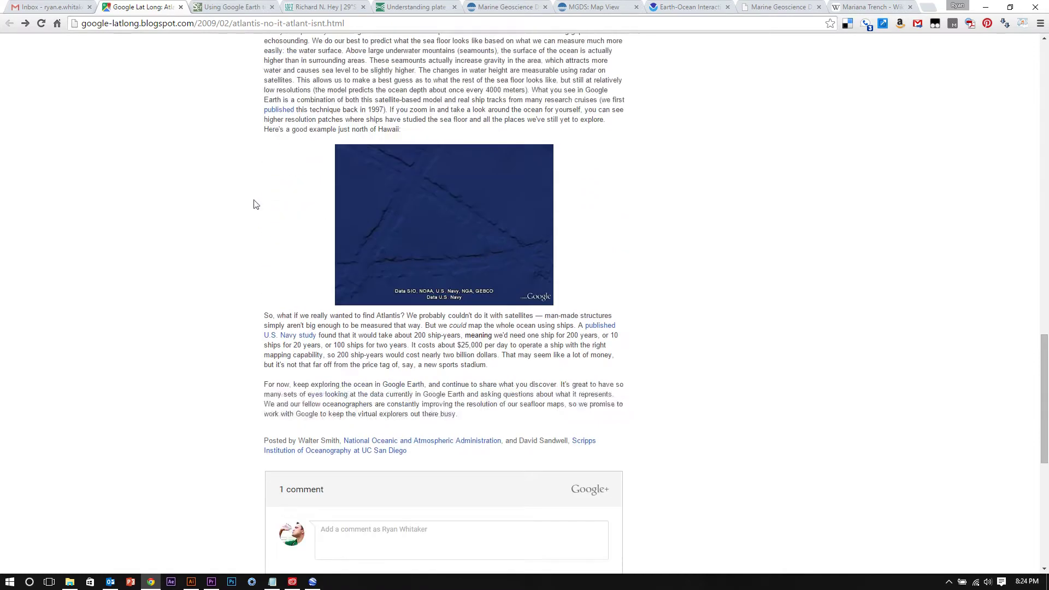
pyautogui.moveTo(254, 208); pyautogui.dragTo(341, 267)
pyautogui.click(242, 203)
pyautogui.scroll(2, 253, 190)
pyautogui.scroll(6, 252, 190)
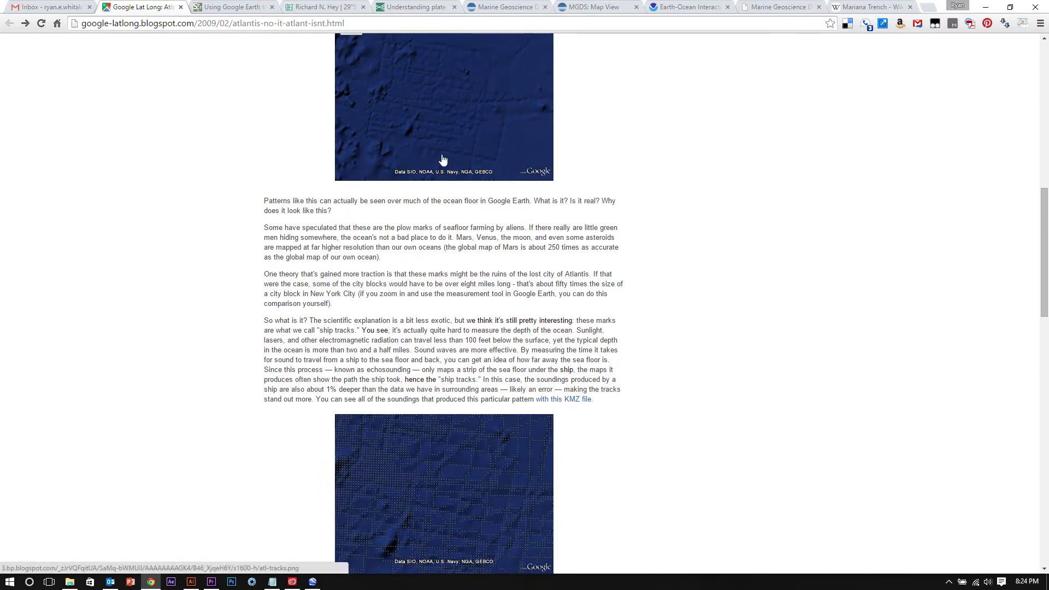
pyautogui.click(436, 117)
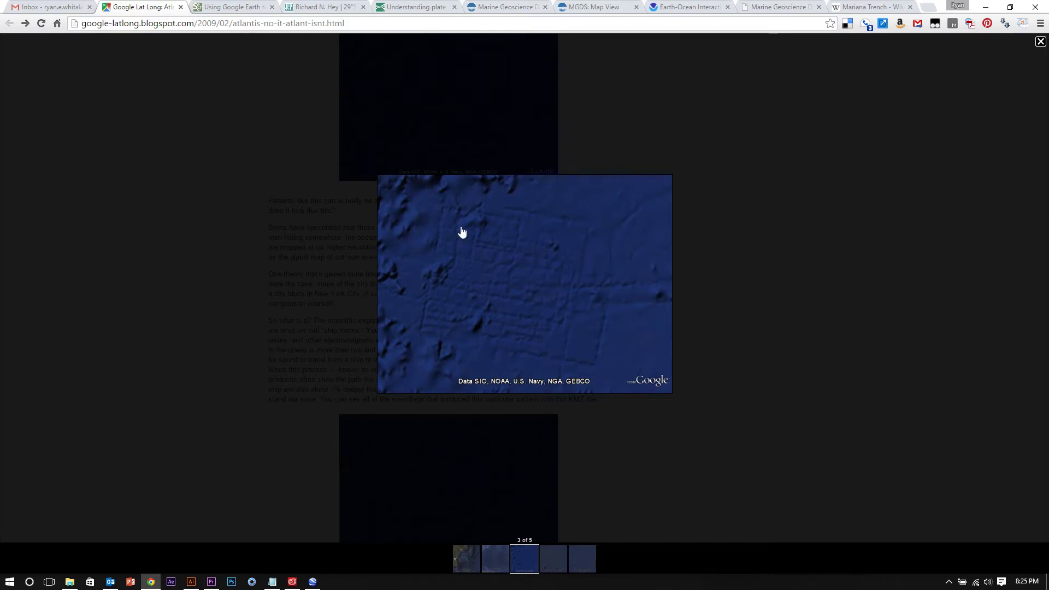
pyautogui.click(690, 470)
pyautogui.scroll(-3, 628, 456)
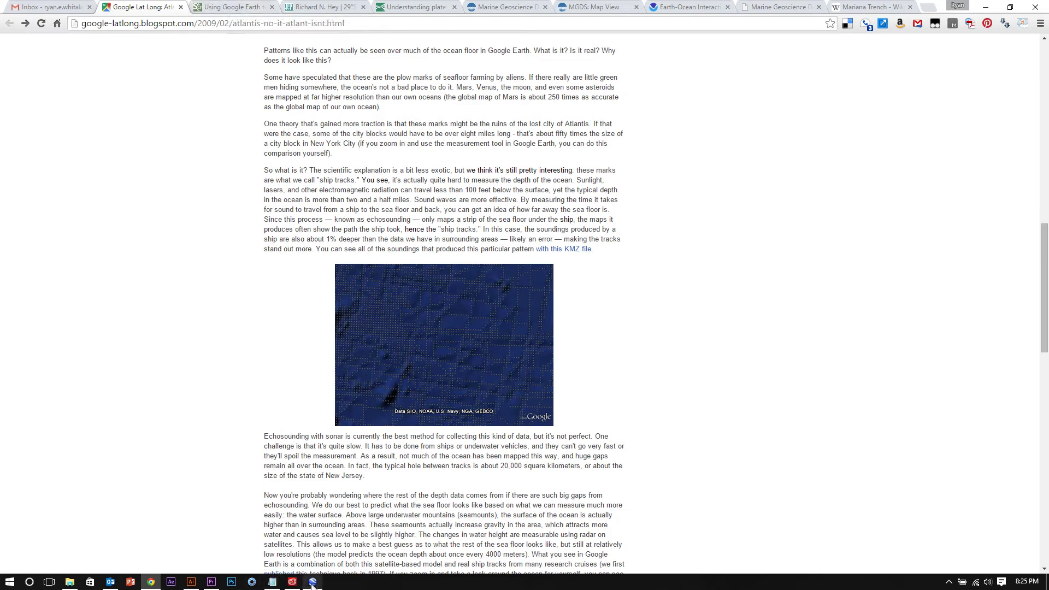
# - Return to Google Earth and centre the Pacific on the globe
pyautogui.moveTo(312, 584)
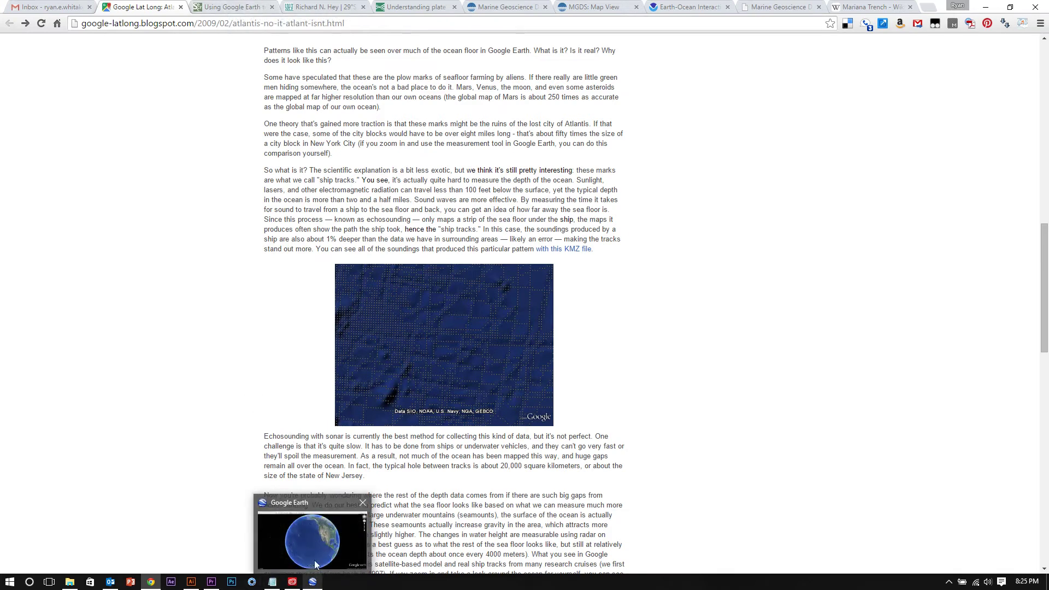
pyautogui.click(312, 583)
pyautogui.moveTo(556, 302); pyautogui.dragTo(549, 366)
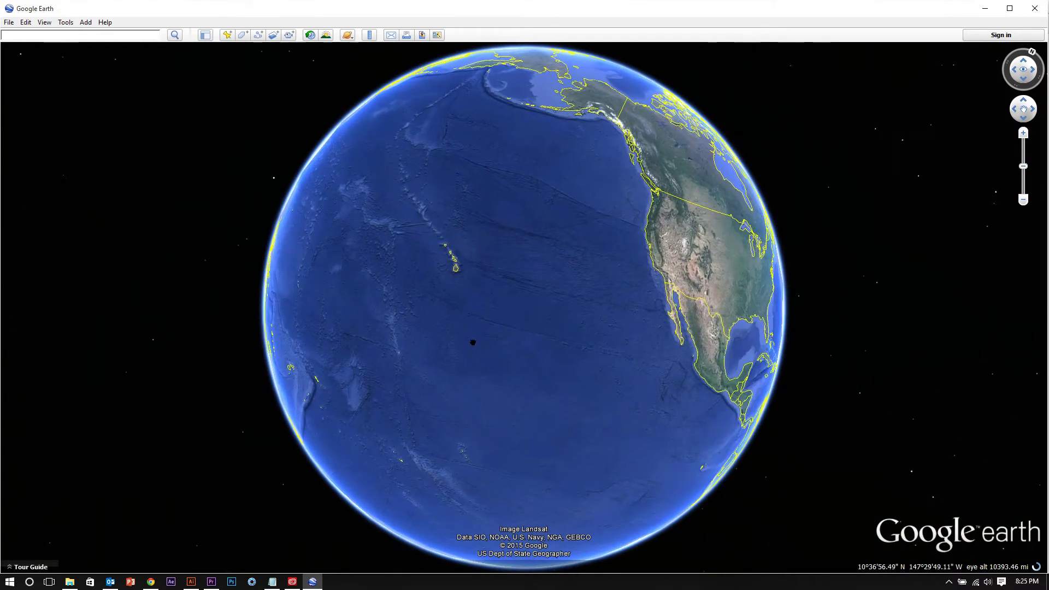
pyautogui.scroll(-3, 585, 292)
pyautogui.scroll(3, 586, 292)
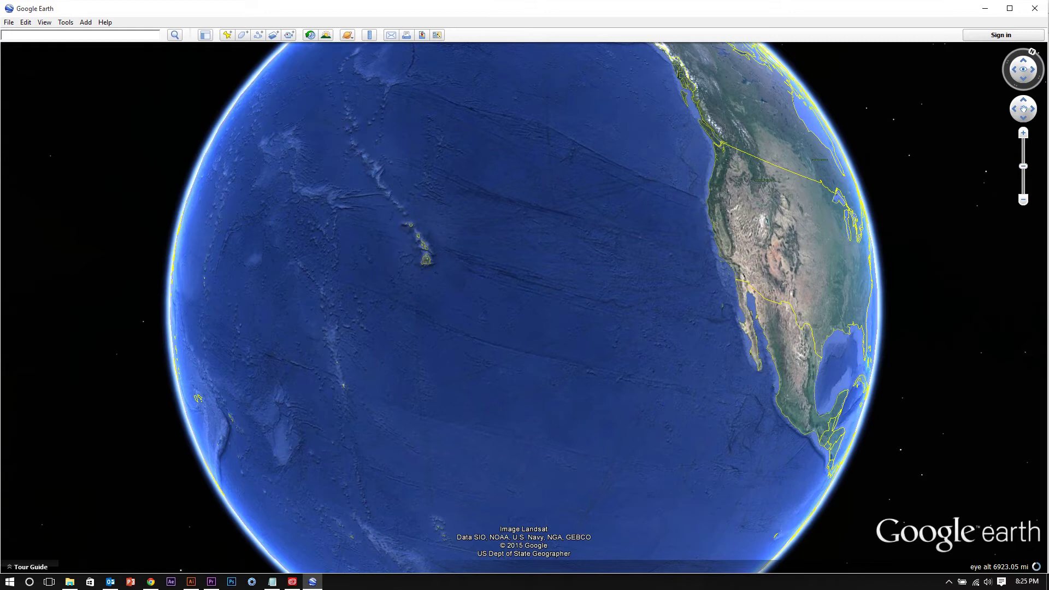
# - Show the Sidebar and turn on the Plate_boudary_model.kmz layer in Places
pyautogui.click(66, 22)
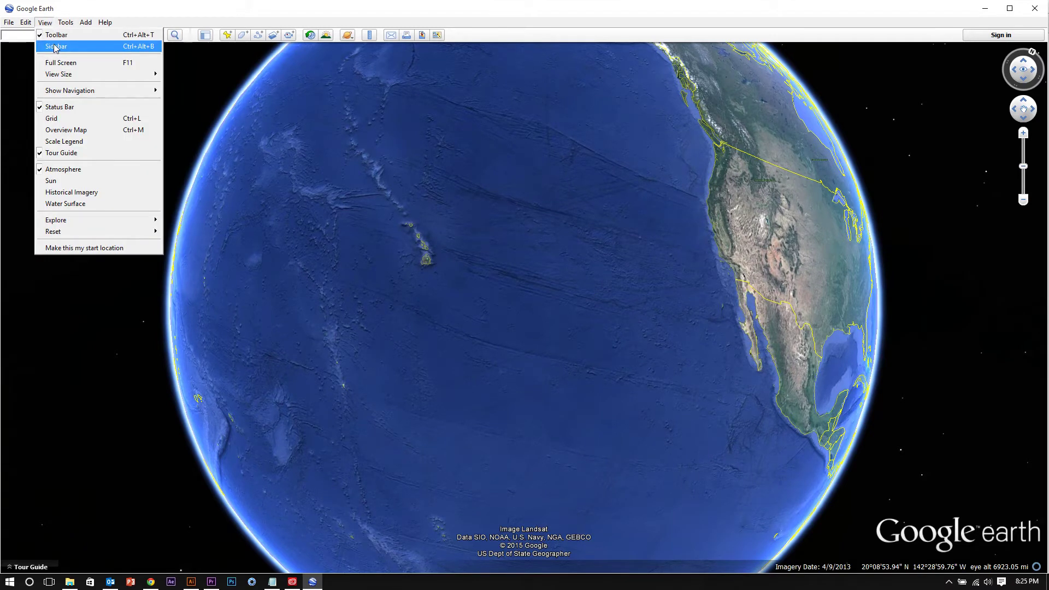
pyautogui.click(55, 46)
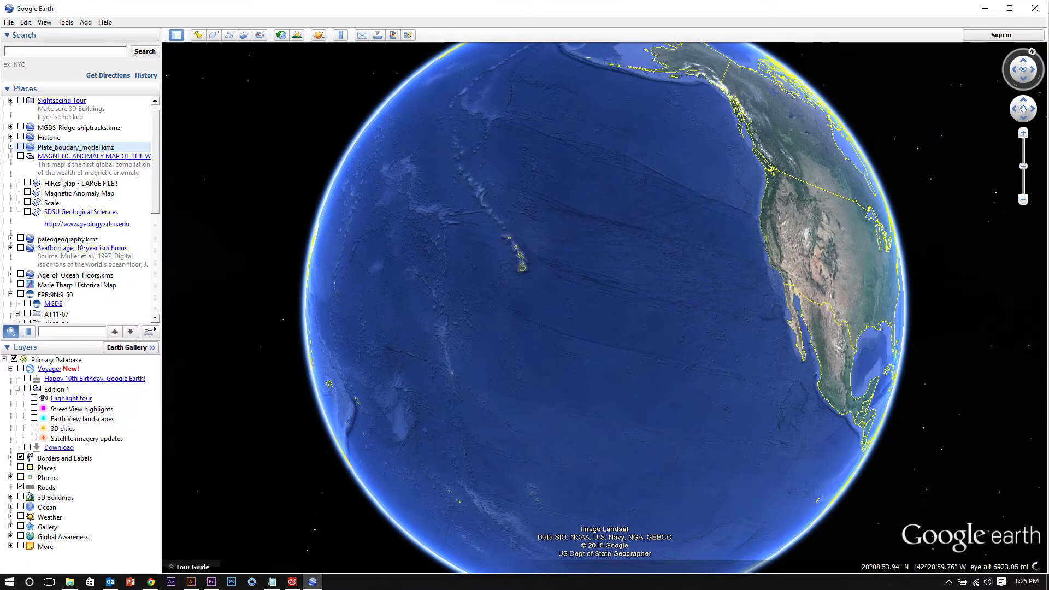
pyautogui.click(21, 148)
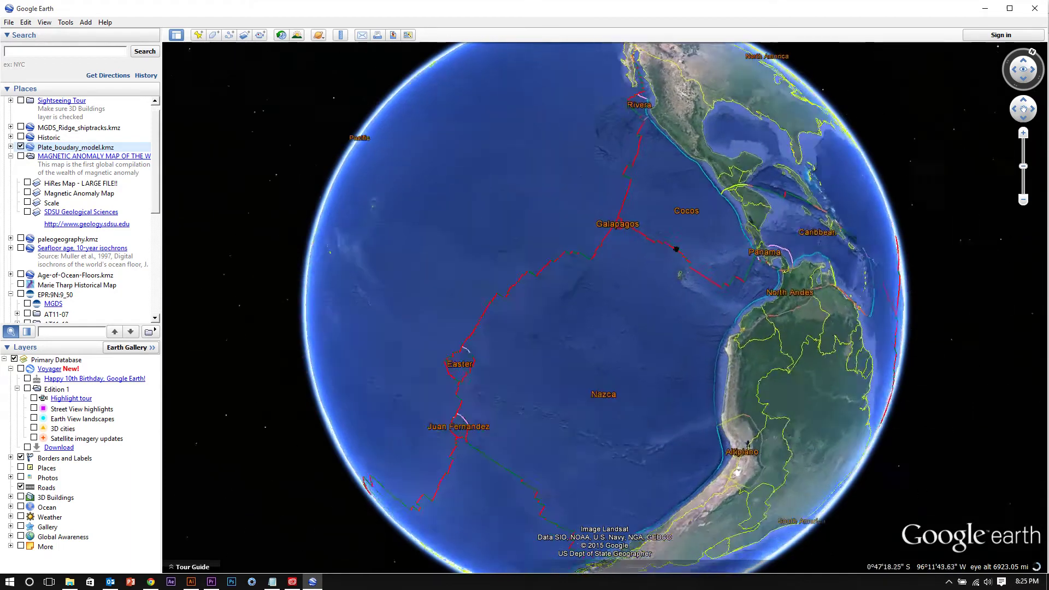
pyautogui.scroll(-6, 620, 272)
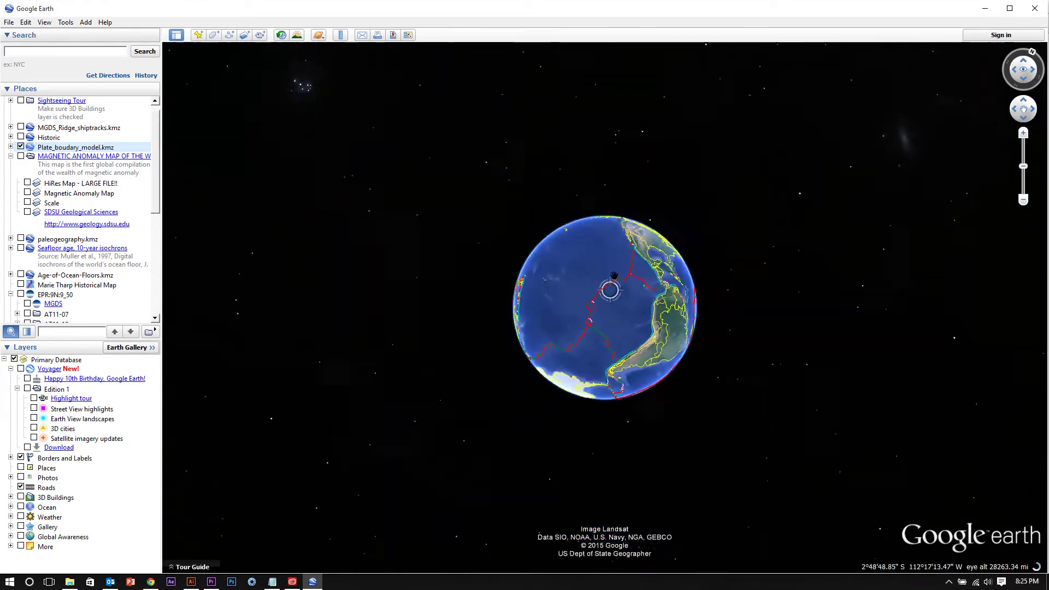
pyautogui.scroll(10, 614, 277)
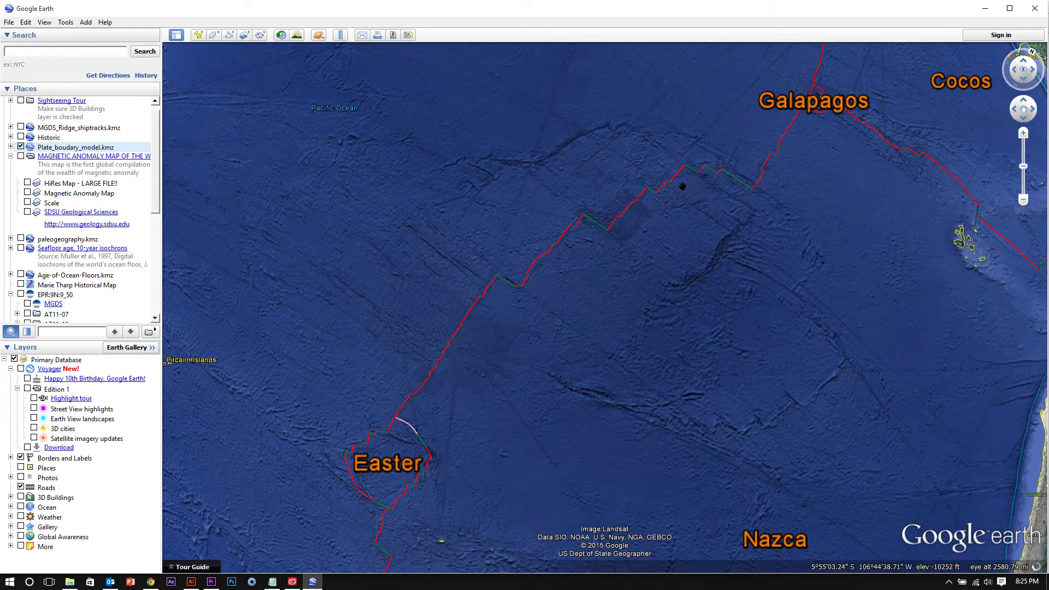
# - Pan along the Galapagos–Easter ridge toward the Nazca plate and Juan Fernandez
pyautogui.moveTo(761, 157); pyautogui.dragTo(754, 240)
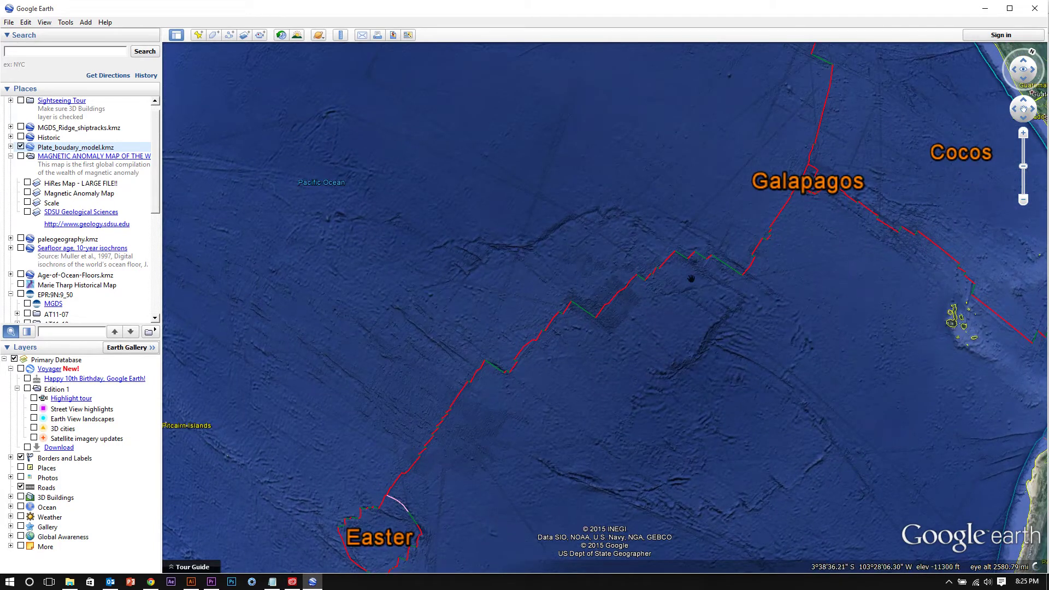
pyautogui.moveTo(568, 351); pyautogui.dragTo(597, 250)
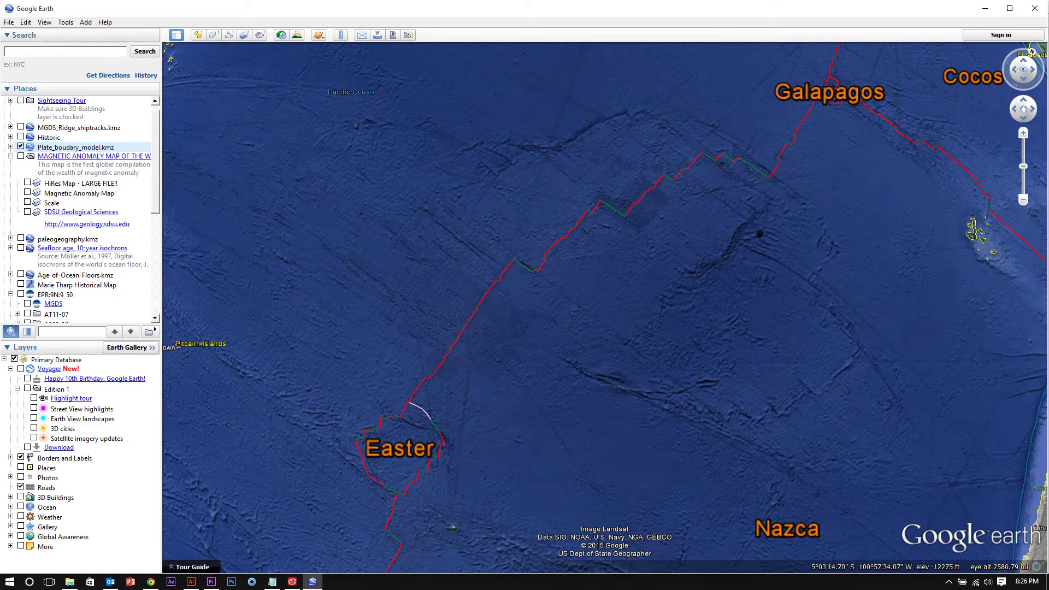
pyautogui.moveTo(509, 397); pyautogui.dragTo(538, 343)
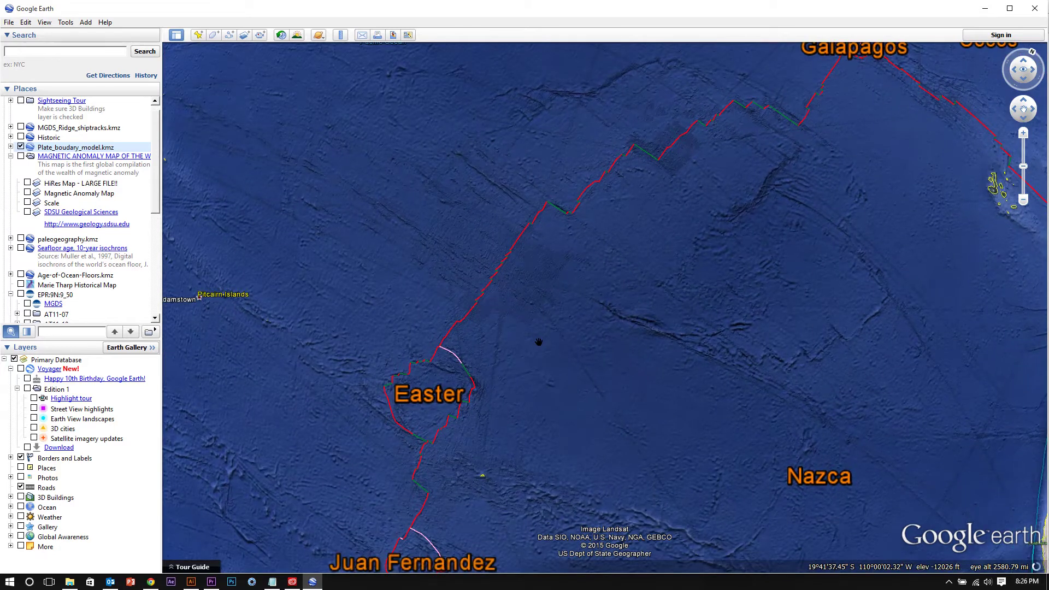
pyautogui.moveTo(469, 352); pyautogui.dragTo(470, 423)
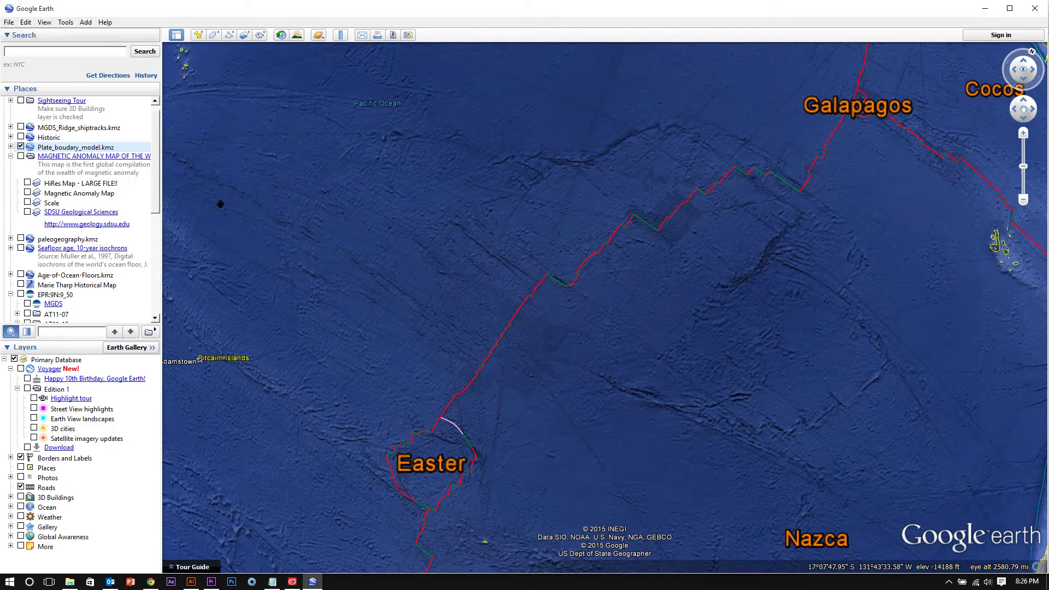
pyautogui.moveTo(486, 239); pyautogui.dragTo(372, 232)
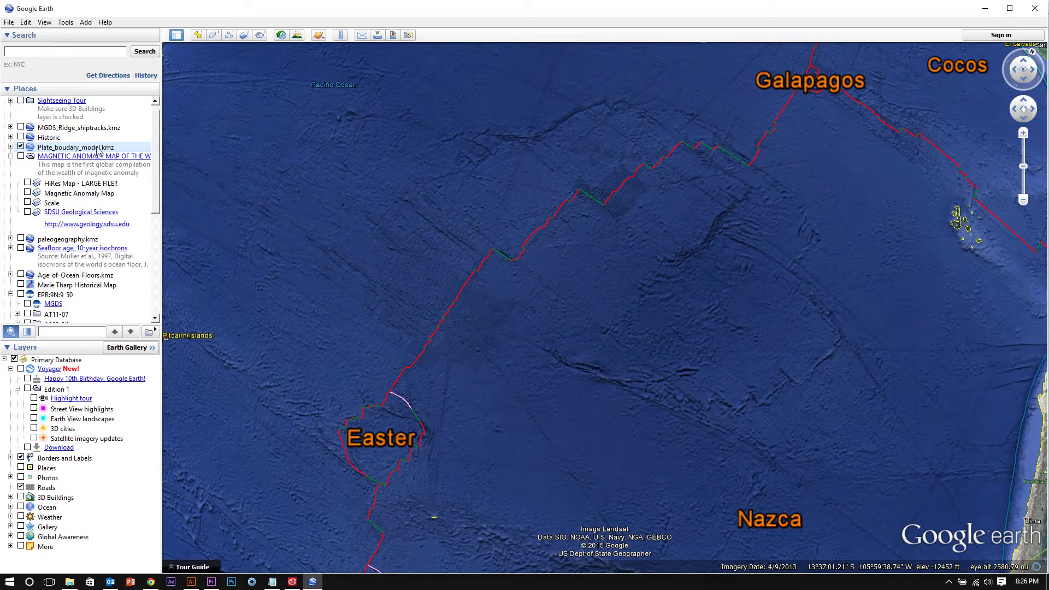
pyautogui.moveTo(782, 271); pyautogui.dragTo(649, 146)
pyautogui.moveTo(874, 431); pyautogui.dragTo(797, 146)
pyautogui.scroll(-5, 695, 236)
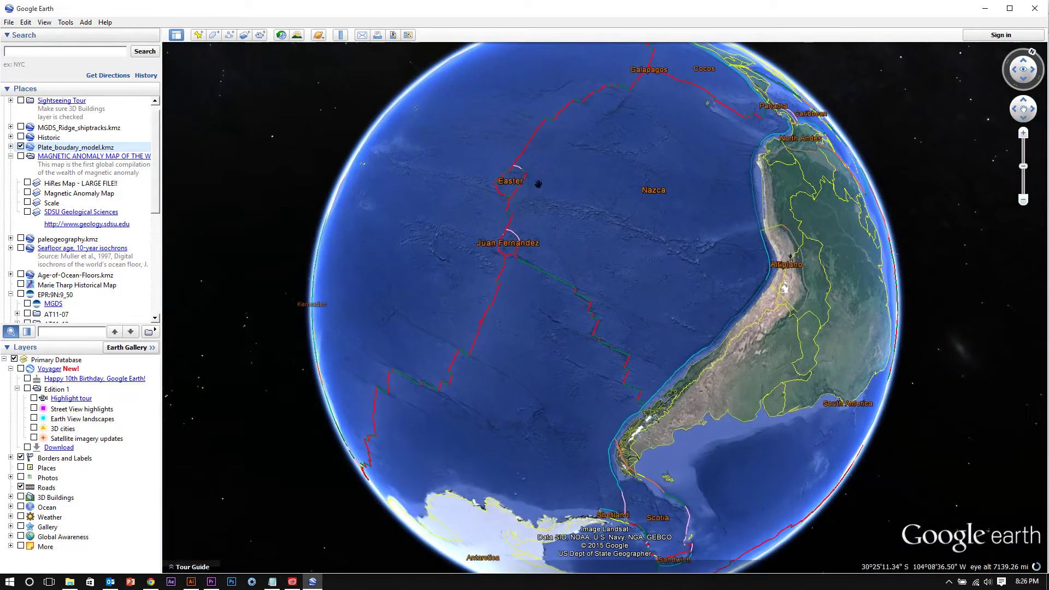
pyautogui.moveTo(538, 183); pyautogui.dragTo(541, 312)
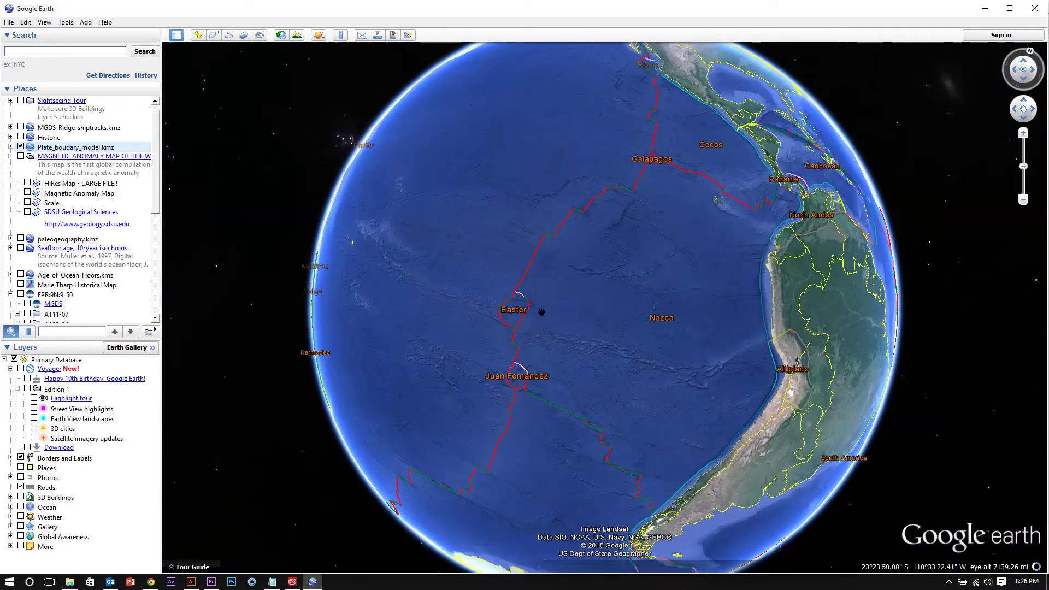
# - Turn on the MGDS ridge ship tracks layer and centre the view on the Chile coast
pyautogui.click(21, 127)
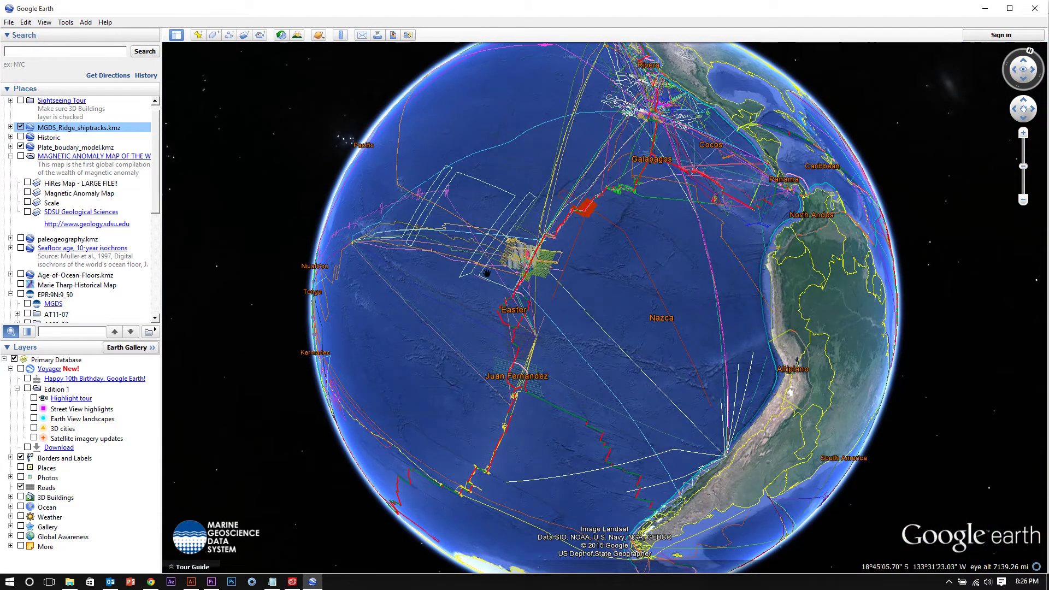
pyautogui.moveTo(594, 294); pyautogui.dragTo(621, 308)
pyautogui.moveTo(782, 472); pyautogui.dragTo(779, 422)
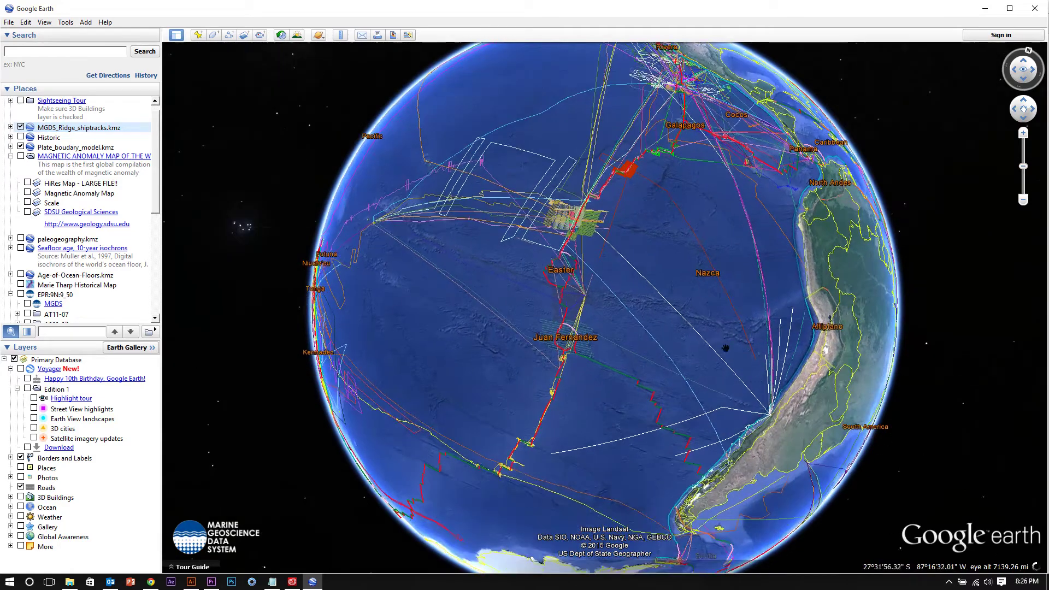
pyautogui.scroll(5, 777, 425)
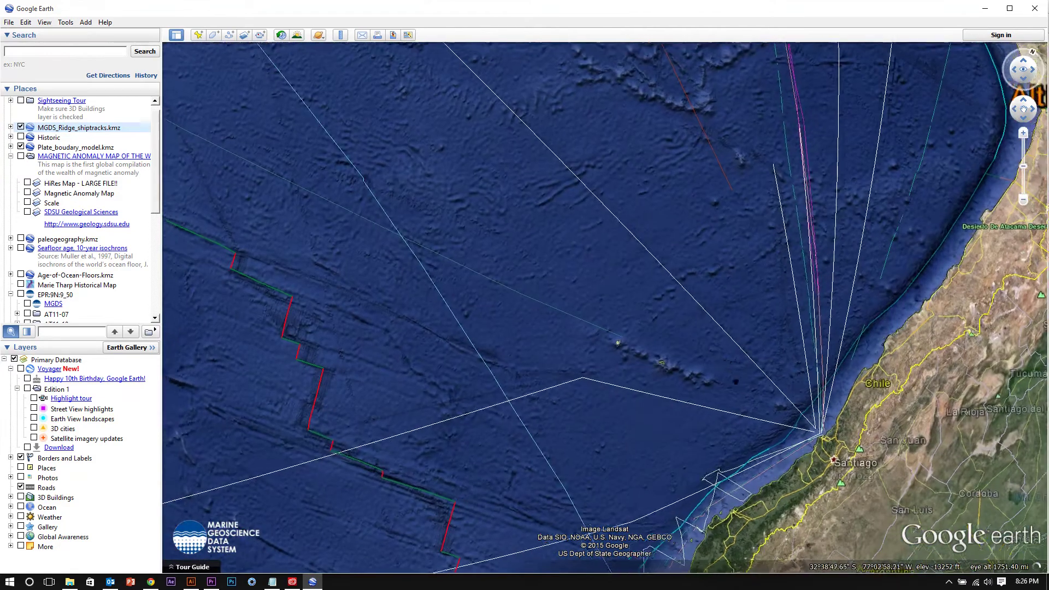
pyautogui.moveTo(626, 246); pyautogui.dragTo(673, 296)
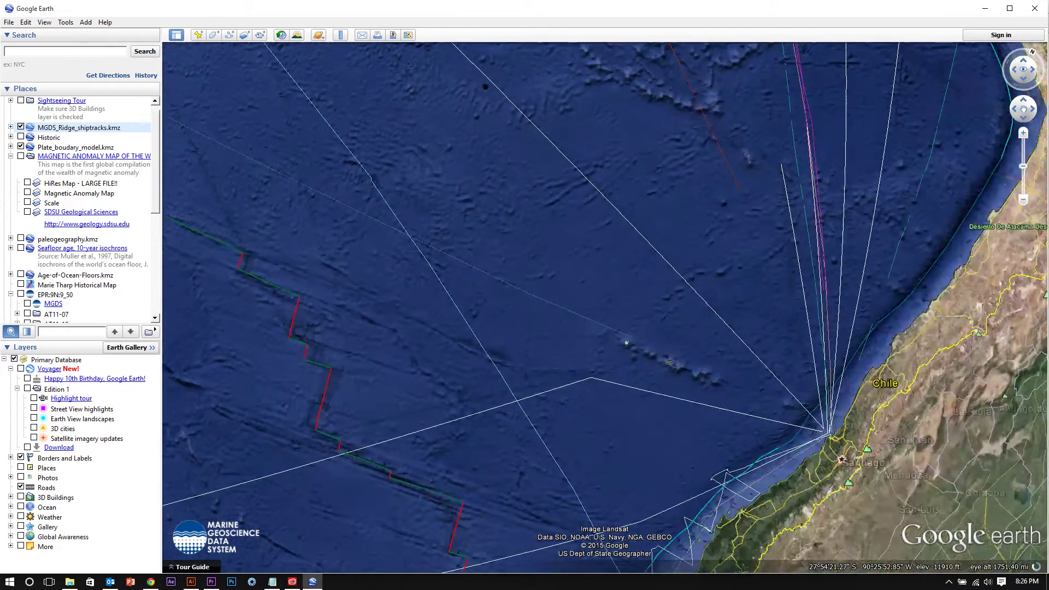
pyautogui.moveTo(629, 520); pyautogui.dragTo(605, 378)
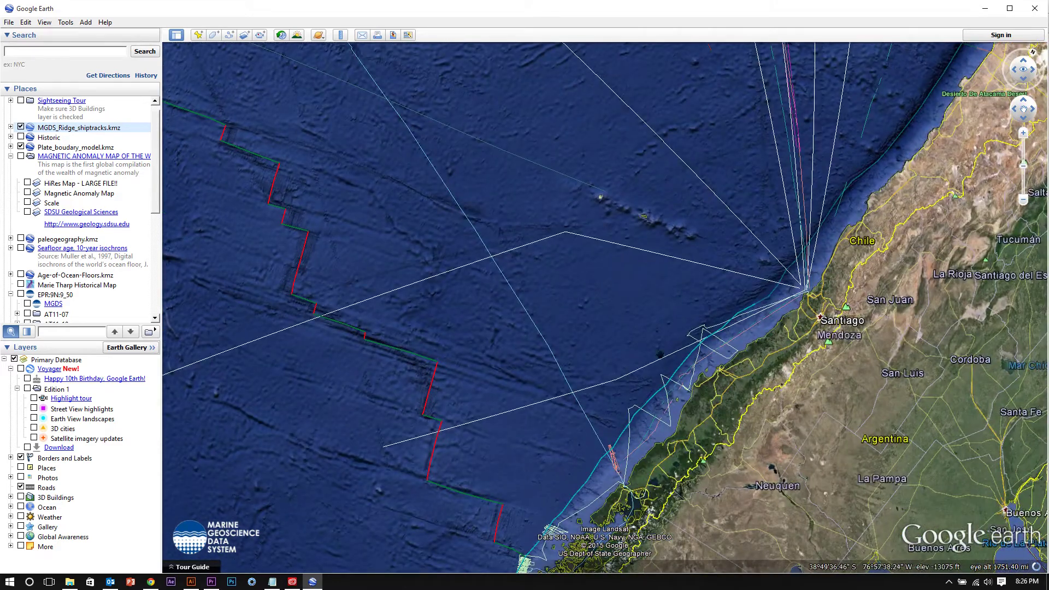
pyautogui.scroll(4, 828, 304)
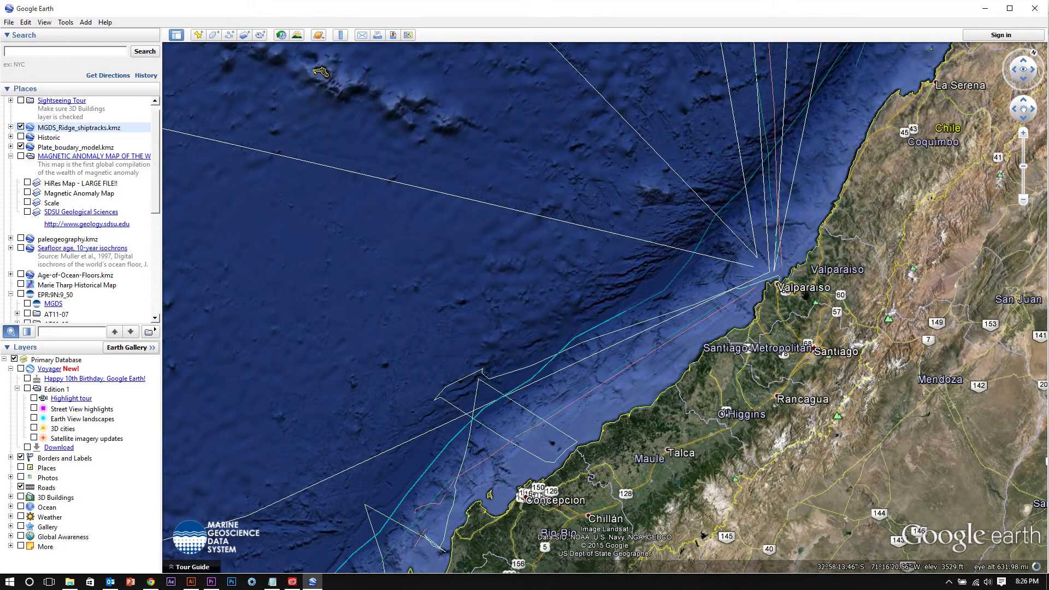
# - Pan offshore from Valparaiso over the open ocean floor until a track line appears
pyautogui.moveTo(494, 47); pyautogui.dragTo(595, 314)
pyautogui.moveTo(537, 209); pyautogui.dragTo(566, 325)
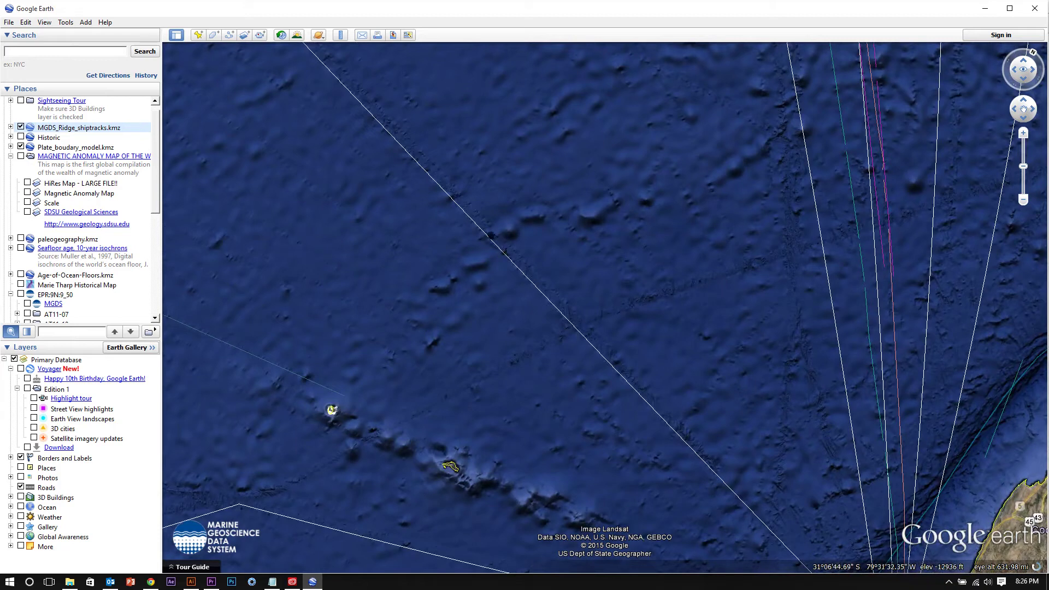
pyautogui.moveTo(436, 188); pyautogui.dragTo(559, 351)
pyautogui.moveTo(368, 150); pyautogui.dragTo(493, 320)
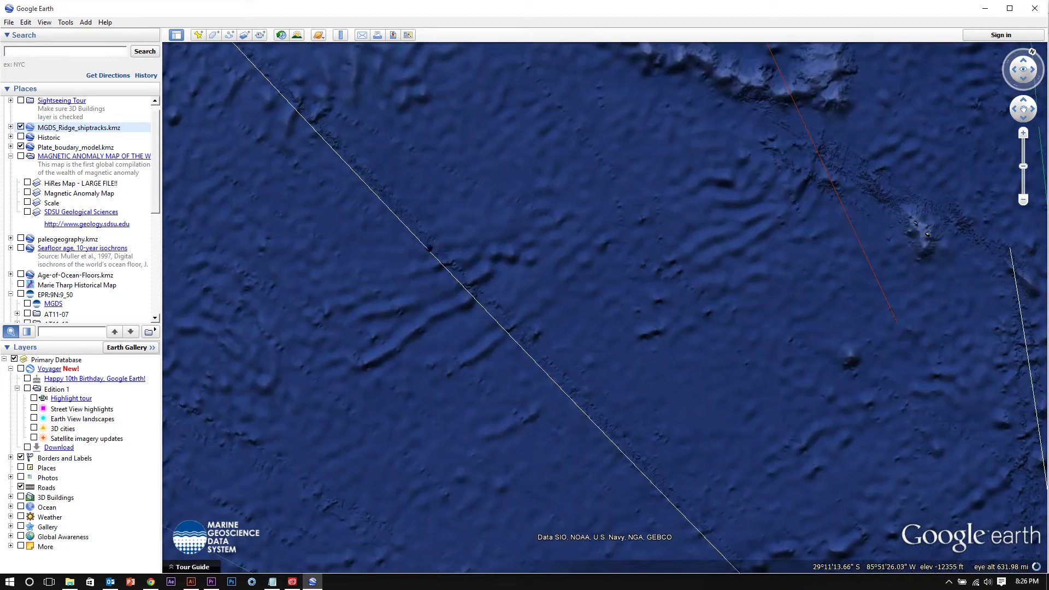
# - Compare the seafloor with ship tracks hidden and shown, then glide west toward the track surveys
pyautogui.click(21, 127)
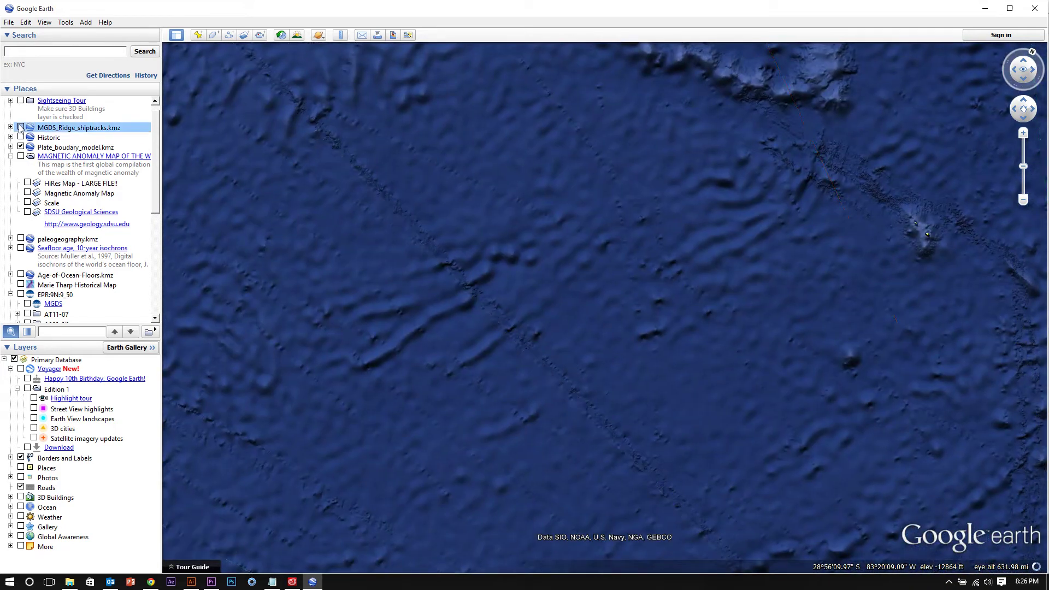
pyautogui.click(21, 127)
pyautogui.moveTo(811, 334); pyautogui.dragTo(582, 196)
pyautogui.moveTo(832, 395); pyautogui.dragTo(796, 192)
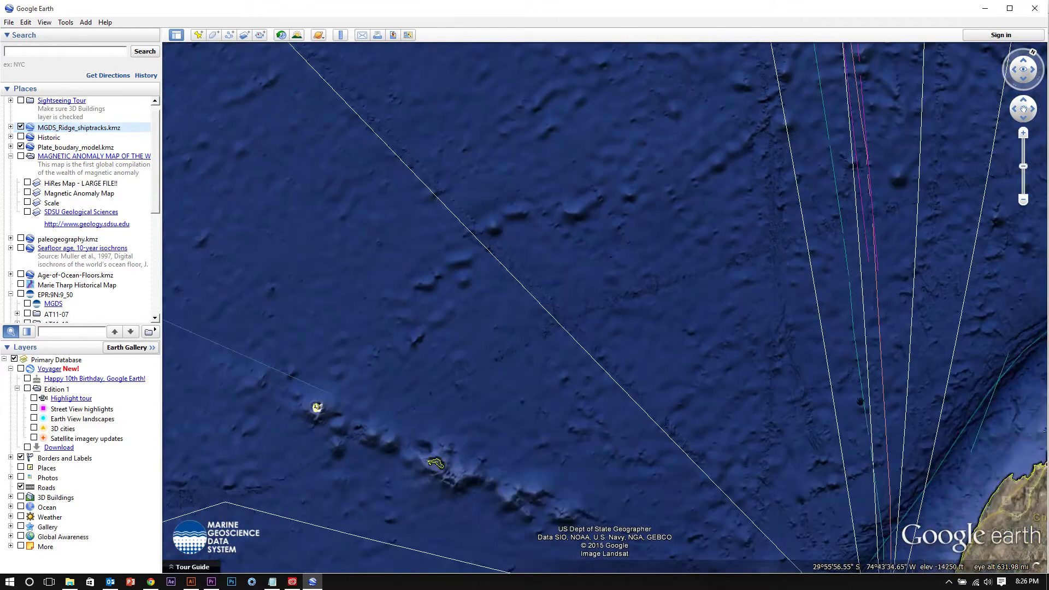
pyautogui.moveTo(315, 80); pyautogui.dragTo(486, 212)
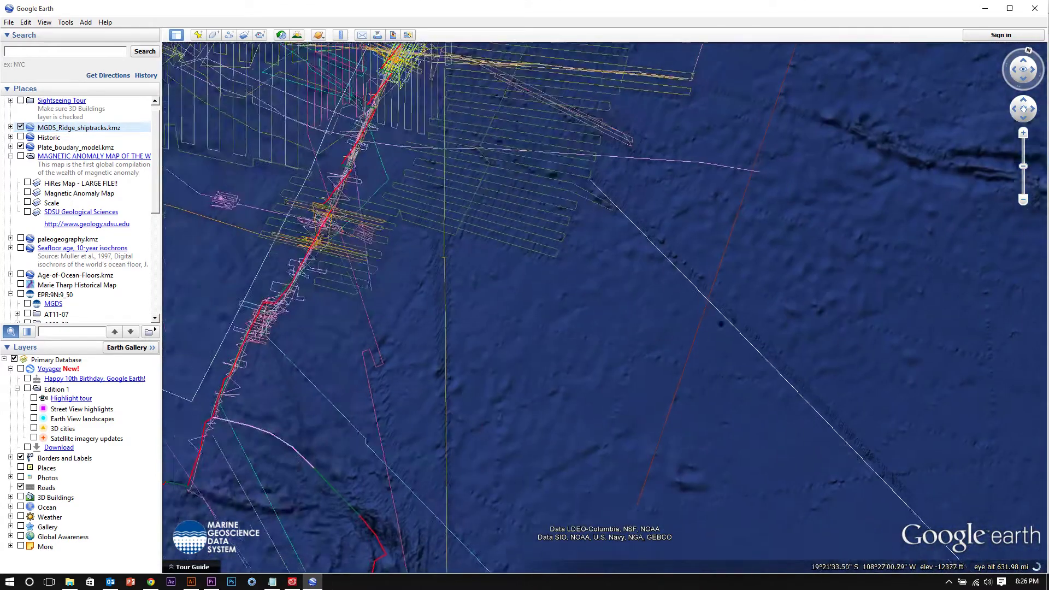
pyautogui.moveTo(680, 328); pyautogui.dragTo(709, 430)
pyautogui.scroll(4, 638, 317)
# - Move the view to the Wilkes Fracture Zone survey area, placing the grid at lower right
pyautogui.moveTo(608, 280); pyautogui.dragTo(570, 463)
pyautogui.scroll(-3, 704, 408)
pyautogui.scroll(-3, 708, 407)
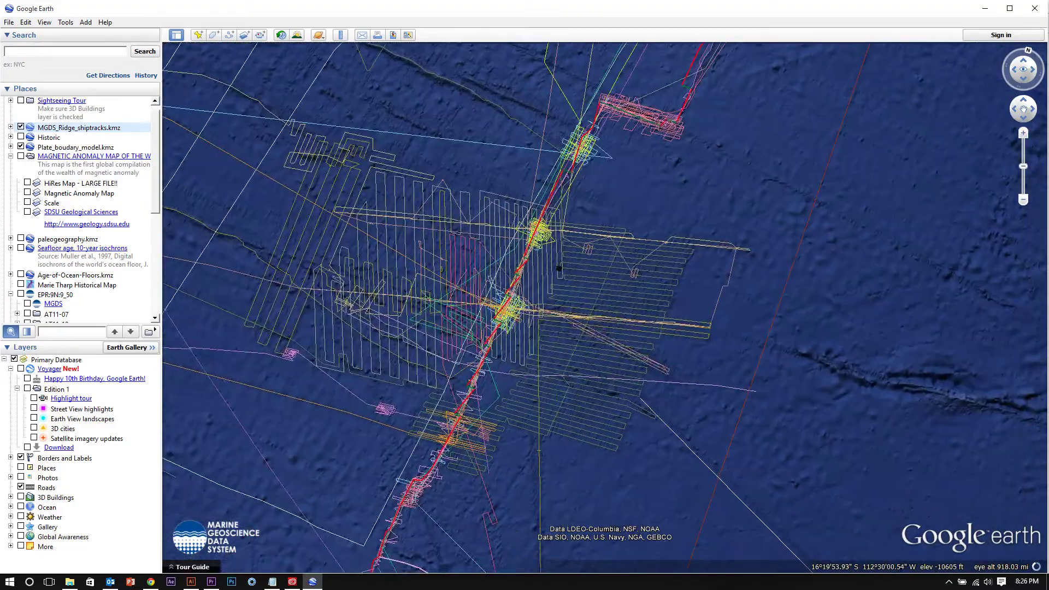
pyautogui.moveTo(705, 412); pyautogui.dragTo(675, 491)
pyautogui.moveTo(828, 267); pyautogui.dragTo(481, 115)
pyautogui.moveTo(612, 278)
pyautogui.mouseDown()
pyautogui.moveTo(568, 152)
pyautogui.moveTo(618, 273)
pyautogui.mouseUp()
pyautogui.scroll(4, 559, 166)
pyautogui.moveTo(552, 154); pyautogui.dragTo(801, 403)
pyautogui.moveTo(663, 306); pyautogui.dragTo(762, 392)
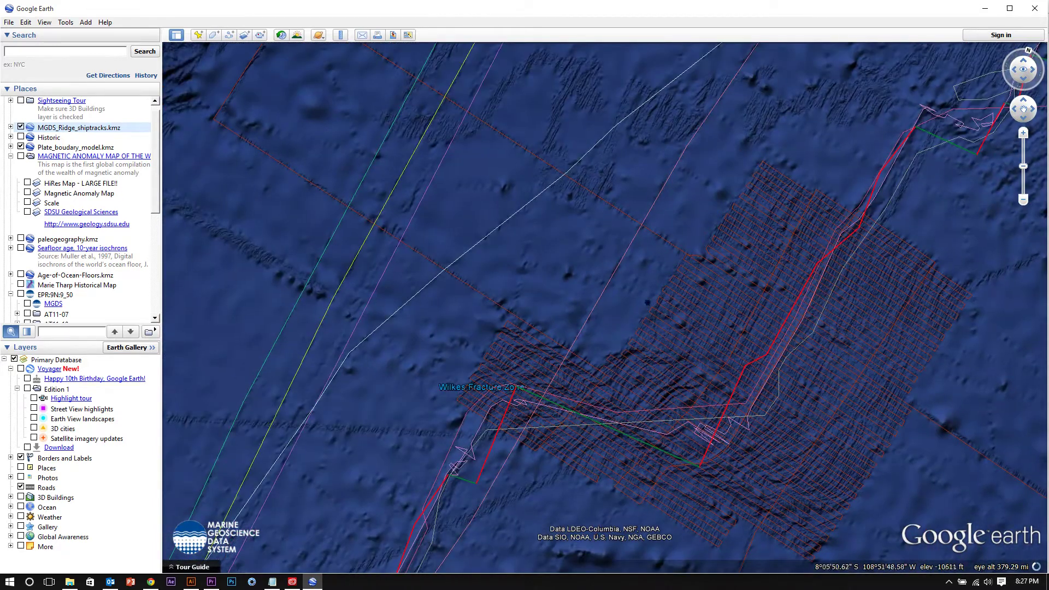
pyautogui.moveTo(647, 303); pyautogui.dragTo(790, 390)
pyautogui.moveTo(916, 451); pyautogui.dragTo(878, 424)
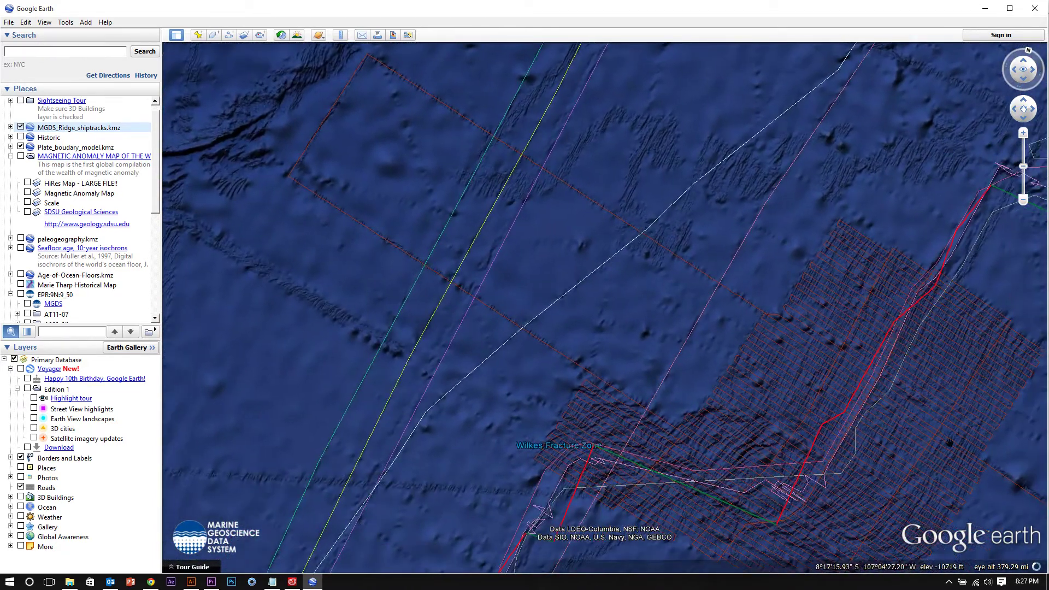
pyautogui.moveTo(574, 215); pyautogui.dragTo(614, 250)
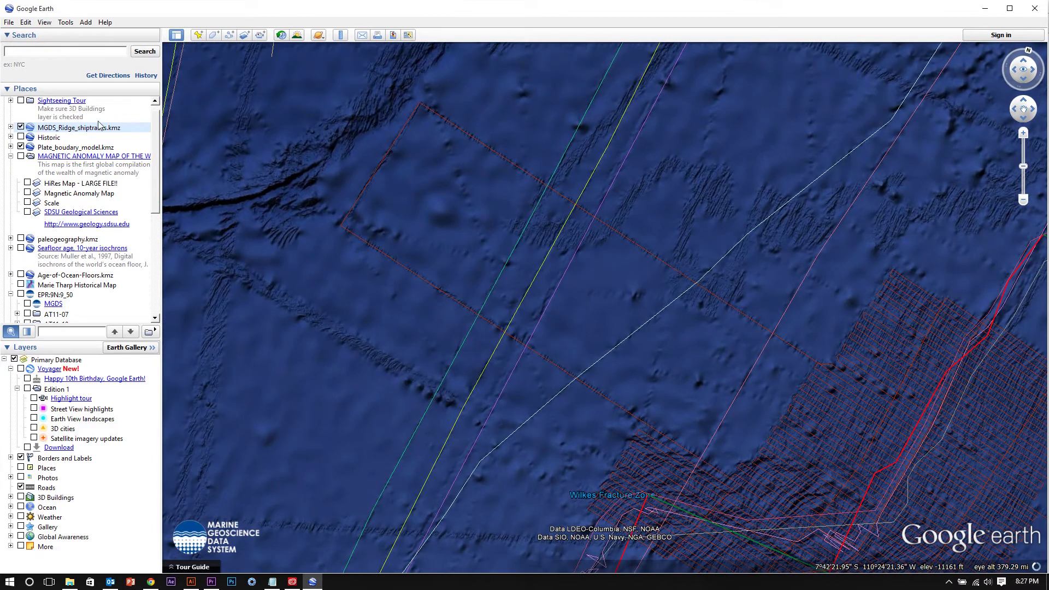
# - Compare the grid with ship tracks hidden and shown, then pan toward its eastern edge
pyautogui.click(20, 127)
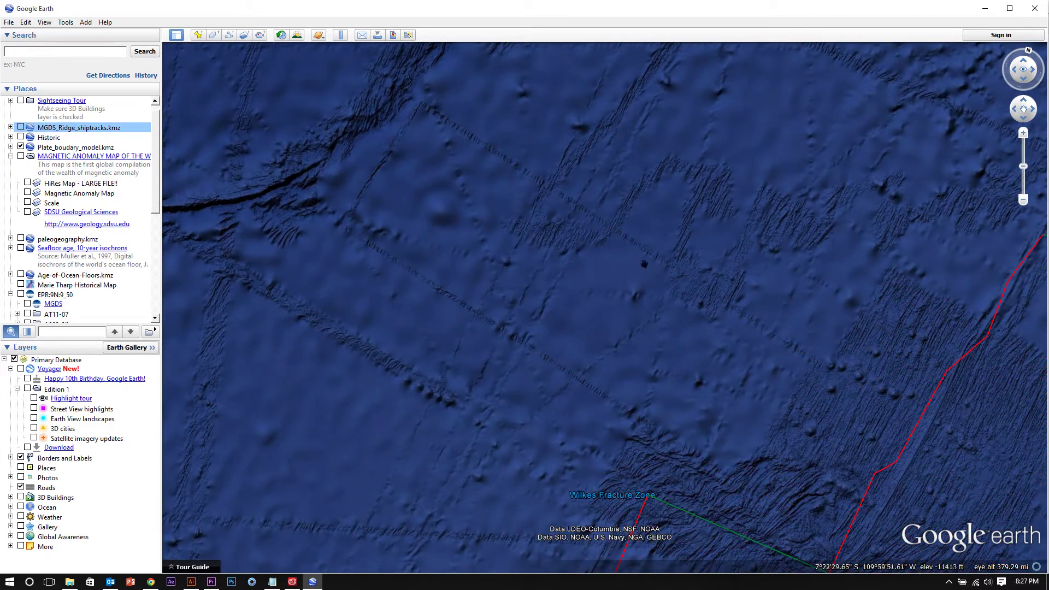
pyautogui.click(22, 127)
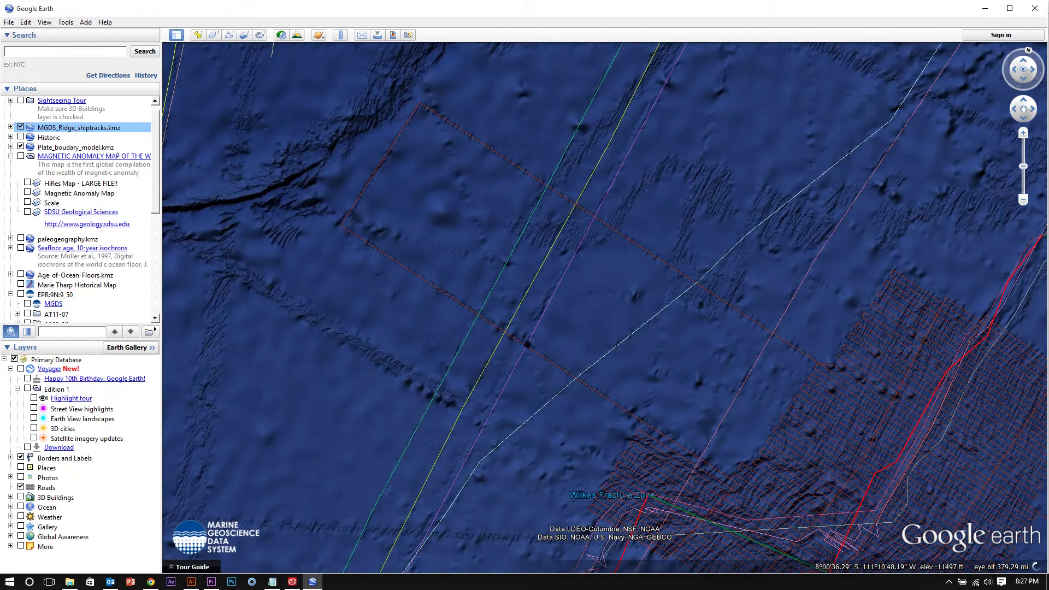
pyautogui.moveTo(746, 494); pyautogui.dragTo(695, 351)
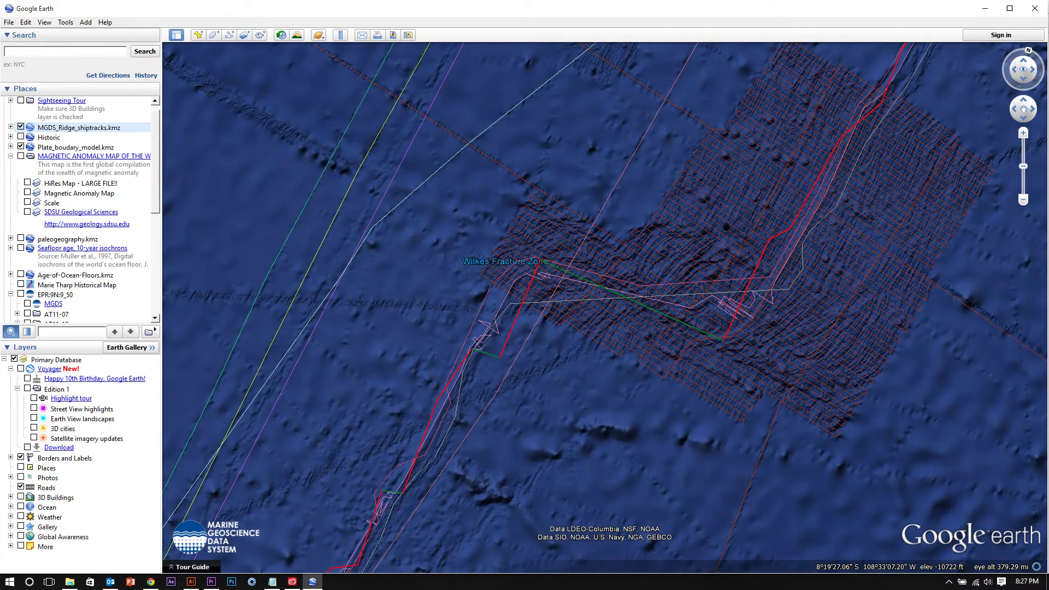
pyautogui.scroll(5, 726, 226)
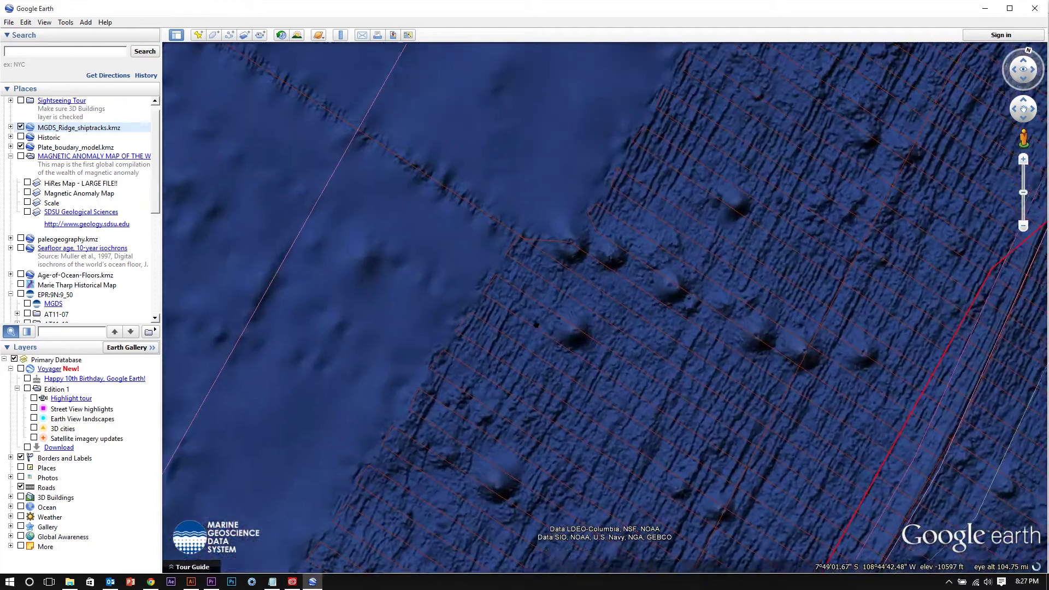
pyautogui.moveTo(536, 325); pyautogui.dragTo(524, 388)
pyautogui.moveTo(678, 248); pyautogui.dragTo(520, 372)
pyautogui.moveTo(853, 408); pyautogui.dragTo(598, 301)
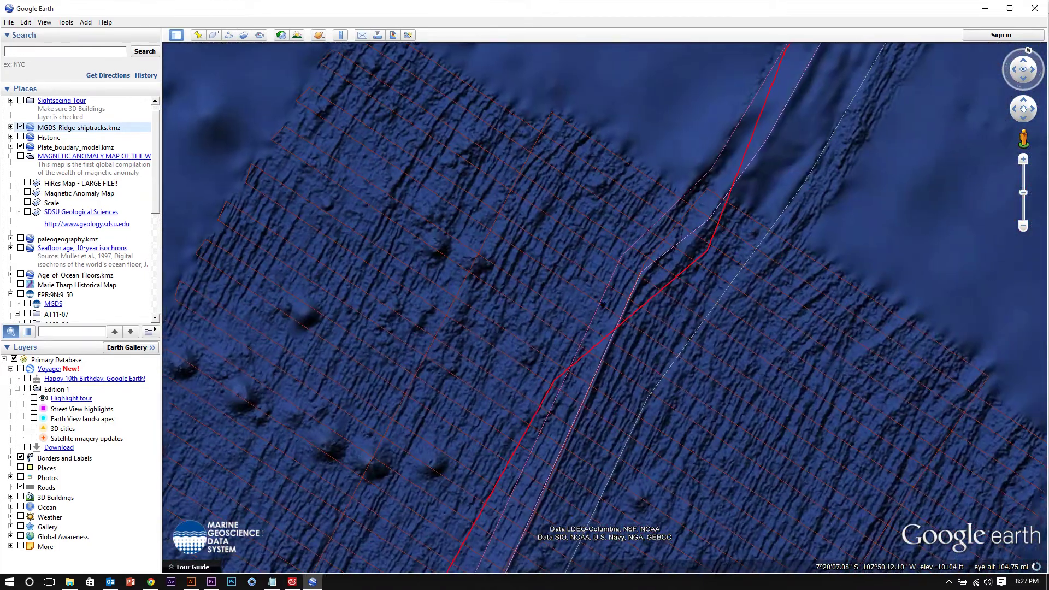
pyautogui.moveTo(881, 453); pyautogui.dragTo(576, 299)
pyautogui.moveTo(667, 466); pyautogui.dragTo(782, 310)
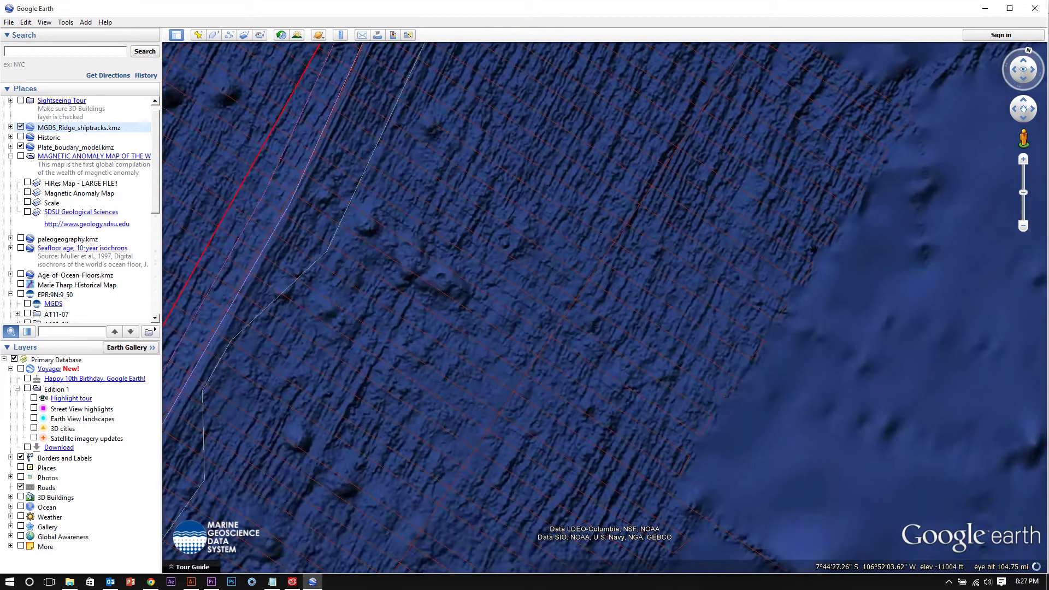
pyautogui.moveTo(574, 446); pyautogui.dragTo(762, 243)
# - Zoom in on the plain seafloor just west of the Wilkes survey grid
pyautogui.scroll(-4, 464, 366)
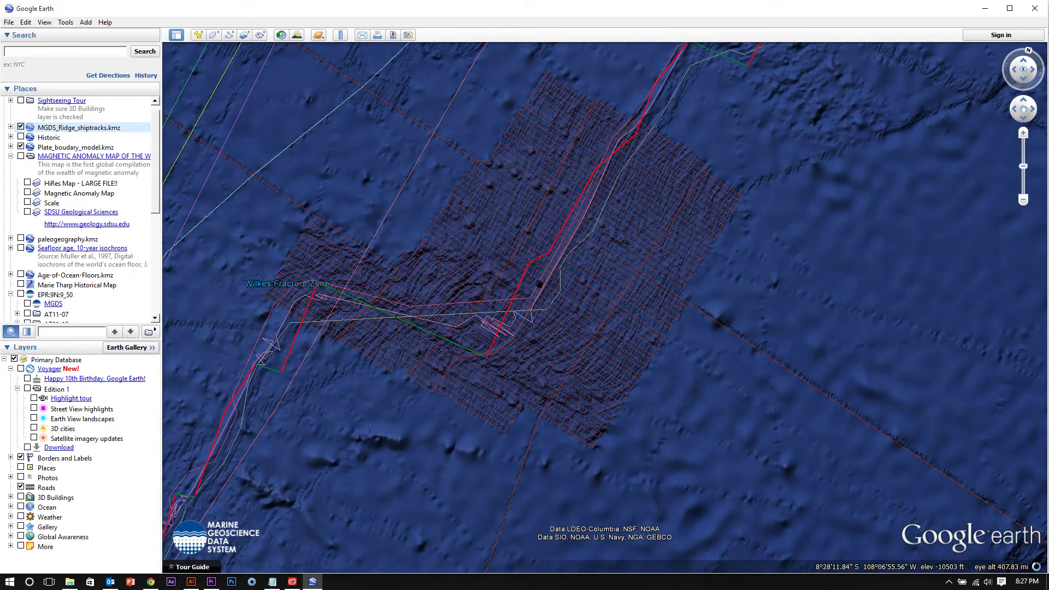
pyautogui.scroll(-5, 557, 293)
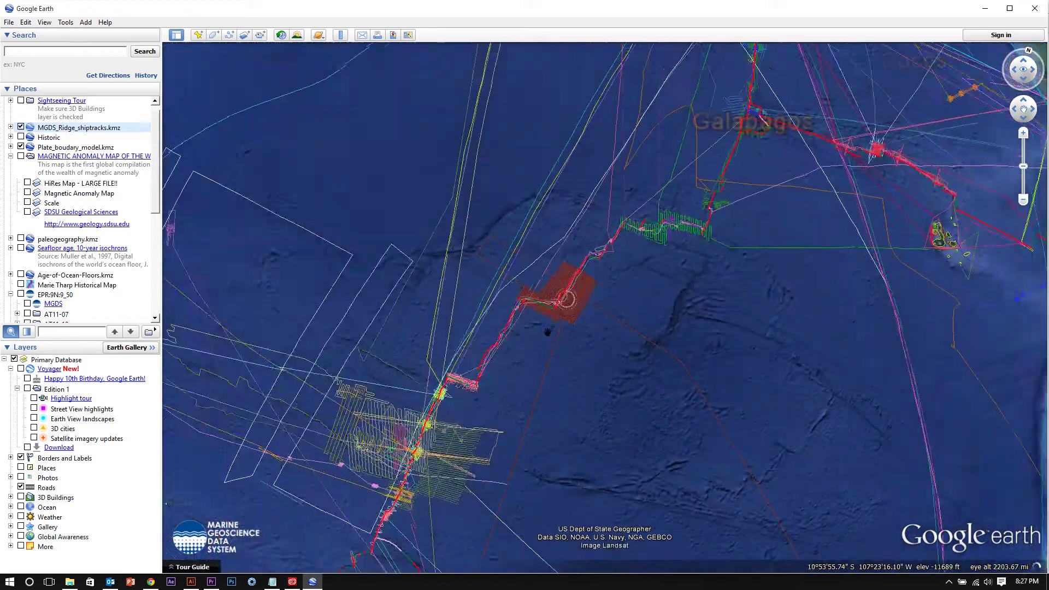
pyautogui.scroll(5, 579, 330)
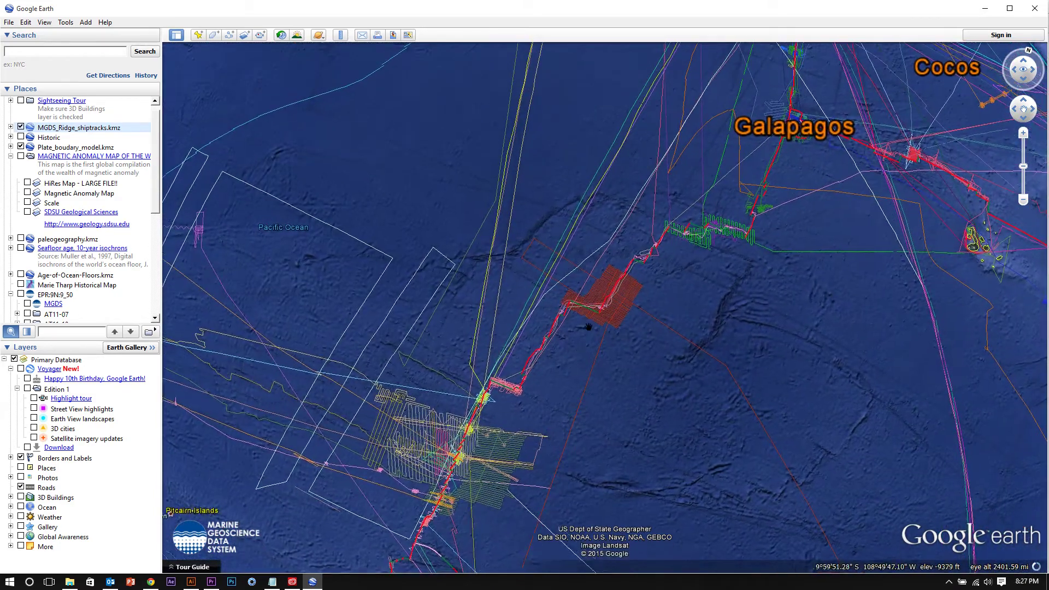
pyautogui.moveTo(576, 309); pyautogui.dragTo(642, 296)
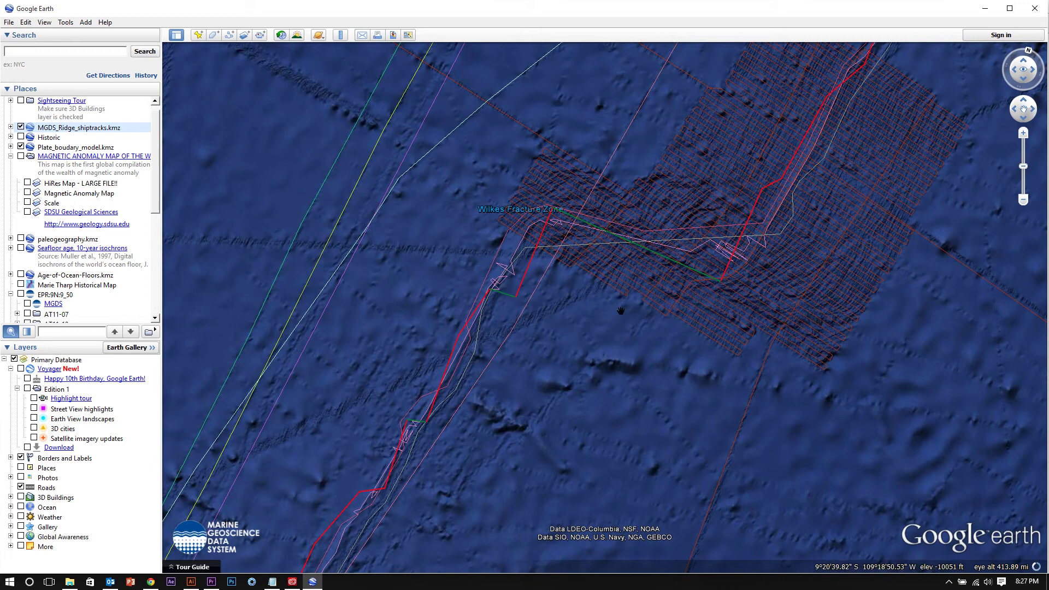
pyautogui.moveTo(590, 330); pyautogui.dragTo(609, 303)
pyautogui.scroll(3, 578, 224)
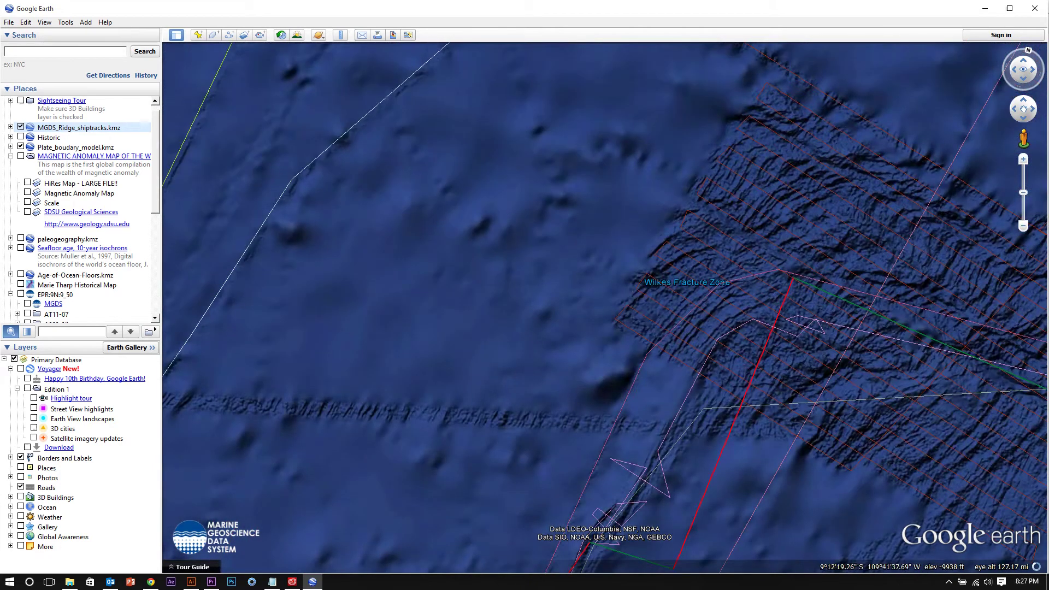
pyautogui.moveTo(529, 358); pyautogui.dragTo(489, 376)
pyautogui.scroll(-2, 740, 315)
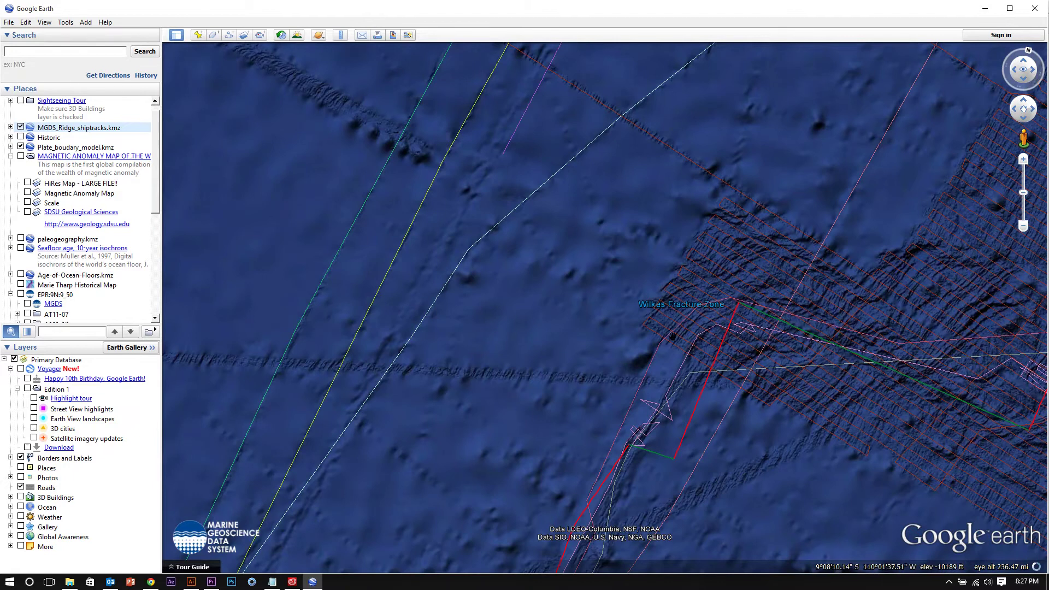
pyautogui.moveTo(582, 325); pyautogui.dragTo(830, 388)
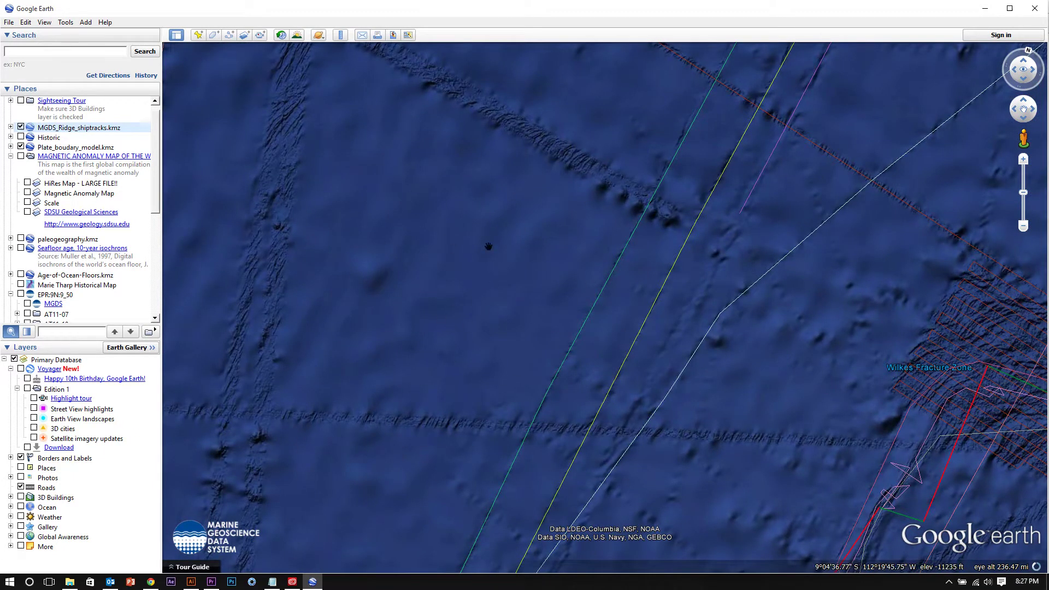
pyautogui.scroll(-3, 743, 405)
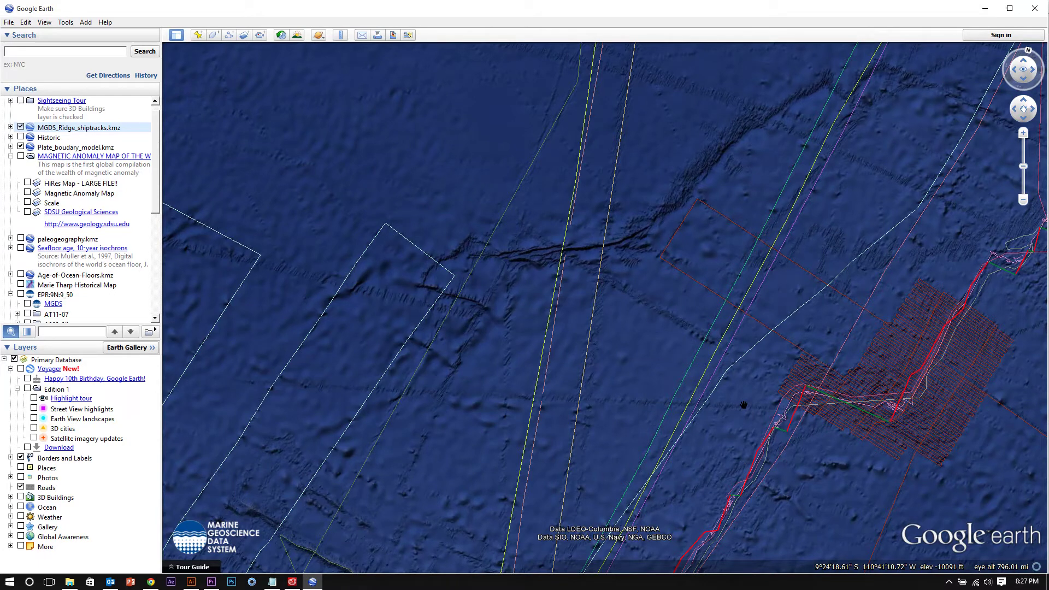
# - Zoom in on the red survey rectangle and adjust its position in the view
pyautogui.moveTo(741, 405); pyautogui.dragTo(549, 427)
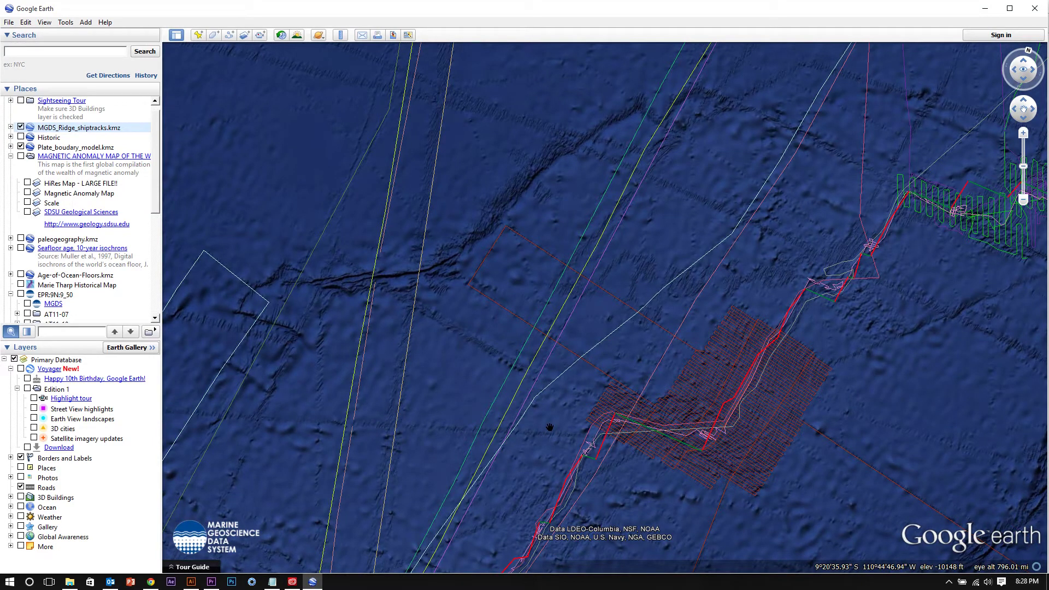
pyautogui.doubleClick(527, 300)
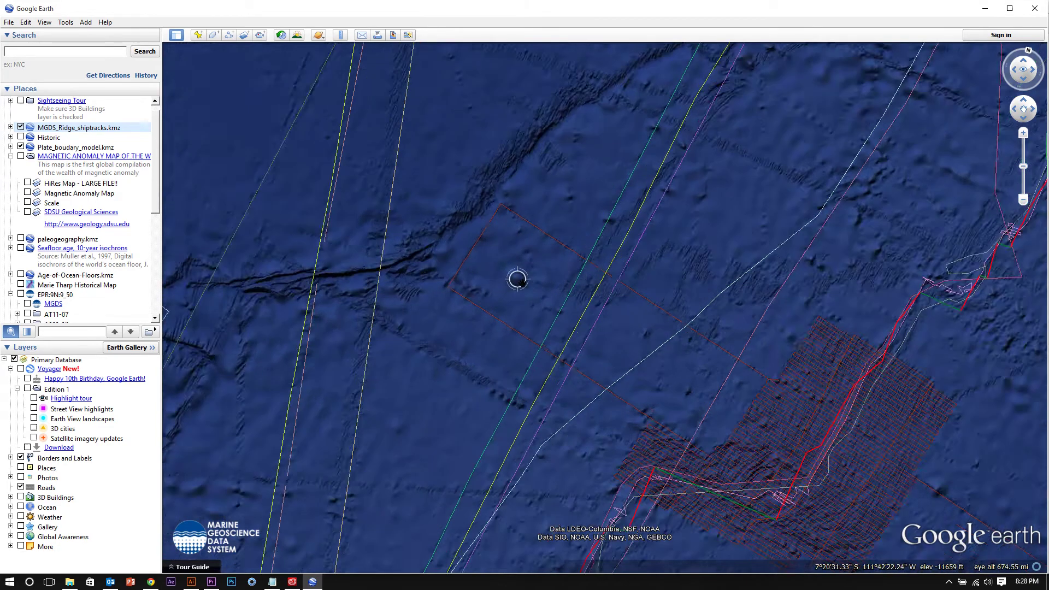
pyautogui.scroll(-2, 541, 309)
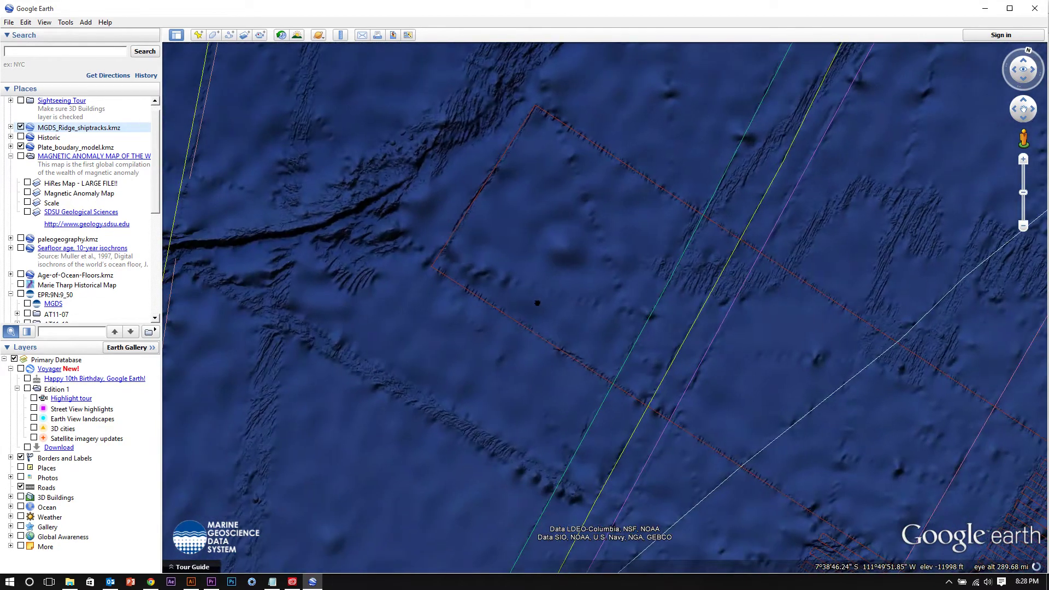
pyautogui.moveTo(479, 387); pyautogui.dragTo(564, 247)
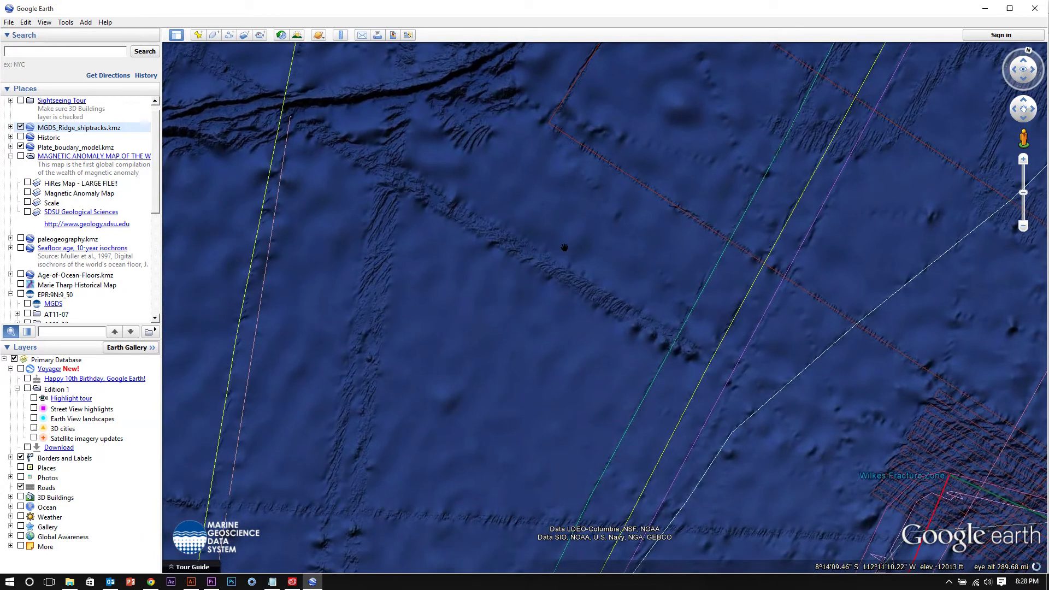
pyautogui.scroll(-3, 527, 245)
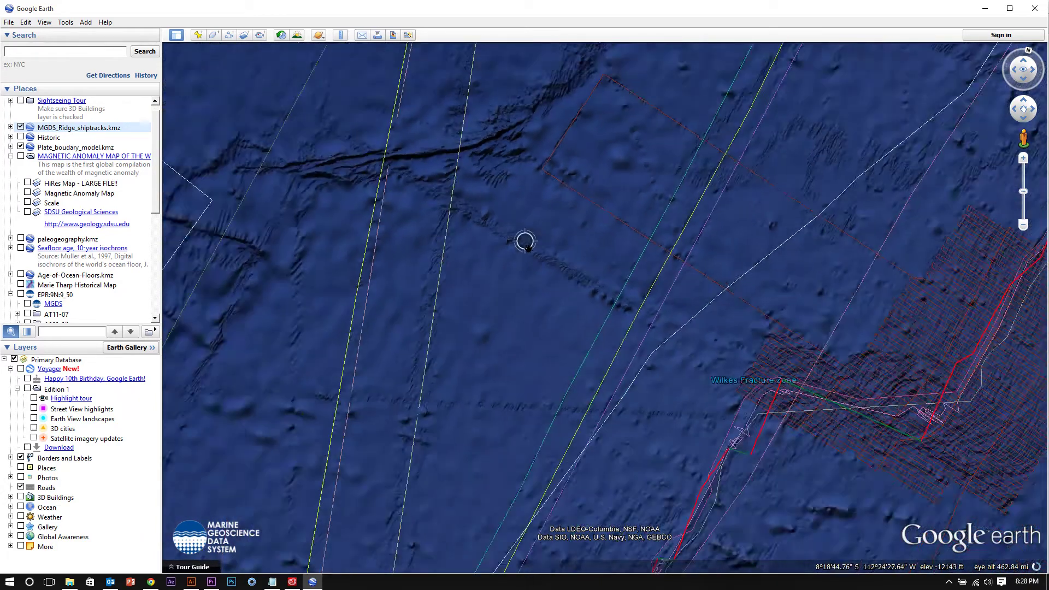
pyautogui.scroll(3, 569, 274)
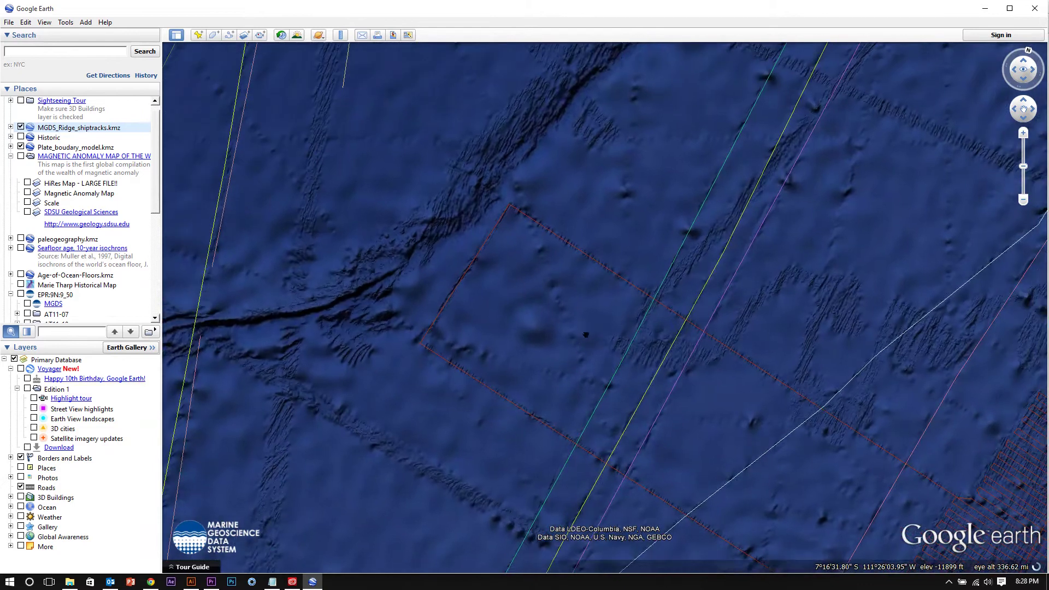
pyautogui.moveTo(750, 371); pyautogui.dragTo(628, 416)
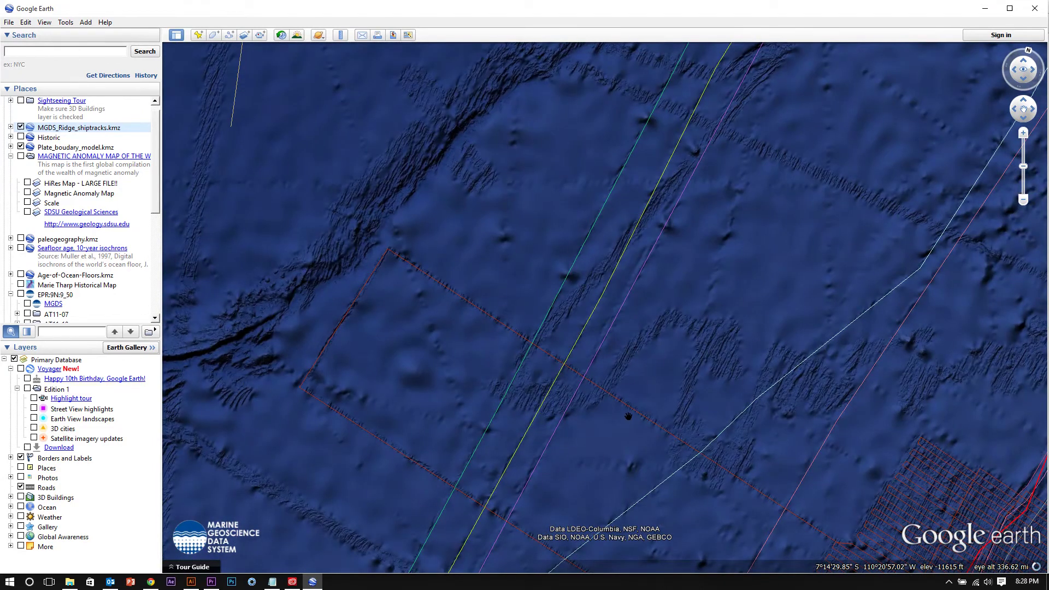
pyautogui.scroll(-3, 630, 383)
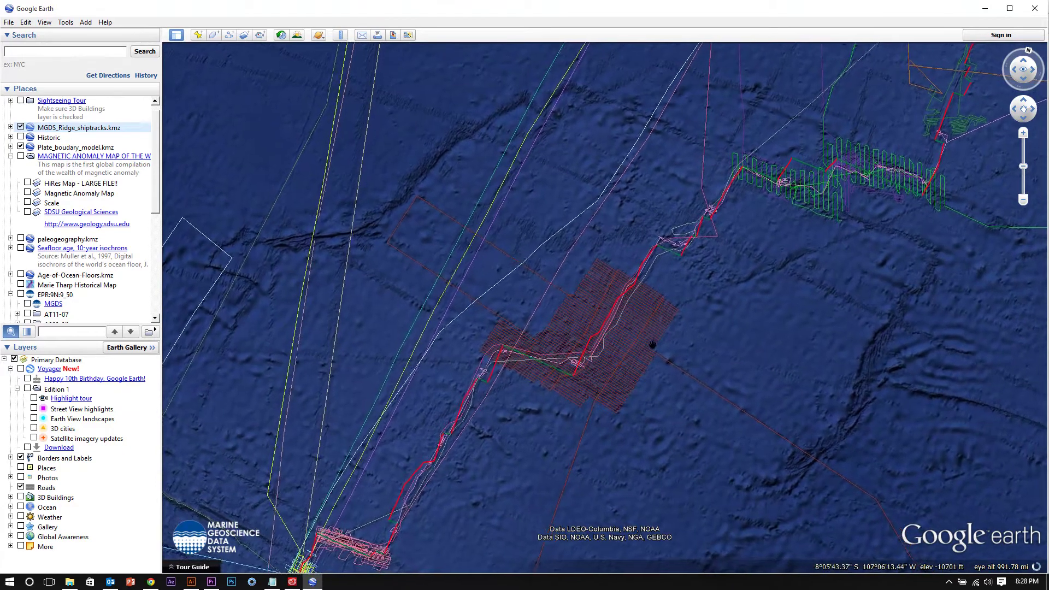
pyautogui.moveTo(650, 338); pyautogui.dragTo(681, 300)
pyautogui.scroll(-5, 566, 278)
# - Rotate out over the Pacific, then close in on the Wilkes Fracture Zone grid's edge
pyautogui.moveTo(527, 202); pyautogui.dragTo(714, 323)
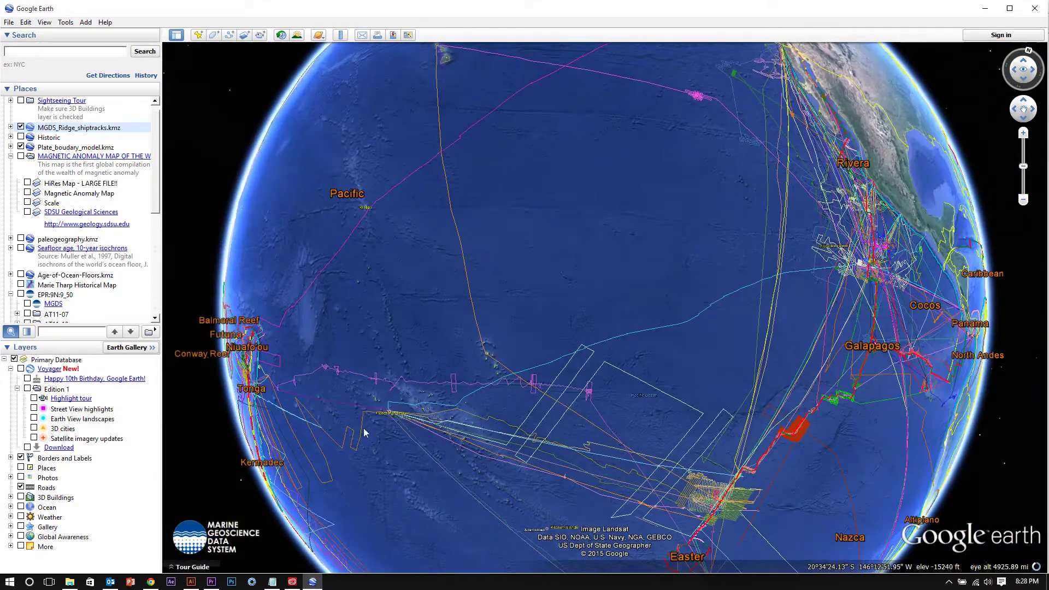
pyautogui.scroll(5, 662, 366)
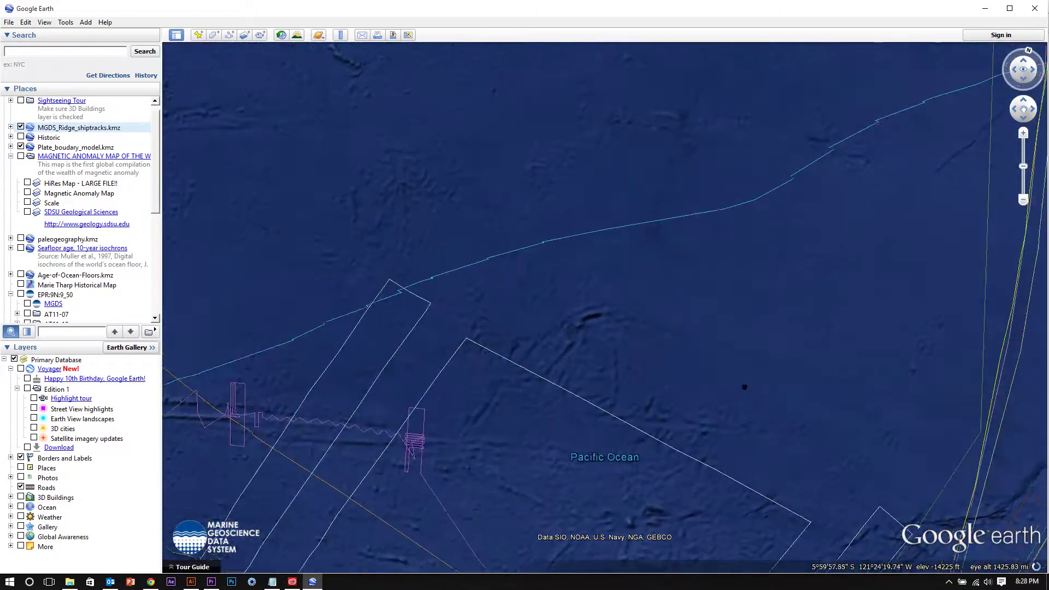
pyautogui.scroll(3, 689, 265)
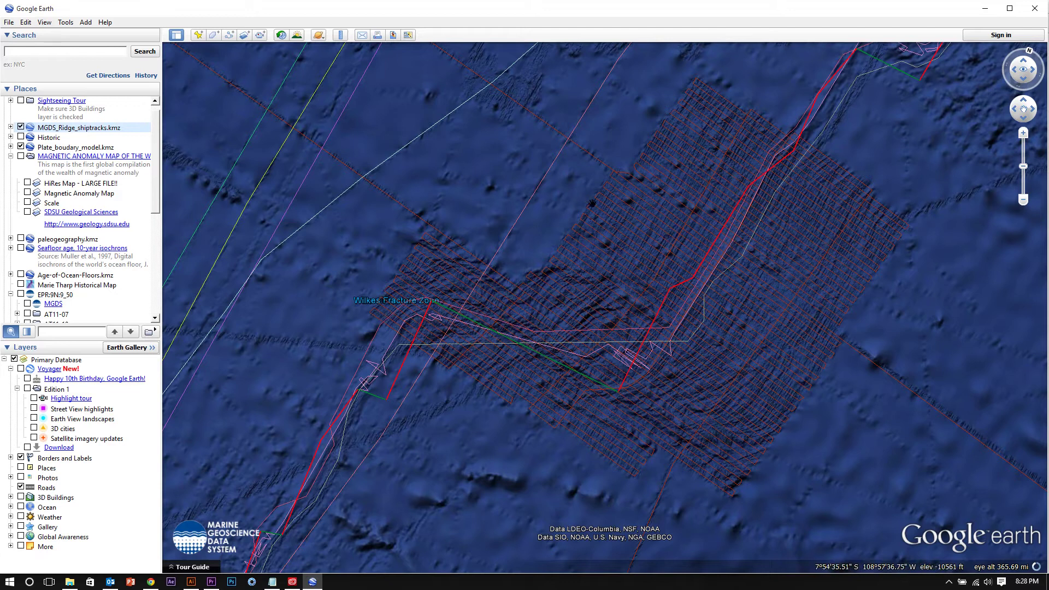
pyautogui.moveTo(331, 200); pyautogui.dragTo(500, 290)
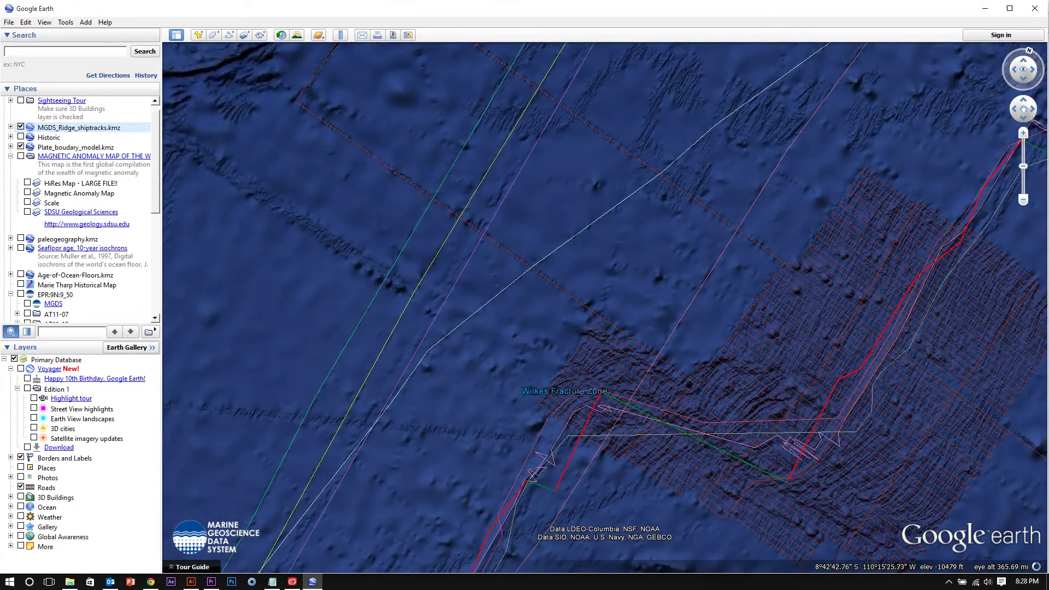
pyautogui.moveTo(879, 424); pyautogui.dragTo(580, 300)
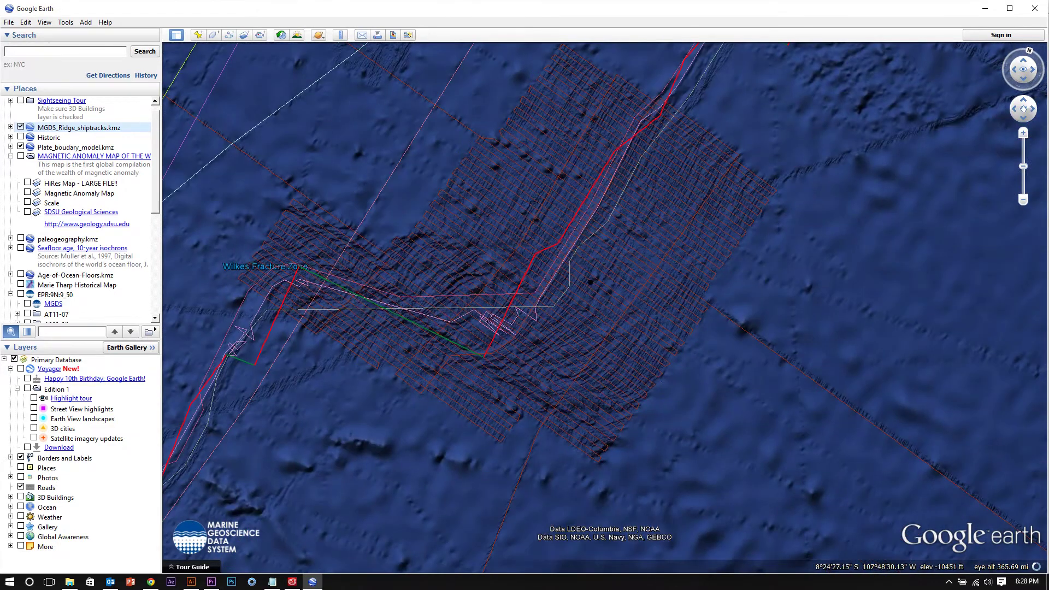
pyautogui.scroll(3, 659, 302)
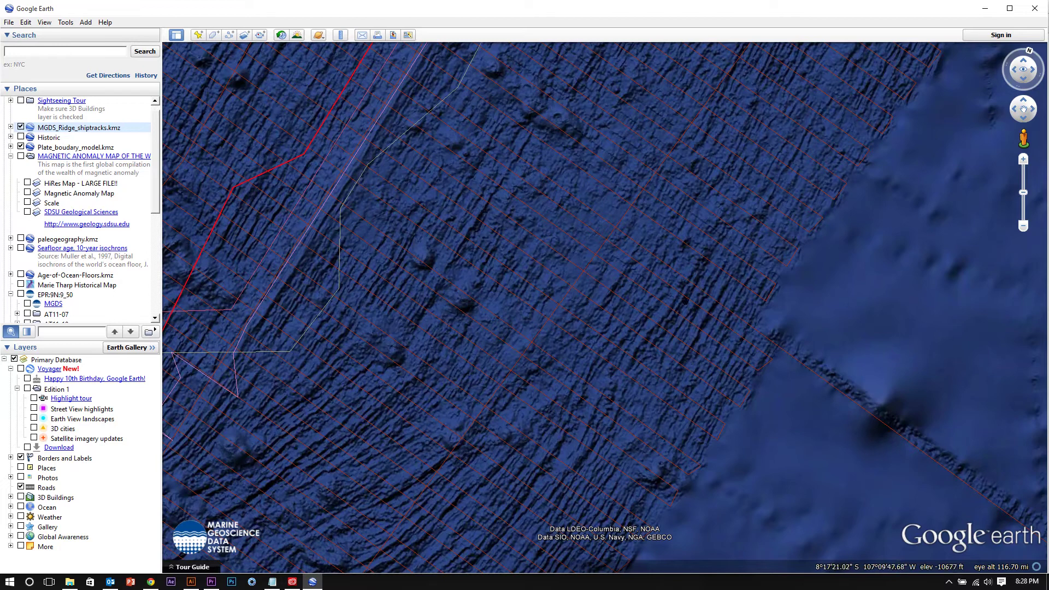
pyautogui.scroll(-1, 682, 297)
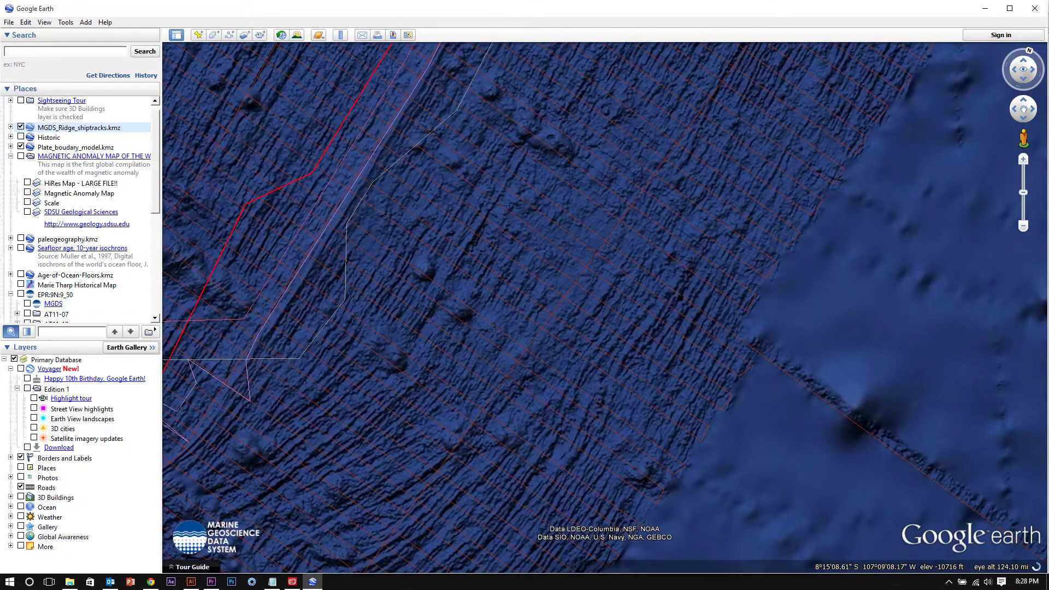
# - Open a ship track's EW9105 expedition balloon and list its three MGDS data sets
pyautogui.click(20, 128)
pyautogui.click(21, 128)
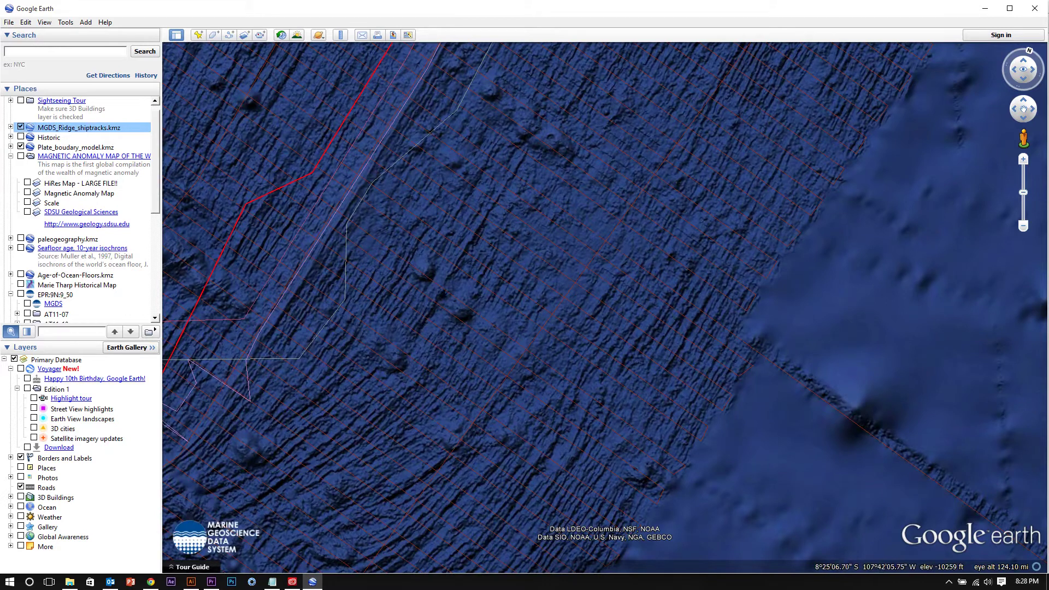
pyautogui.click(440, 288)
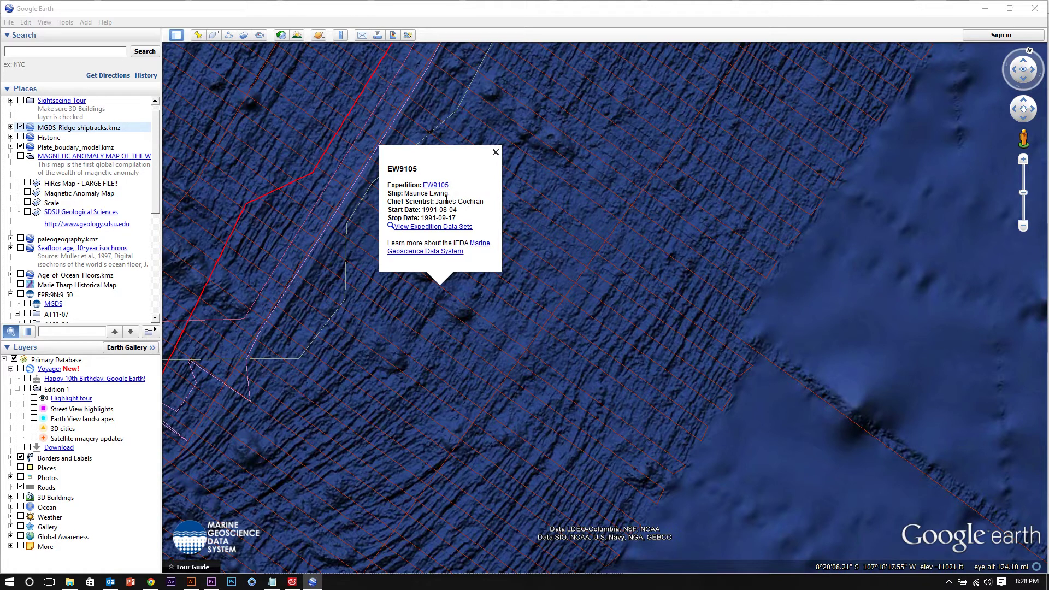
pyautogui.click(429, 227)
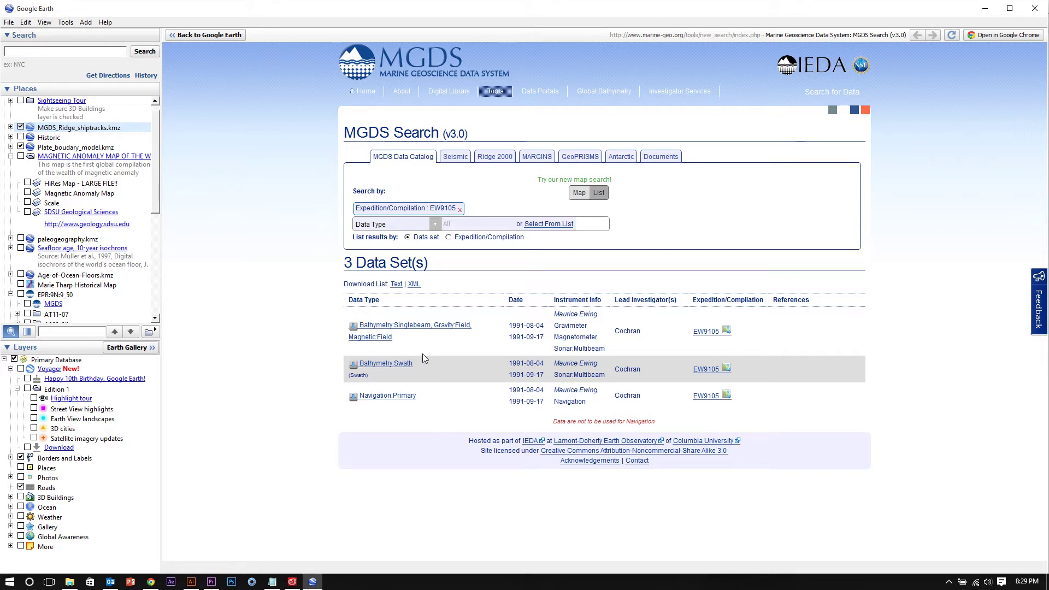
# - Read the EW9105 Bathymetry:Singlebeam data set page, then return to the Google Earth globe
pyautogui.click(410, 328)
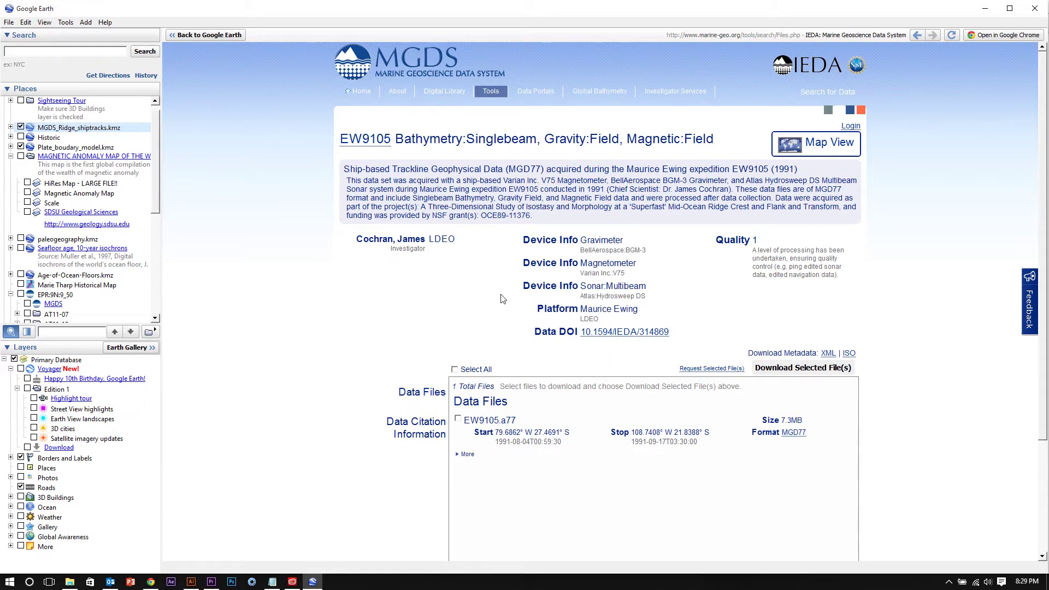
pyautogui.scroll(-1, 582, 421)
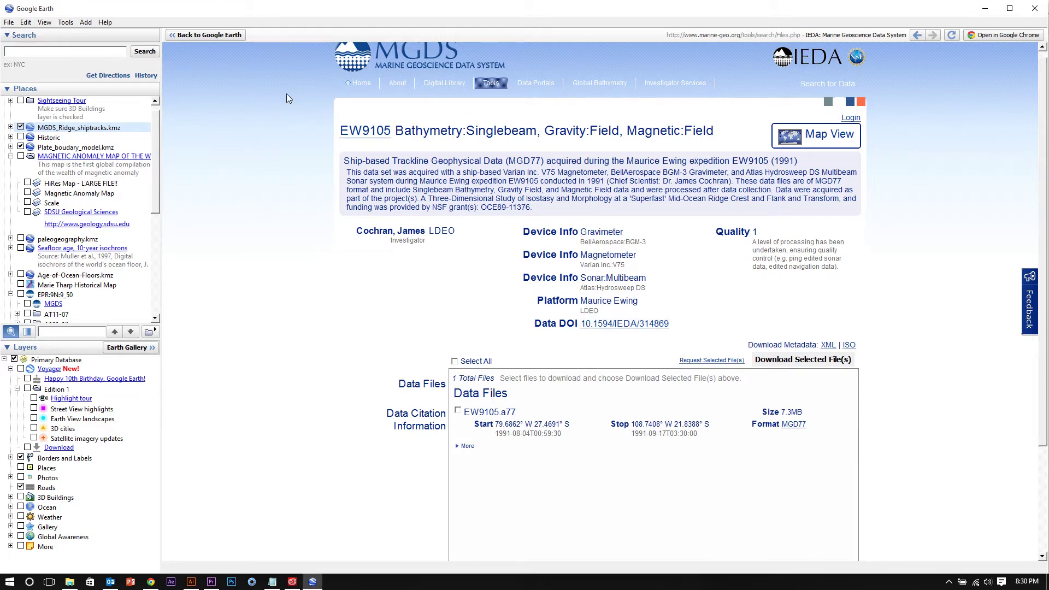
pyautogui.click(235, 38)
# - Zoom out and pan the view toward Easter Island
pyautogui.scroll(-5, 659, 336)
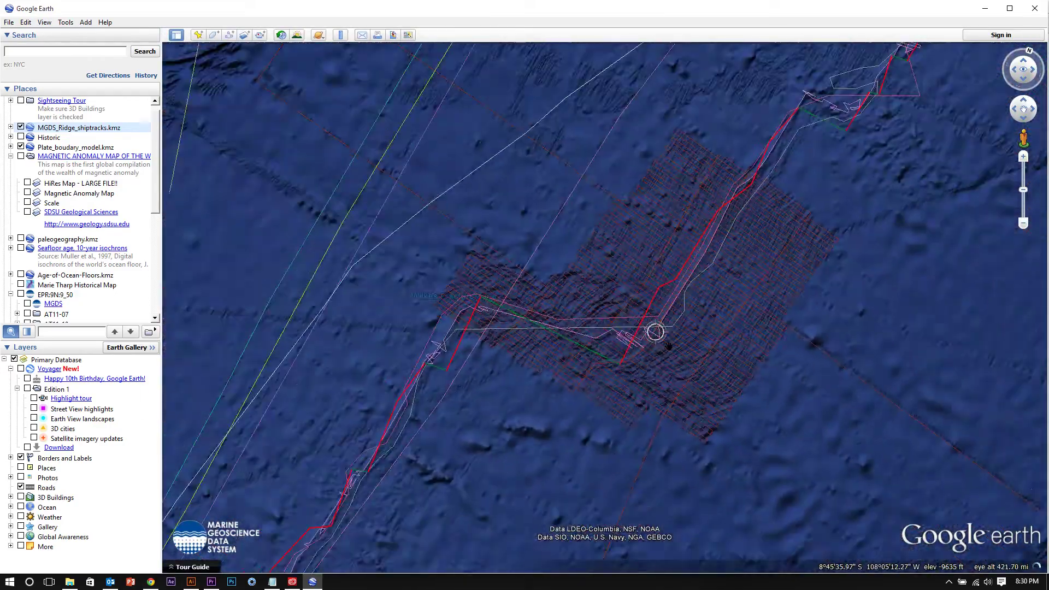
pyautogui.moveTo(488, 406); pyautogui.dragTo(548, 230)
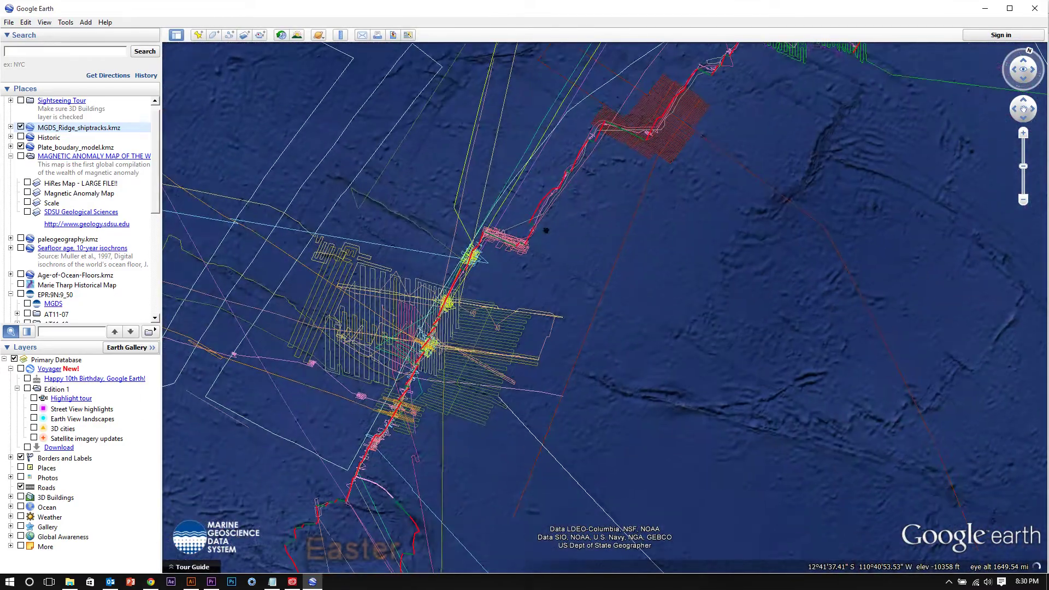
pyautogui.moveTo(555, 507); pyautogui.dragTo(585, 412)
pyautogui.scroll(-3, 540, 314)
pyautogui.scroll(6, 538, 313)
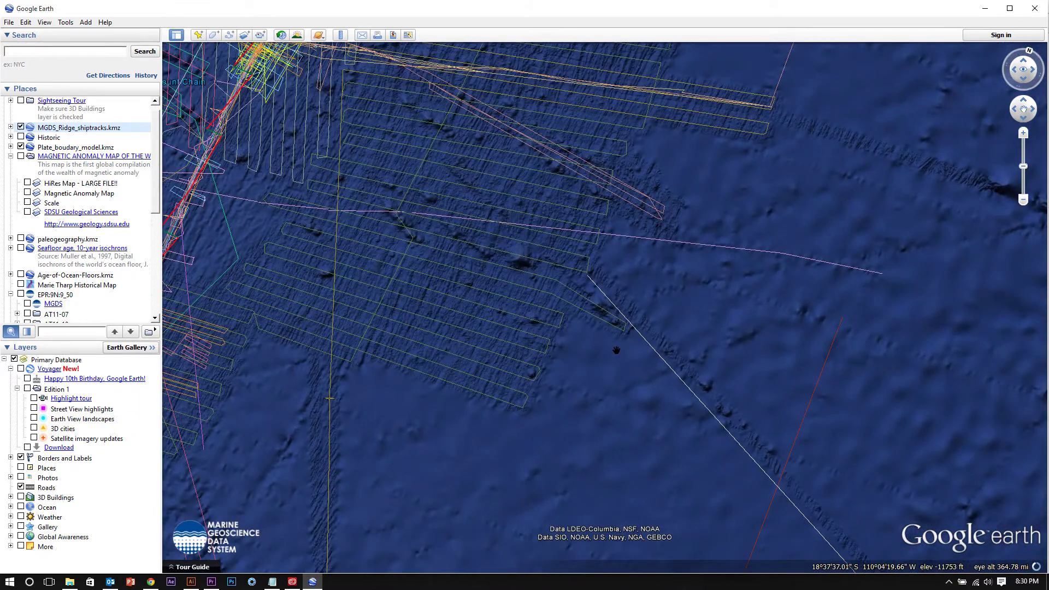
pyautogui.scroll(-4, 513, 312)
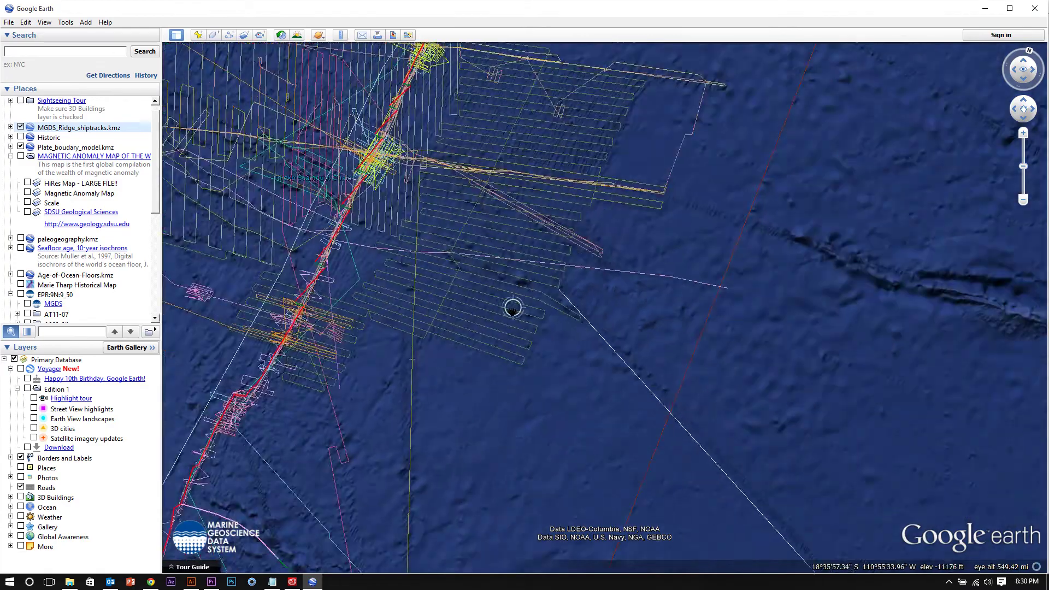
# - Zoom in on the red survey grid's relief near Galapagos and scroll Places to AT11-20
pyautogui.moveTo(584, 279); pyautogui.dragTo(609, 398)
pyautogui.moveTo(679, 147); pyautogui.dragTo(590, 374)
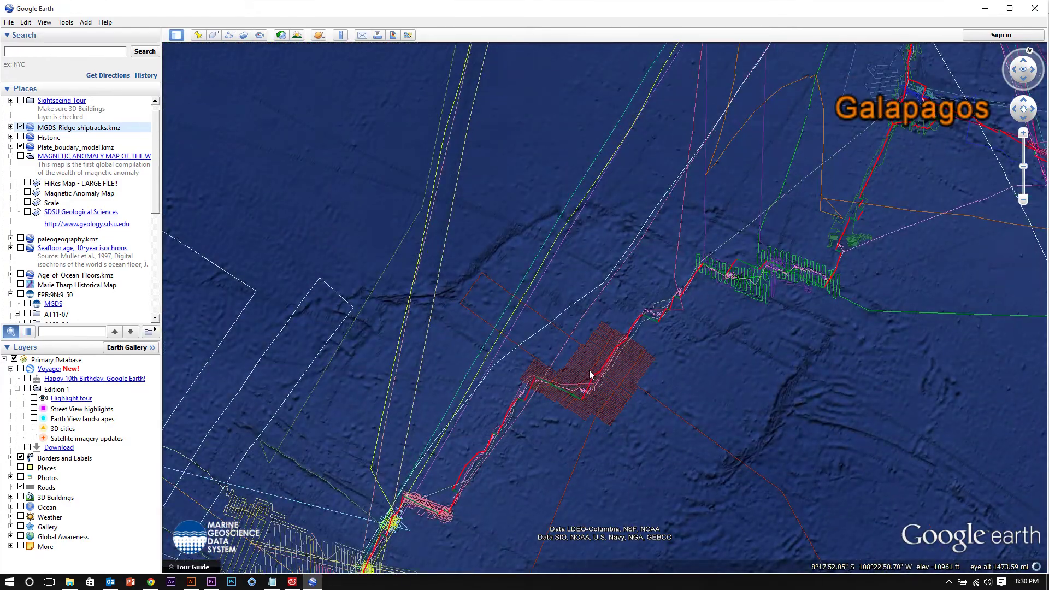
pyautogui.scroll(6, 585, 358)
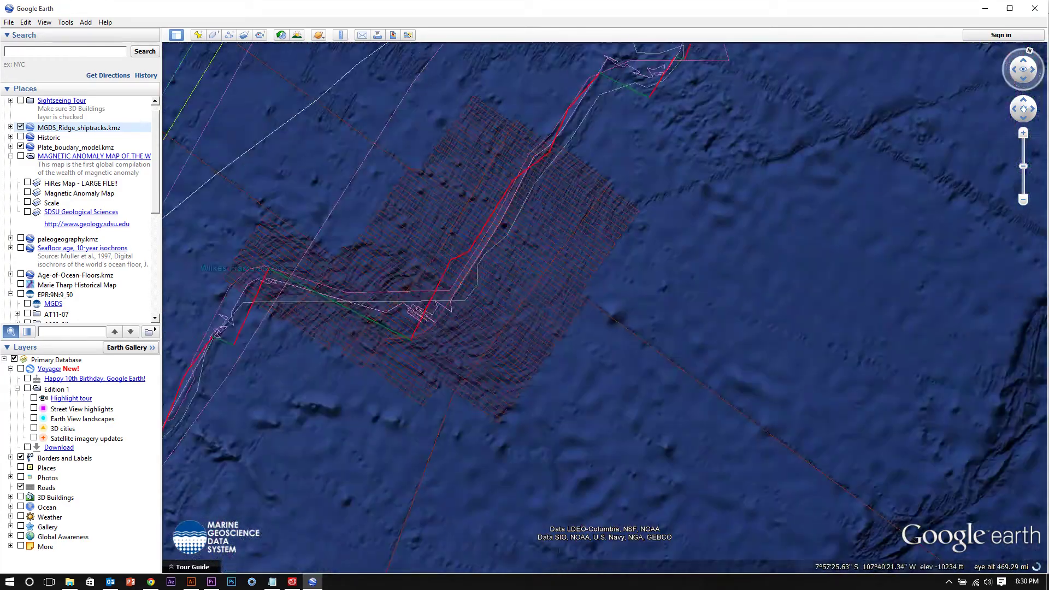
pyautogui.scroll(3, 543, 217)
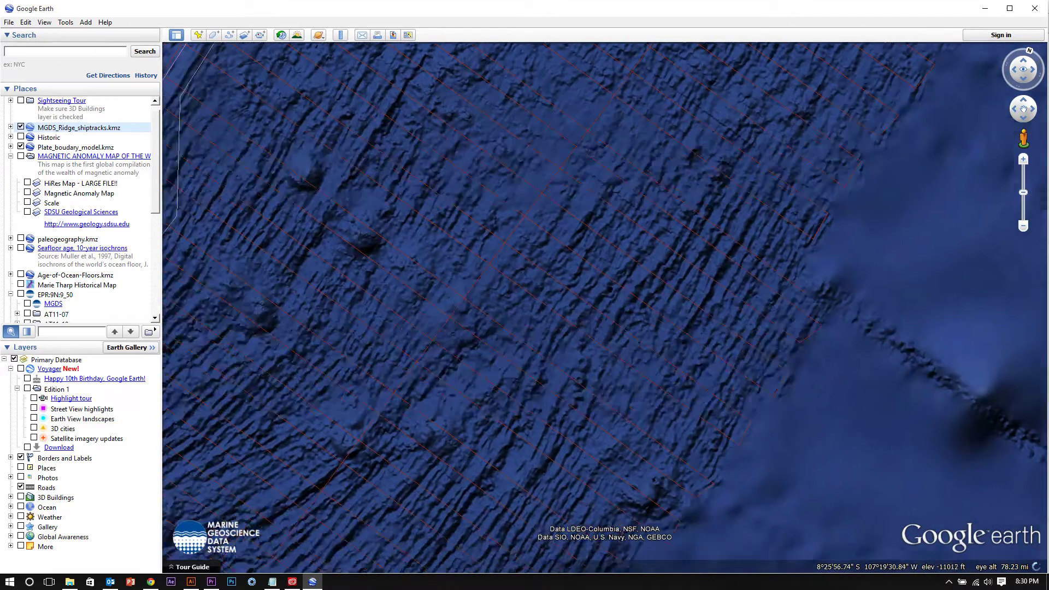
pyautogui.moveTo(562, 295); pyautogui.dragTo(630, 288)
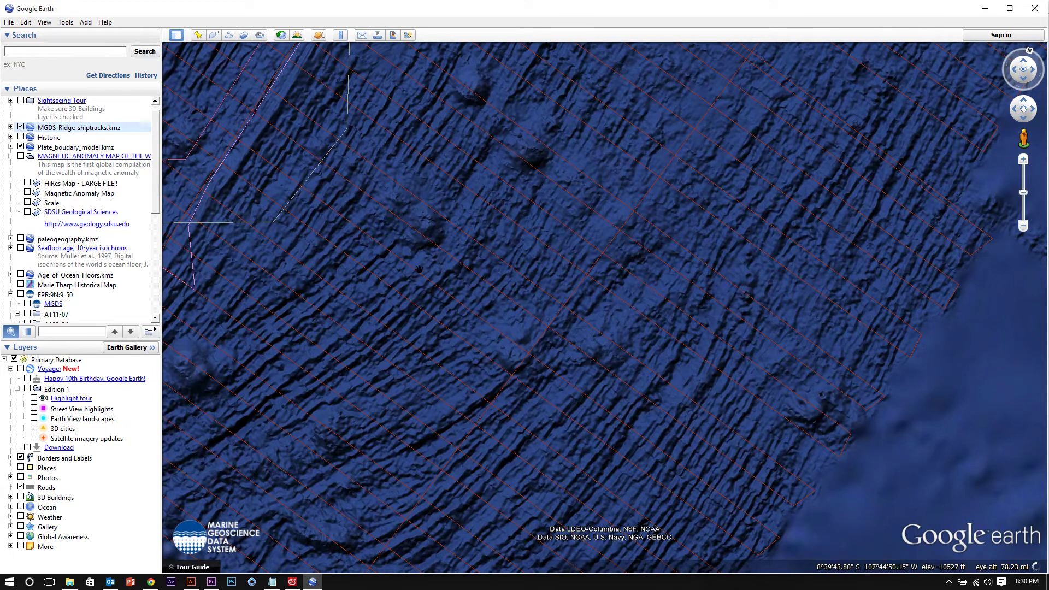
pyautogui.scroll(-5, 614, 292)
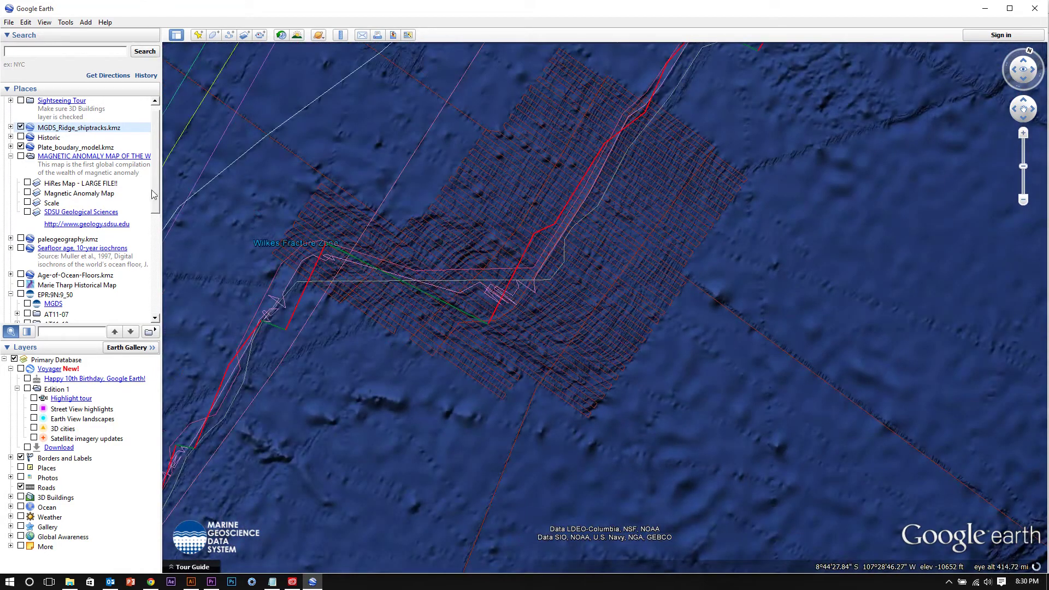
pyautogui.moveTo(156, 195); pyautogui.dragTo(154, 226)
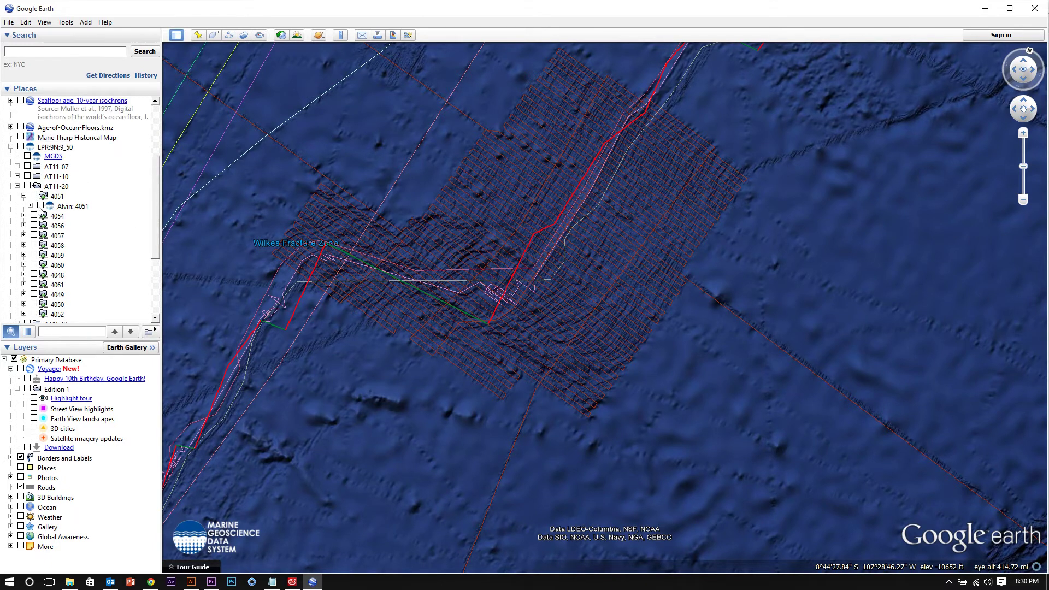
# - Turn on the AT11-20 dives and fly to Alvin dive 4051
pyautogui.click(28, 185)
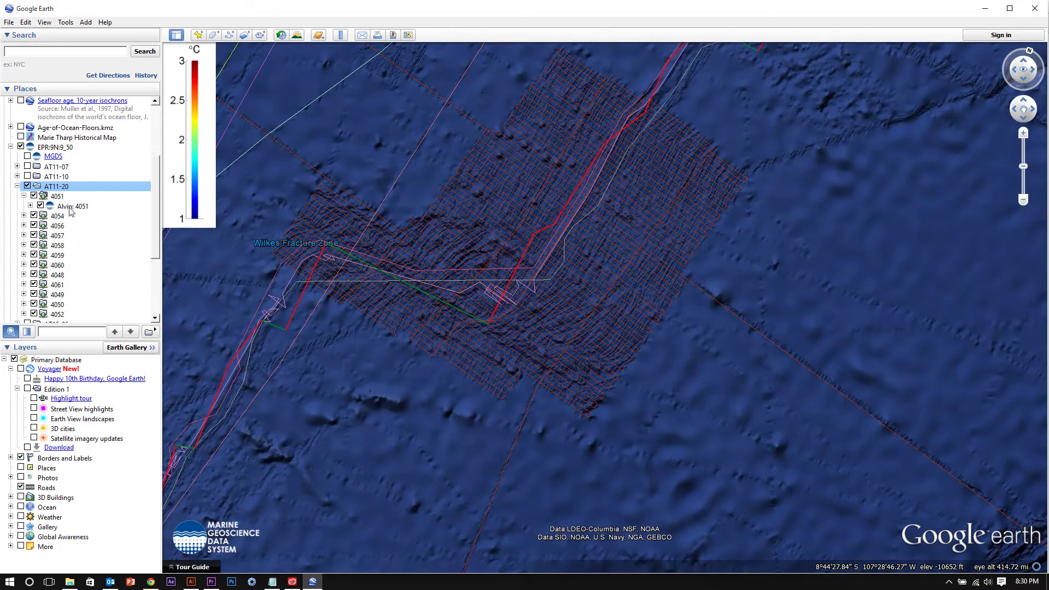
pyautogui.click(71, 207)
pyautogui.doubleClick(71, 207)
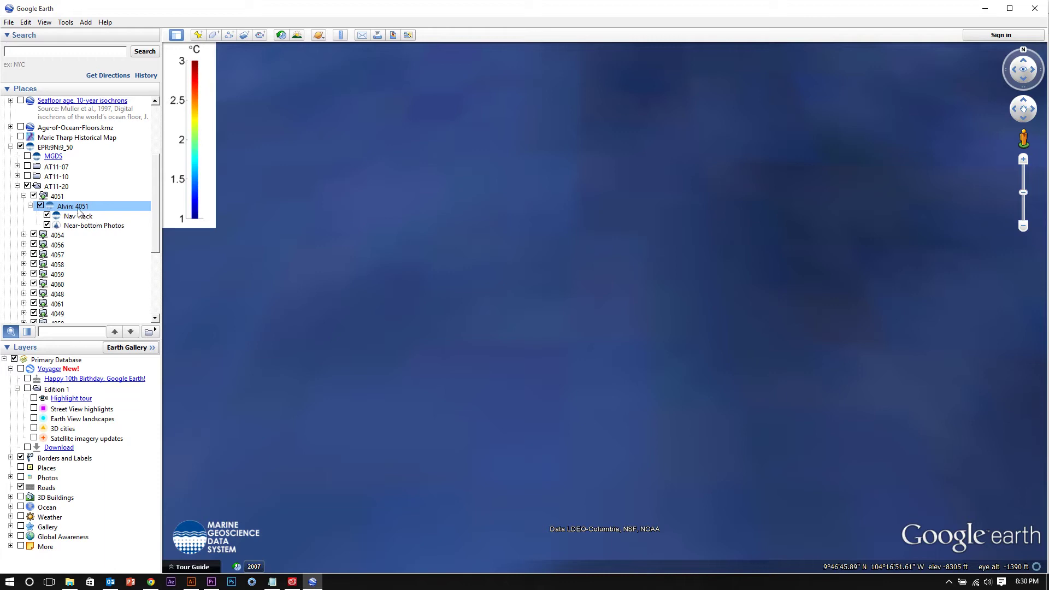
pyautogui.scroll(-10, 606, 343)
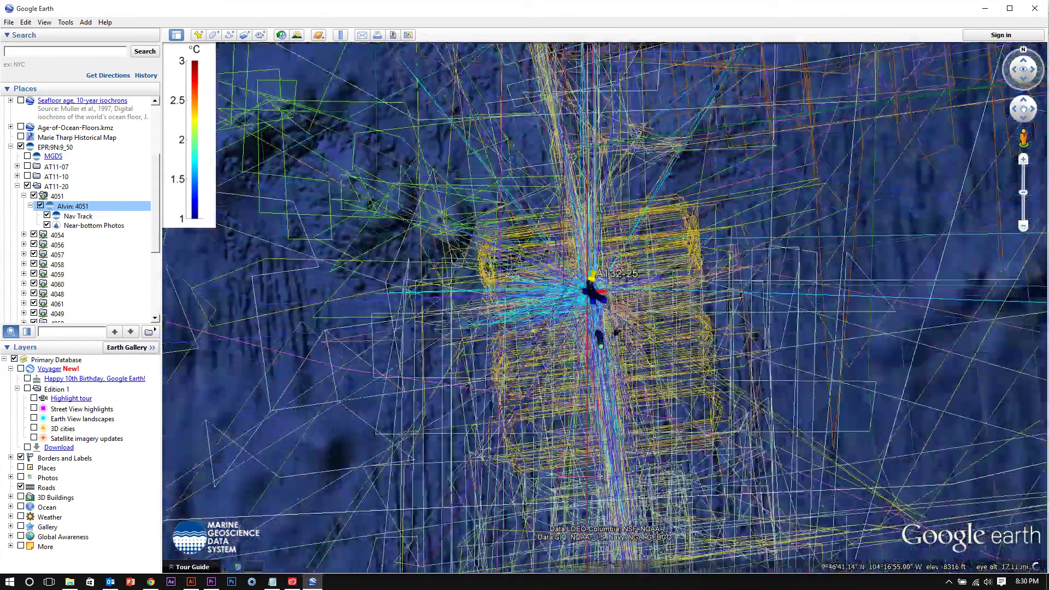
pyautogui.scroll(5, 608, 334)
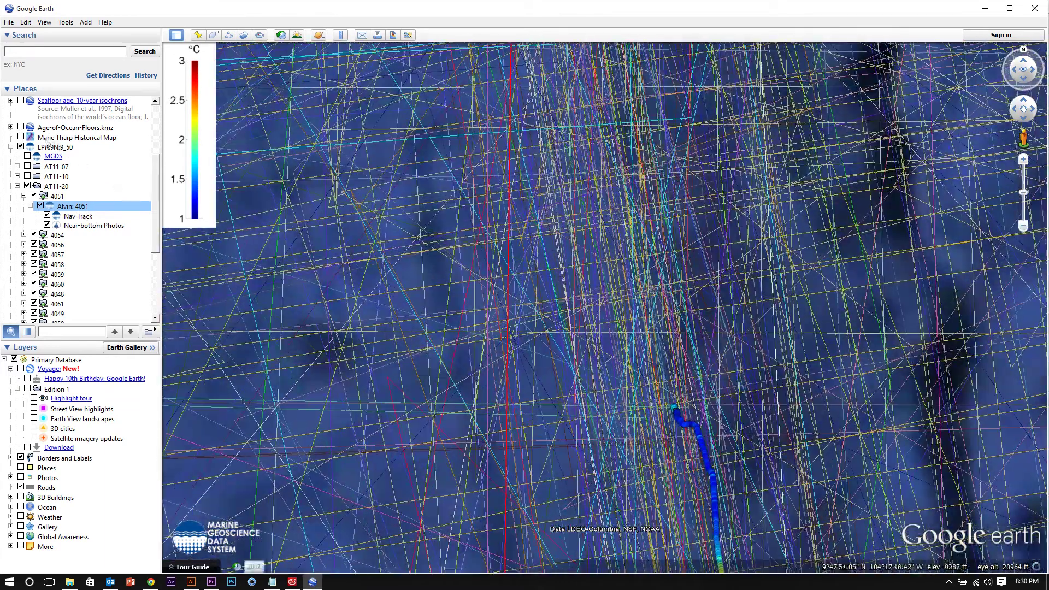
pyautogui.moveTo(156, 179); pyautogui.dragTo(155, 121)
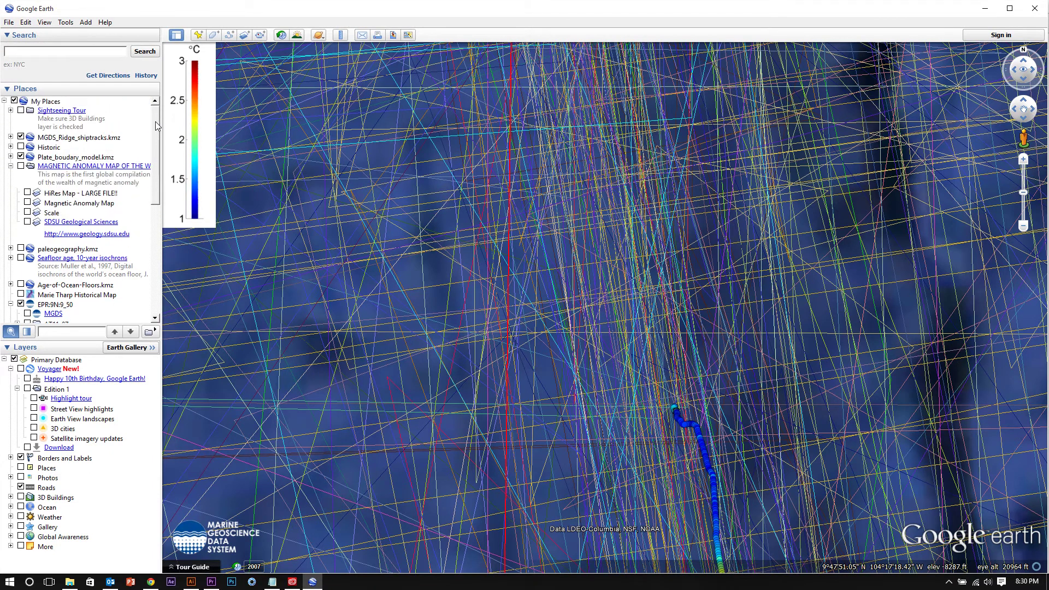
# - Hide MGDS_Ridge_shiptracks.kmz and zoom in on the 4051 temperature-coloured track
pyautogui.click(21, 136)
pyautogui.moveTo(615, 475); pyautogui.dragTo(510, 222)
pyautogui.scroll(1, 577, 249)
pyautogui.scroll(3, 578, 250)
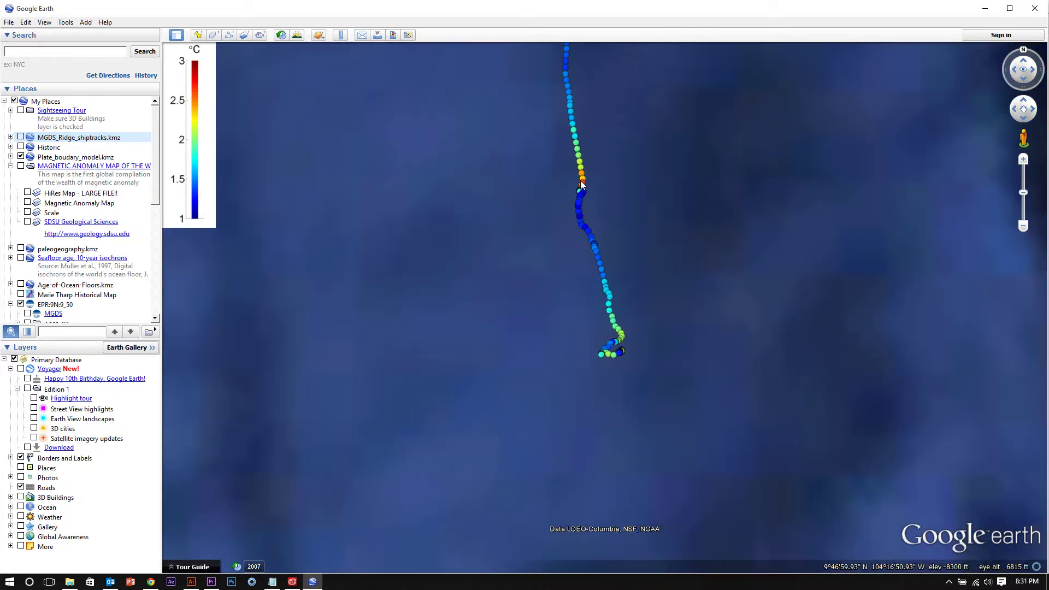
# - Open a dive 4051 track point's near-bottom seafloor photo full size, then return to the map
pyautogui.click(582, 187)
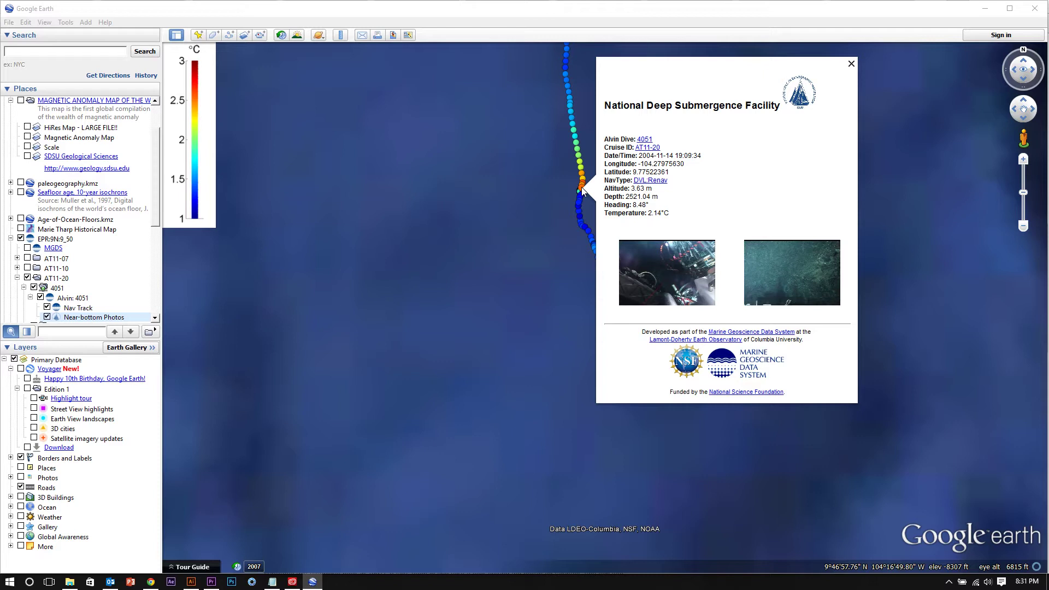
pyautogui.click(795, 272)
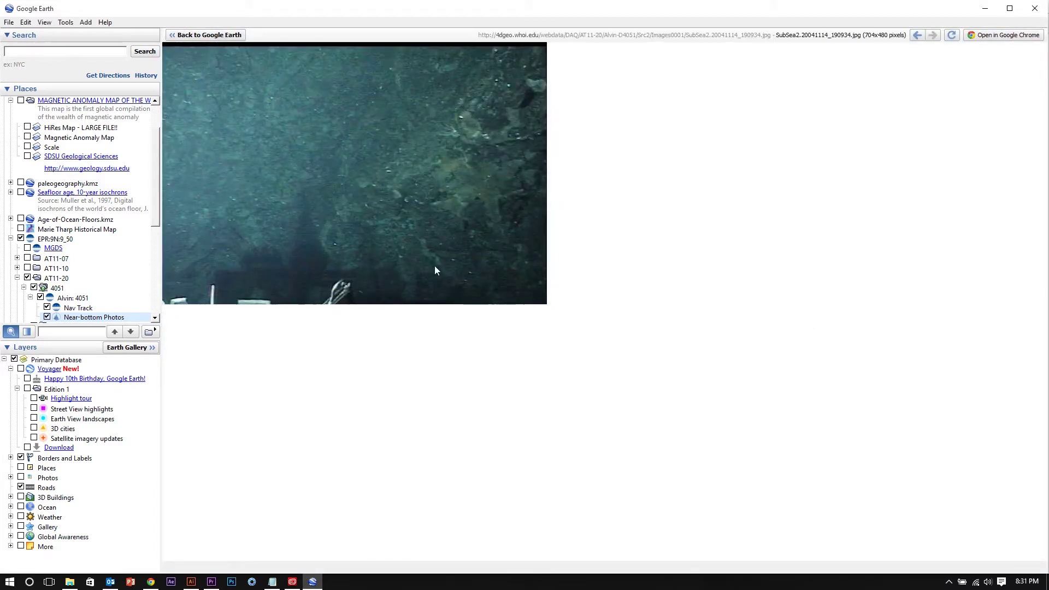
pyautogui.click(206, 35)
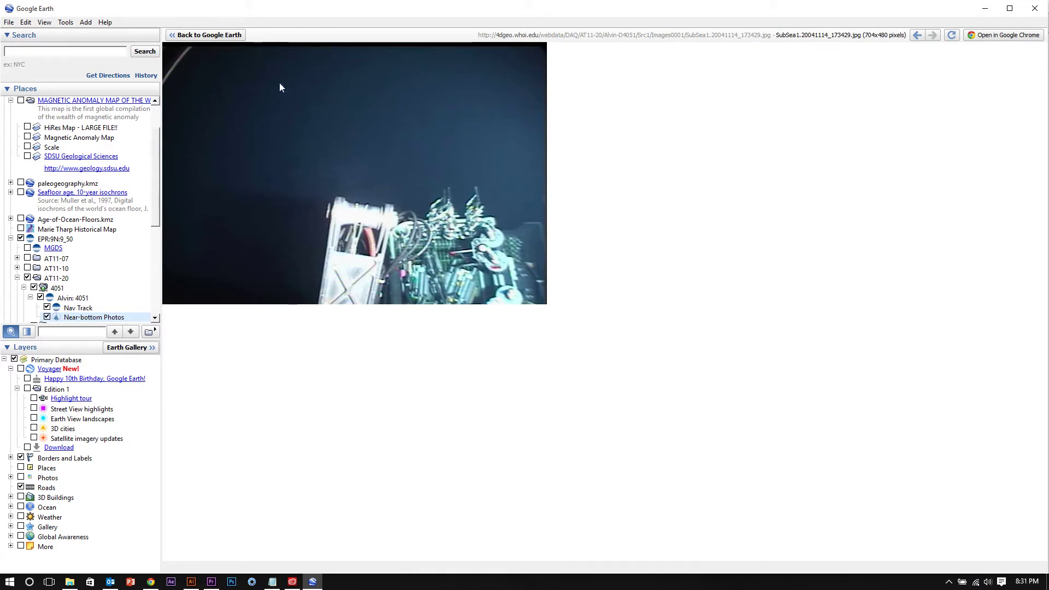
pyautogui.click(206, 34)
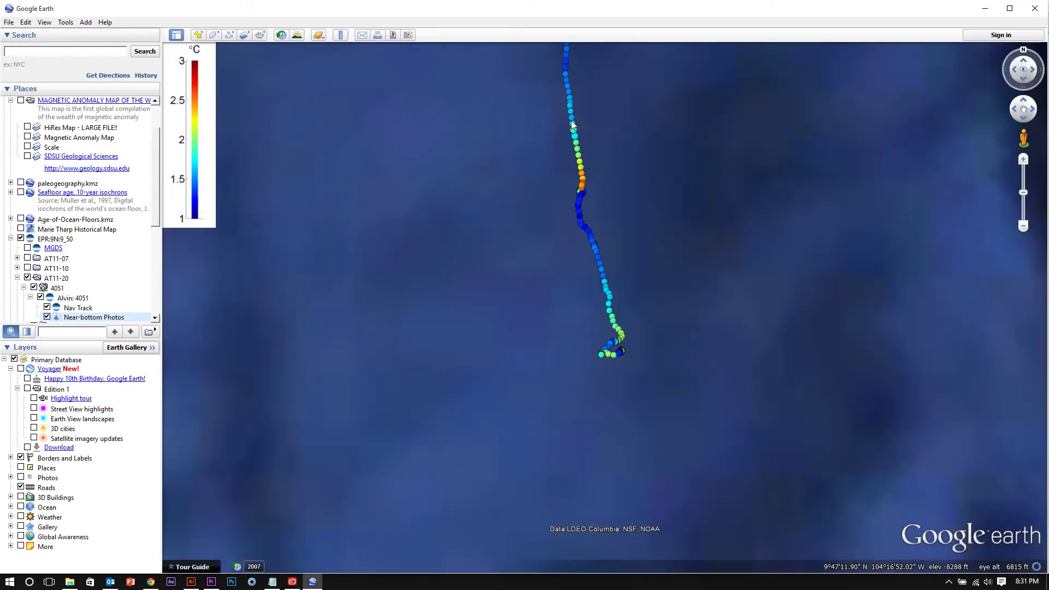
# - View full-size seafloor photos for two more track points, near the top and middle
pyautogui.click(573, 120)
pyautogui.click(637, 347)
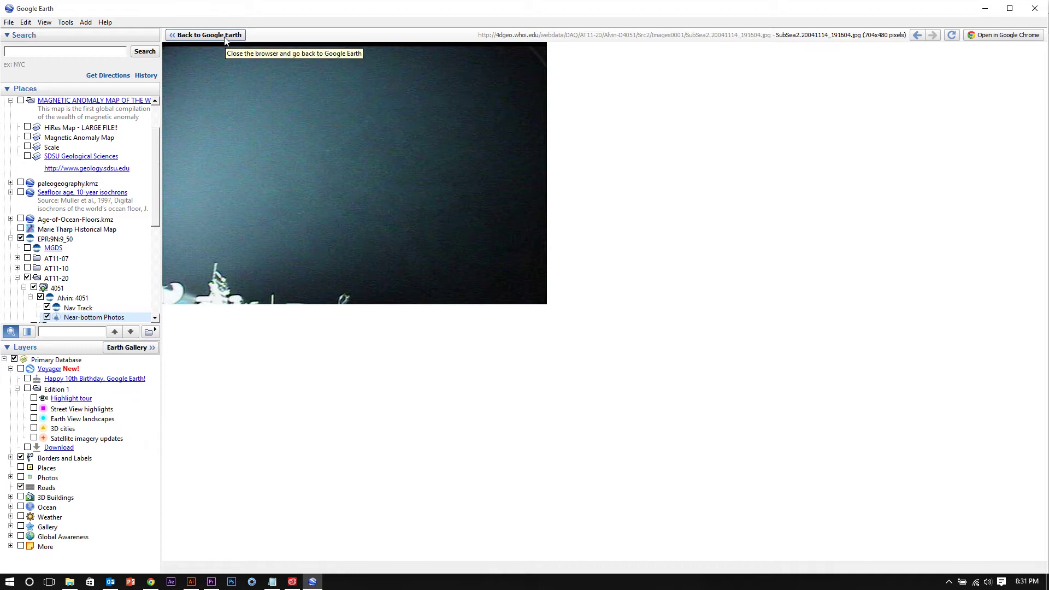
pyautogui.click(225, 37)
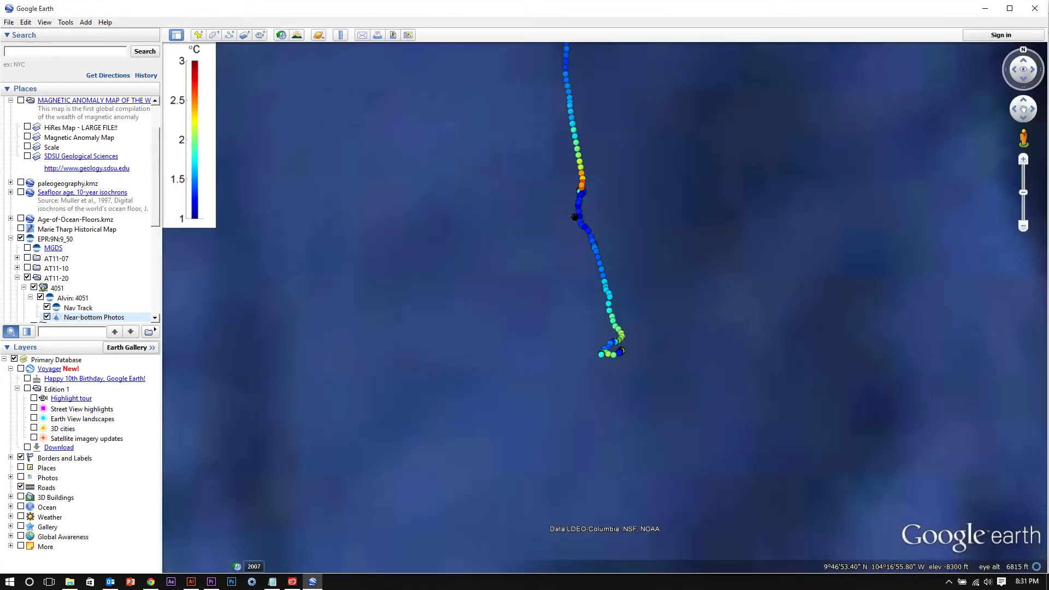
pyautogui.click(584, 186)
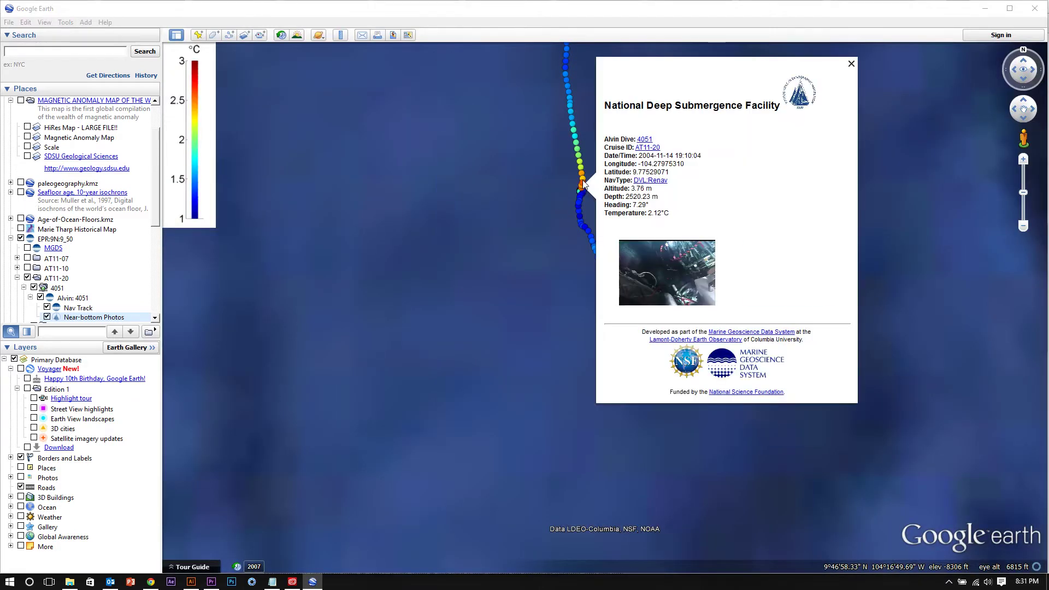
pyautogui.click(787, 278)
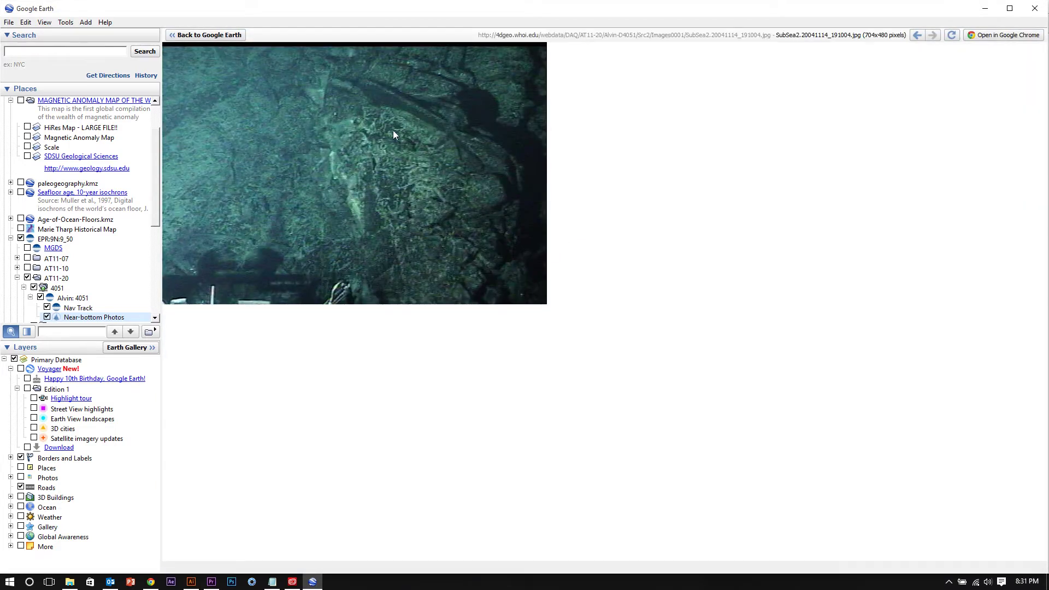
pyautogui.click(217, 37)
# - Zoom out past the Siqueiros Fracture Zone, hide EPR:9N9_50, and show the Cocos and Galapagos plates
pyautogui.scroll(-5, 463, 267)
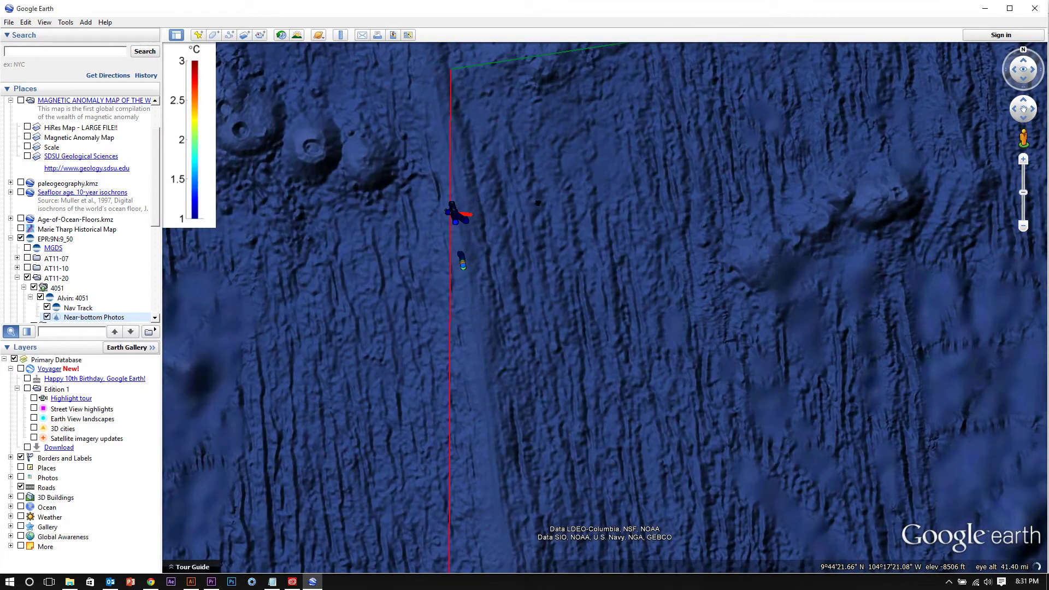
pyautogui.scroll(-3, 526, 188)
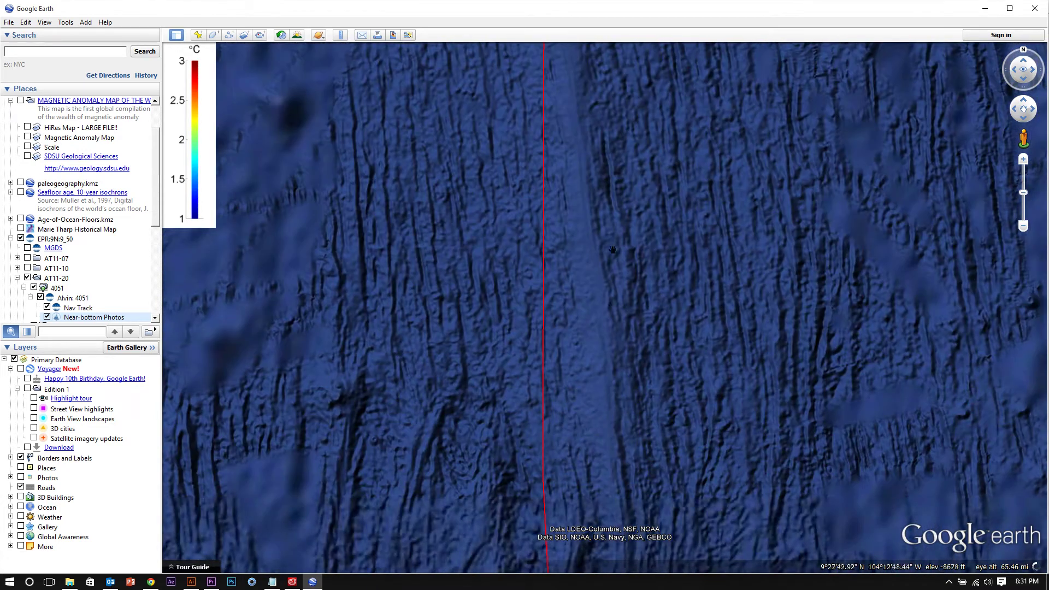
pyautogui.scroll(-4, 606, 244)
pyautogui.moveTo(601, 367); pyautogui.dragTo(478, 262)
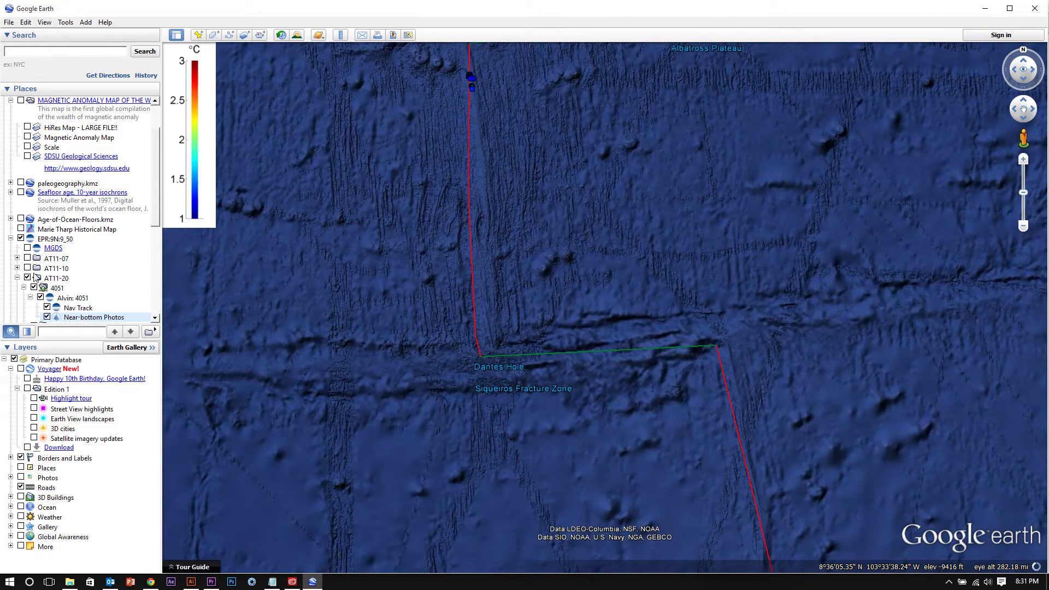
pyautogui.click(21, 239)
pyautogui.moveTo(674, 387); pyautogui.dragTo(628, 227)
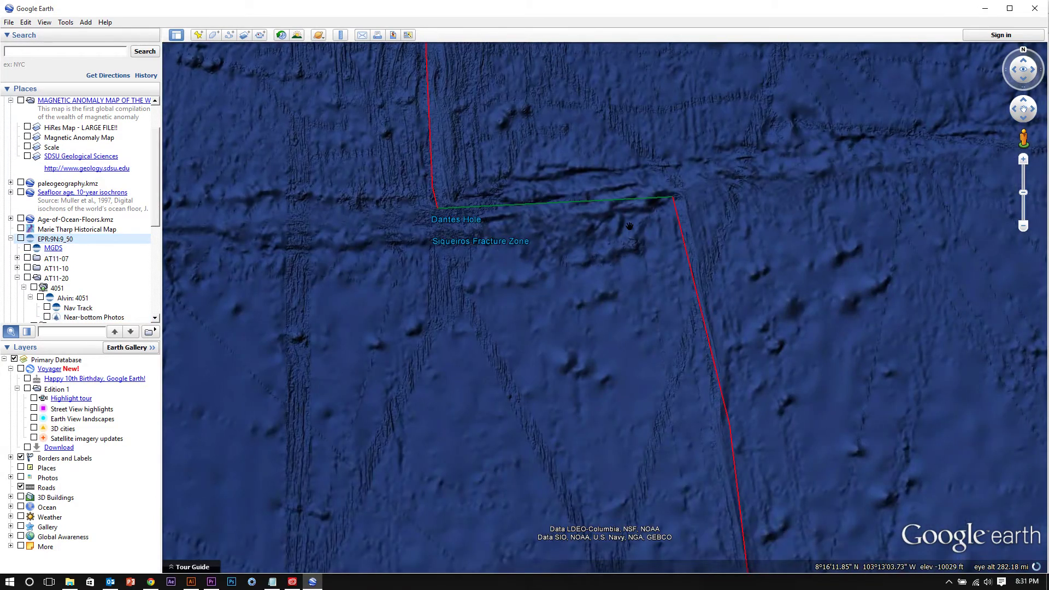
pyautogui.scroll(-5, 630, 226)
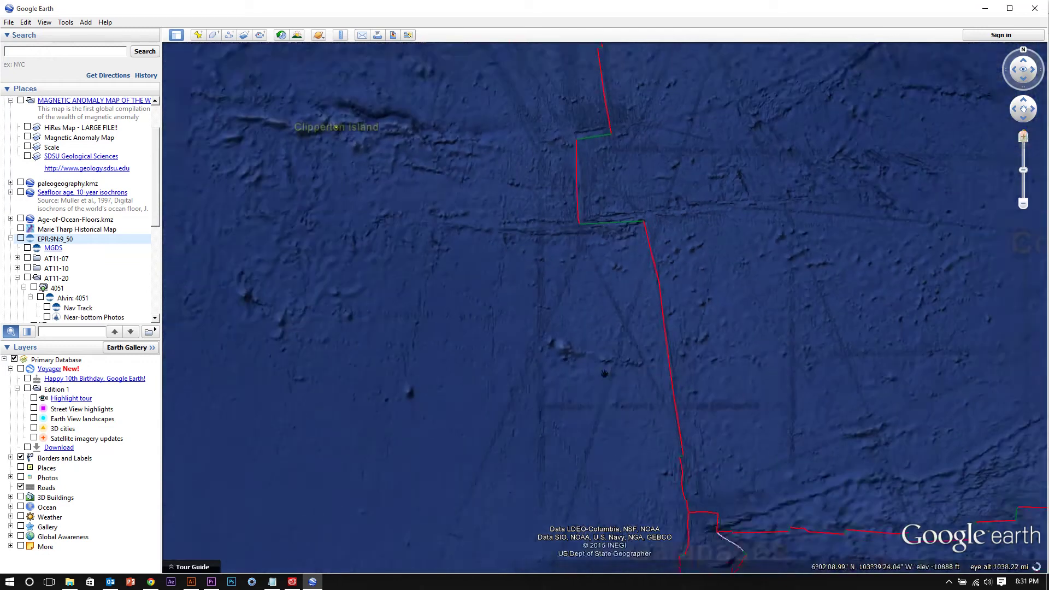
# - Spin the globe west across the Pacific and zoom in on Saipan and the Mariana Trench
pyautogui.scroll(-5, 492, 273)
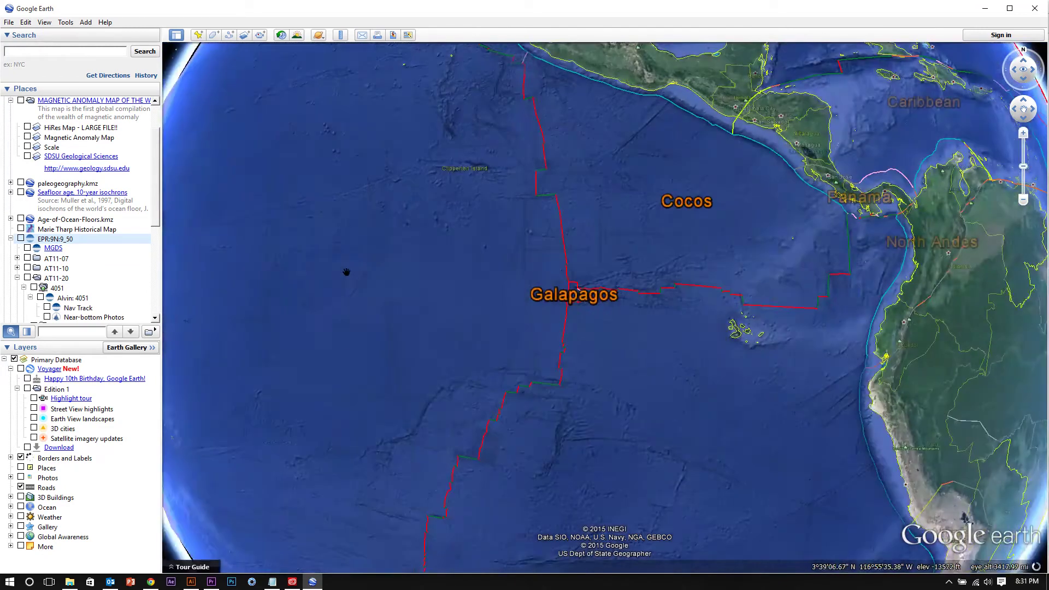
pyautogui.moveTo(346, 272); pyautogui.dragTo(606, 293)
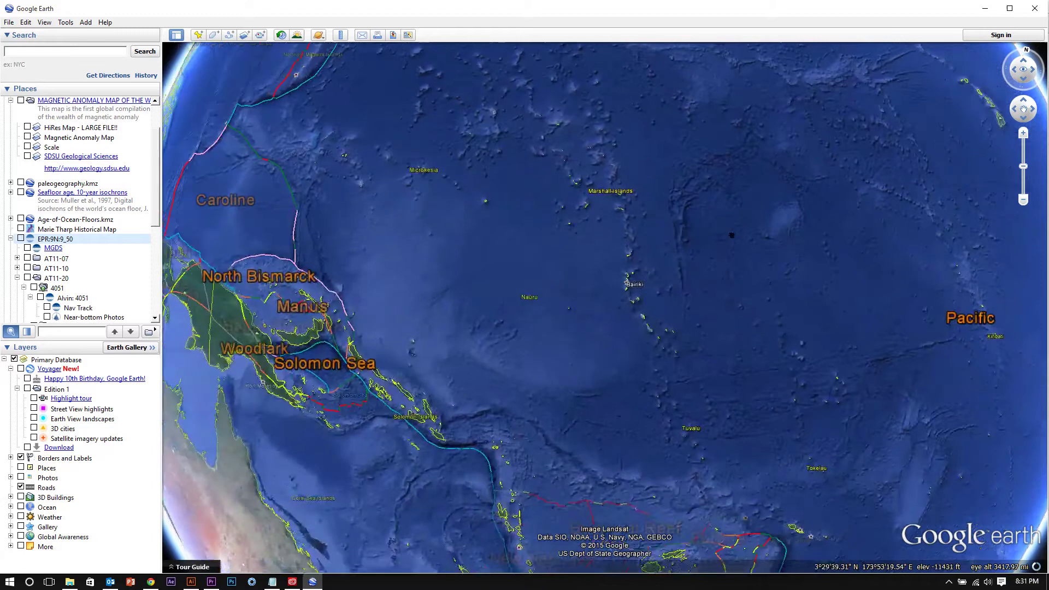
pyautogui.moveTo(721, 302); pyautogui.dragTo(753, 421)
pyautogui.moveTo(478, 192); pyautogui.dragTo(506, 372)
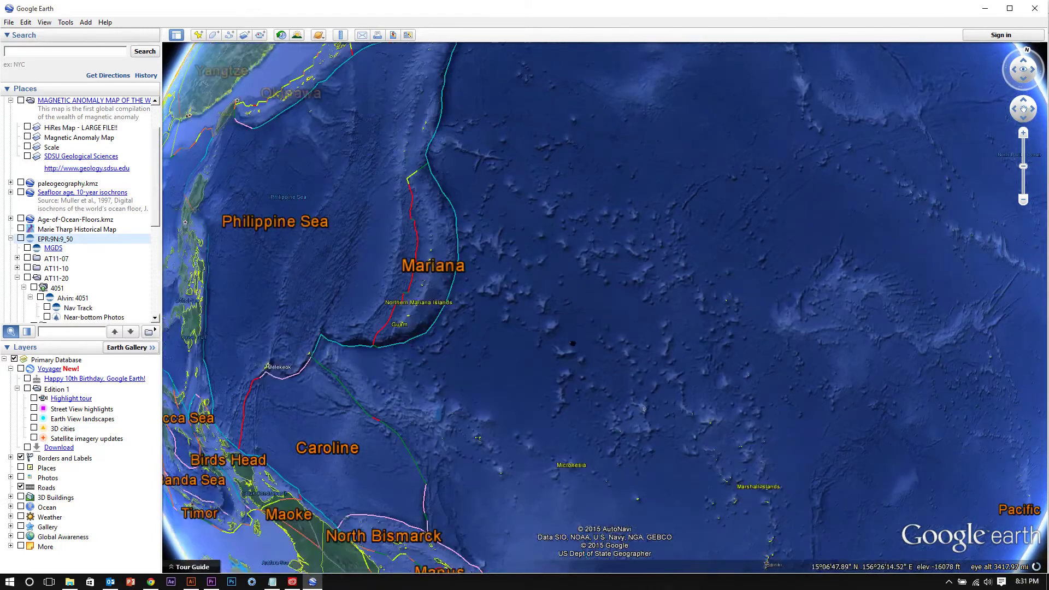
pyautogui.scroll(5, 442, 300)
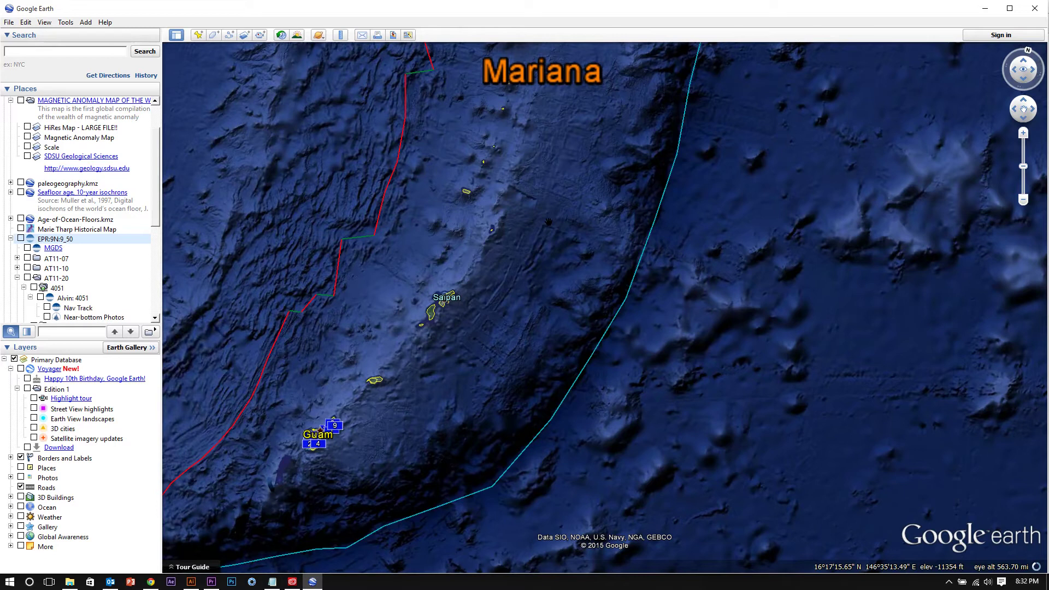
pyautogui.moveTo(525, 263); pyautogui.dragTo(567, 195)
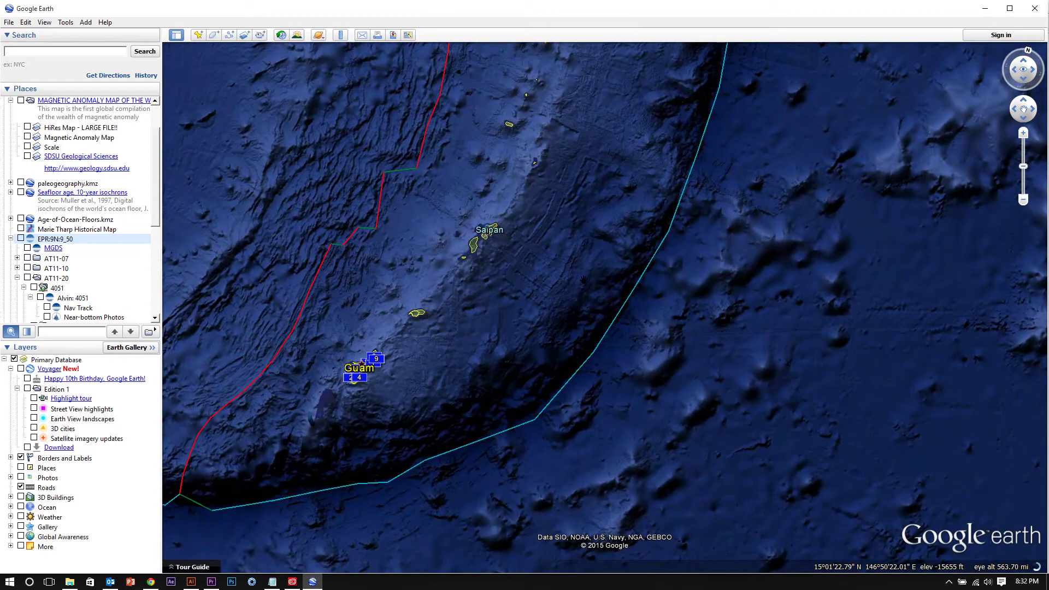
pyautogui.scroll(2, 582, 280)
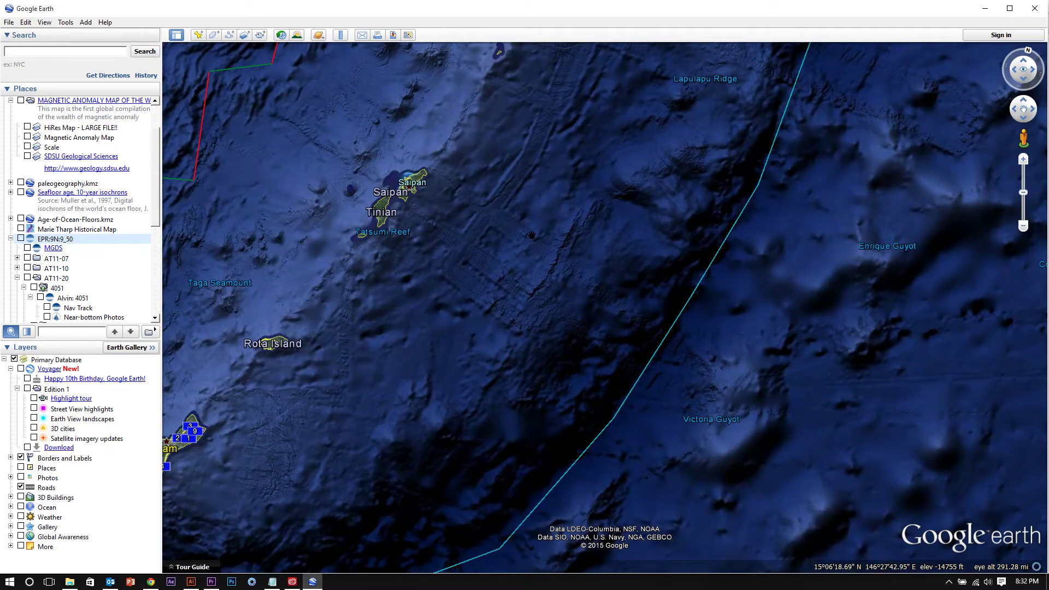
pyautogui.scroll(3, 522, 310)
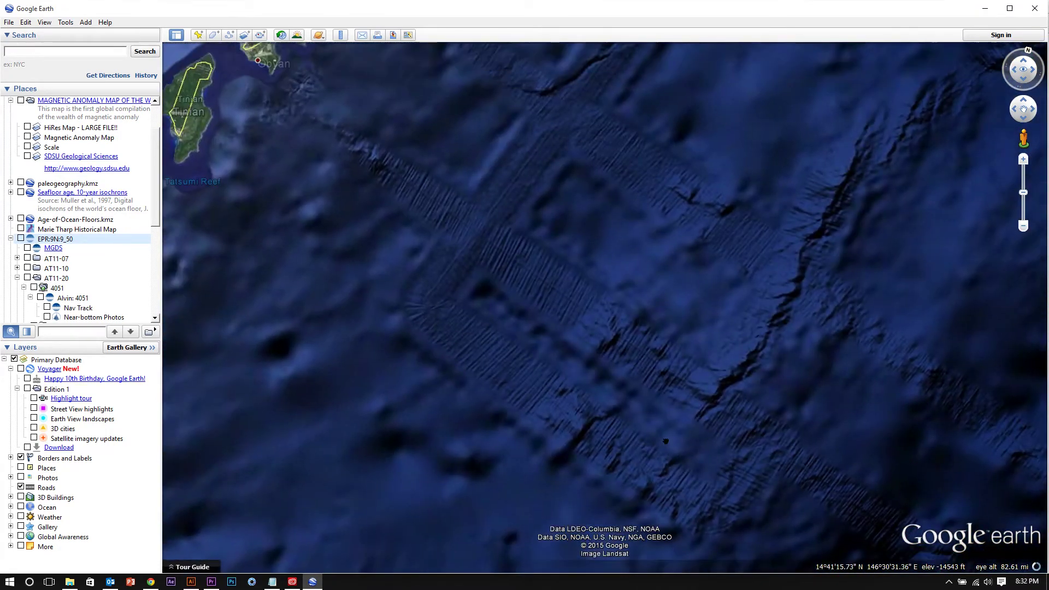
# - Pan past Saipan, Tinian and Aguijan onto the ridged trench seafloor to the east
pyautogui.moveTo(431, 276); pyautogui.dragTo(564, 439)
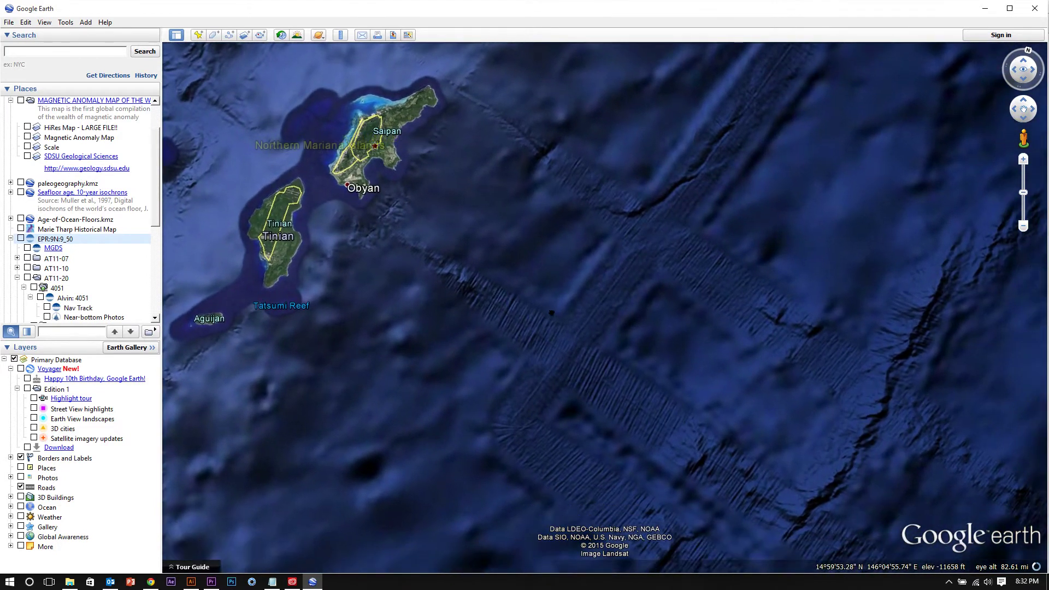
pyautogui.moveTo(462, 219); pyautogui.dragTo(349, 174)
pyautogui.moveTo(508, 326); pyautogui.dragTo(394, 169)
pyautogui.moveTo(651, 365); pyautogui.dragTo(463, 249)
pyautogui.press('Down')
pyautogui.press('Right')
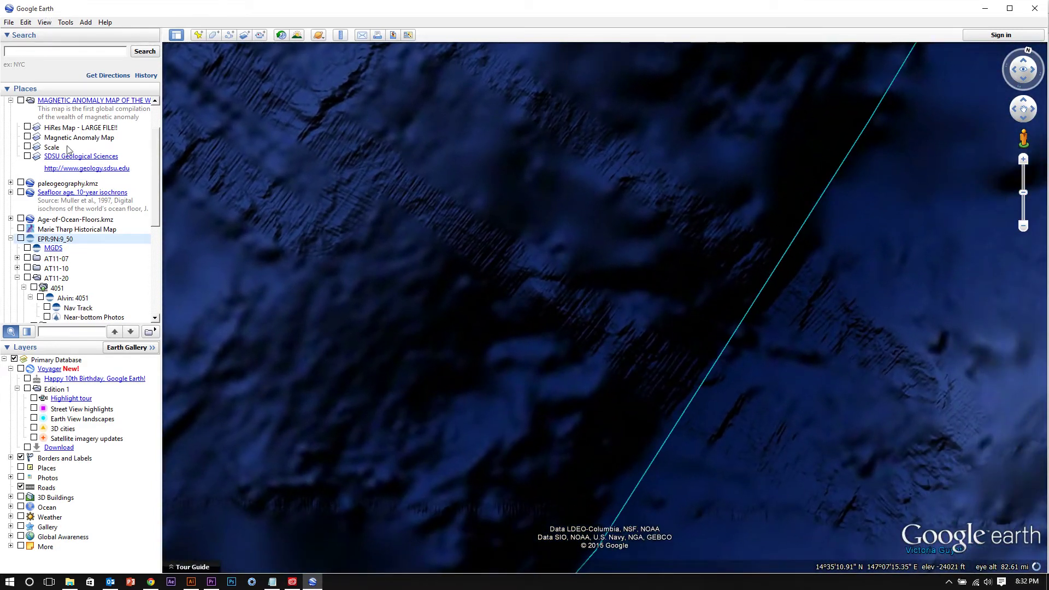
# - Select the Plate_boudary_model.kmz layer and nudge the map north over the Mariana Trench
pyautogui.scroll(3, 155, 209)
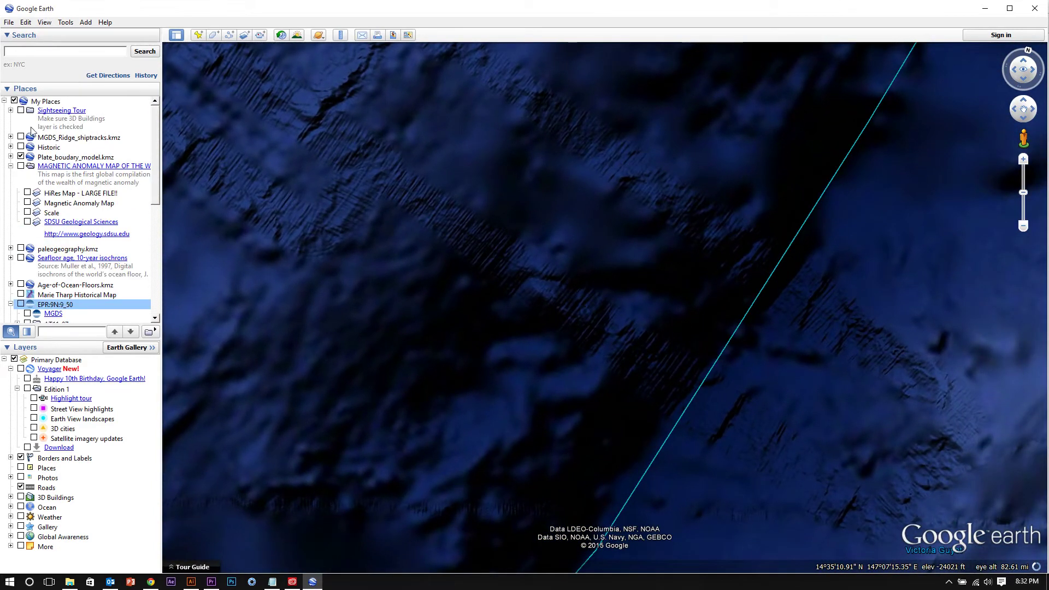
pyautogui.click(25, 158)
pyautogui.scroll(-4, 592, 358)
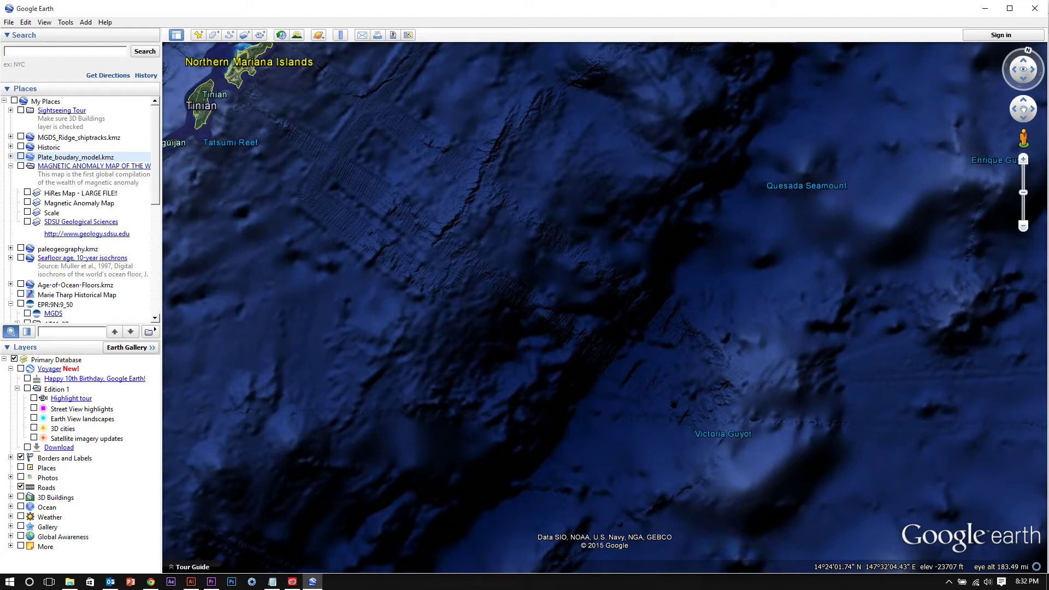
pyautogui.press('Up')
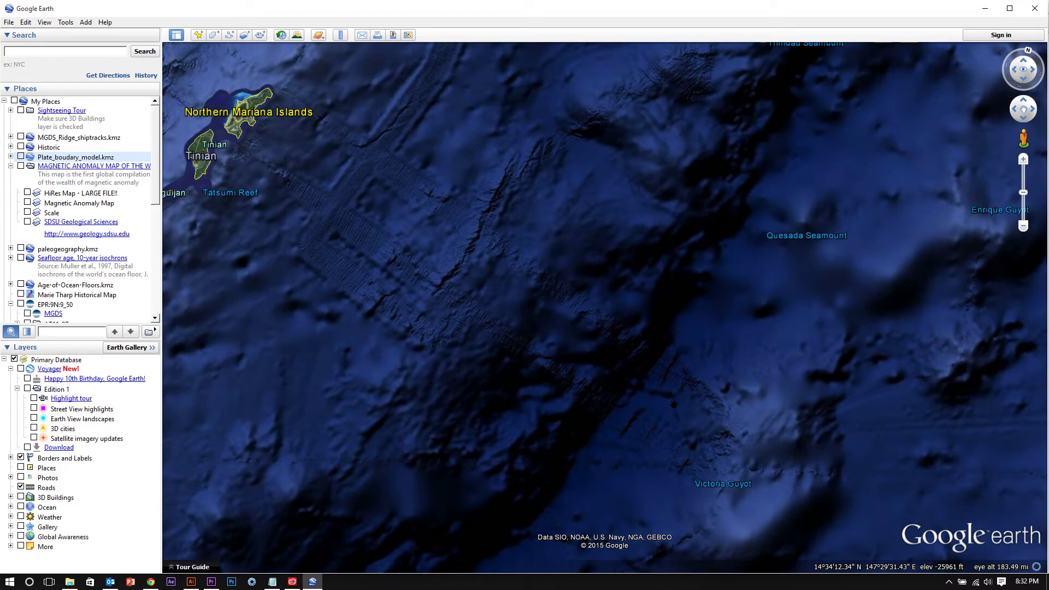
# - Pan along the Mariana Trench floor toward the Victoria Guyot area and back
pyautogui.scroll(3, 604, 382)
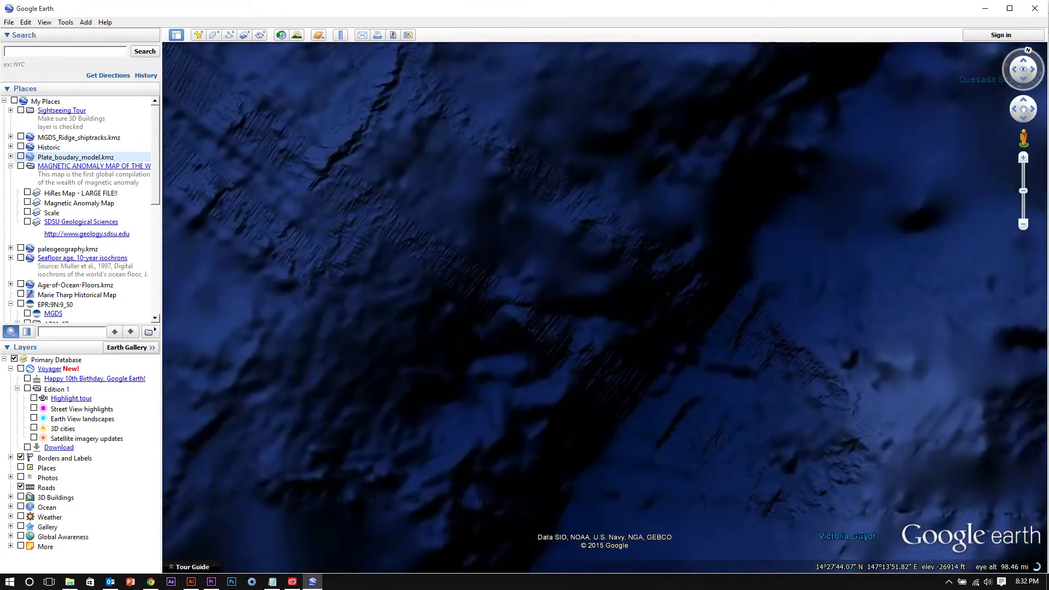
pyautogui.moveTo(604, 382); pyautogui.dragTo(713, 356)
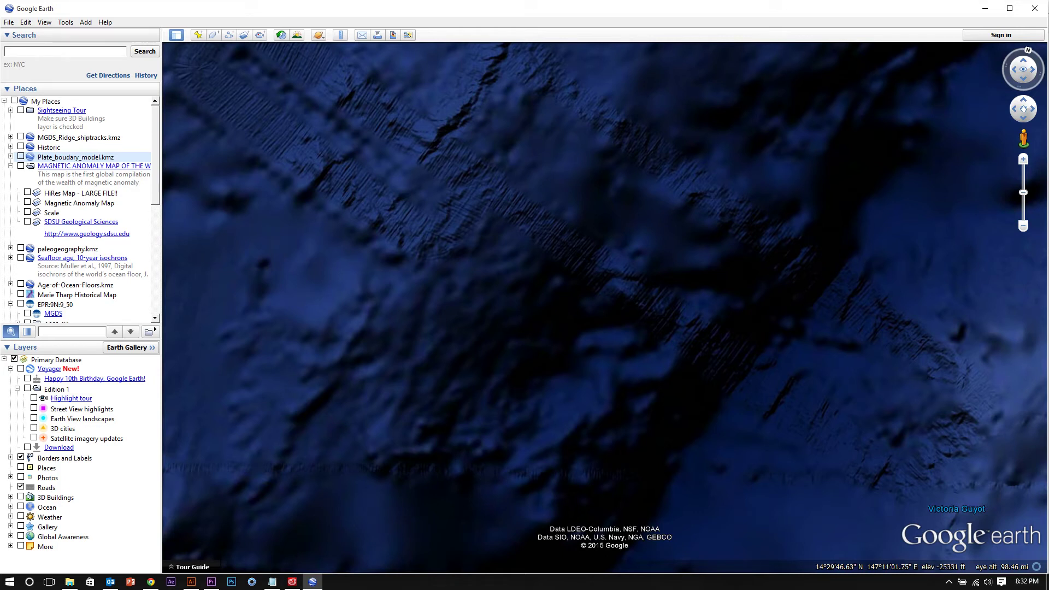
pyautogui.moveTo(247, 77); pyautogui.dragTo(280, 185)
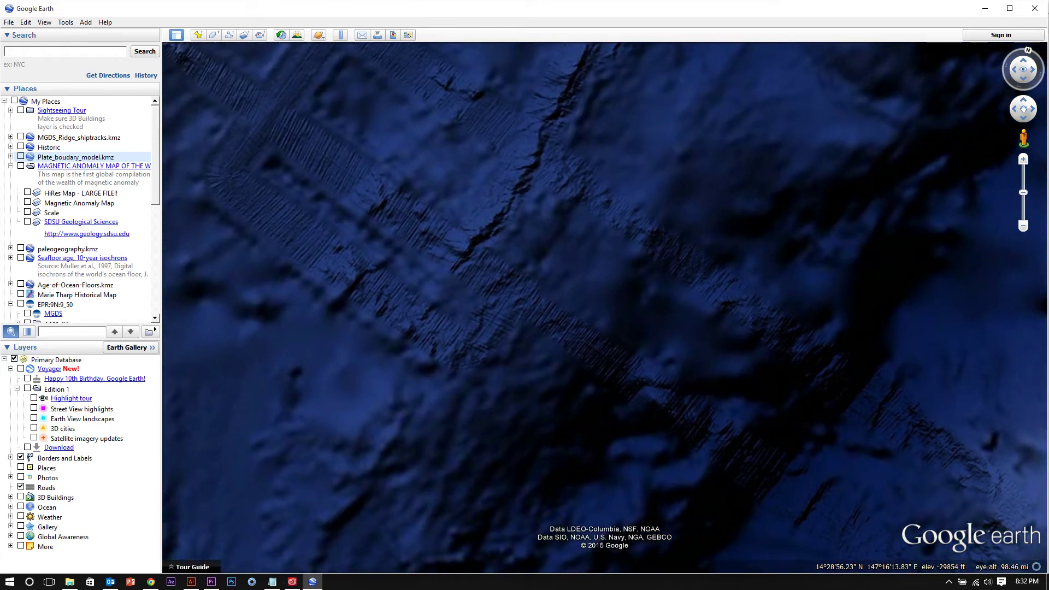
pyautogui.moveTo(863, 338); pyautogui.dragTo(736, 219)
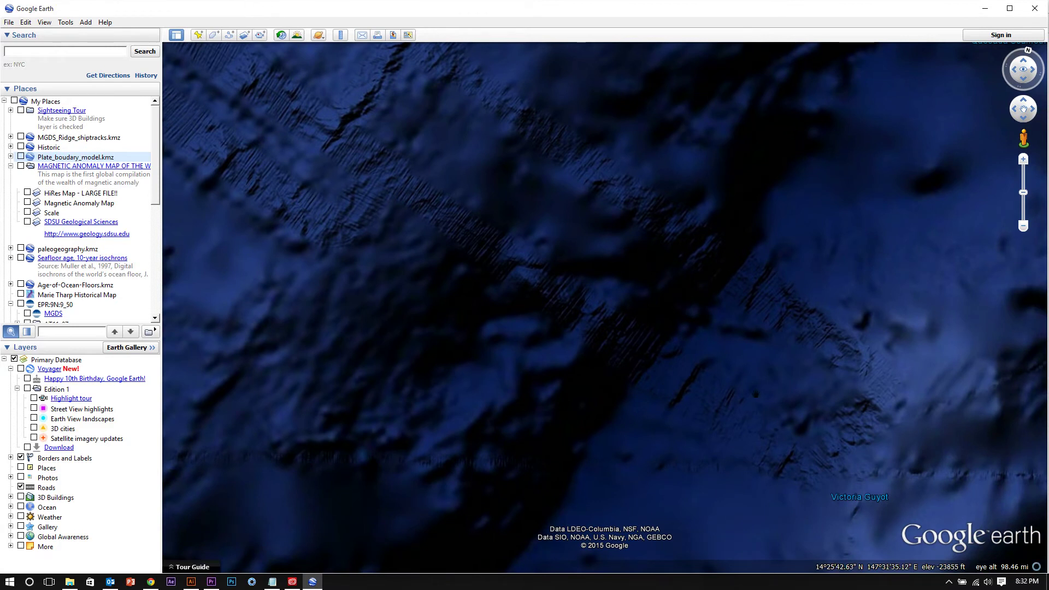
pyautogui.moveTo(678, 295); pyautogui.dragTo(738, 359)
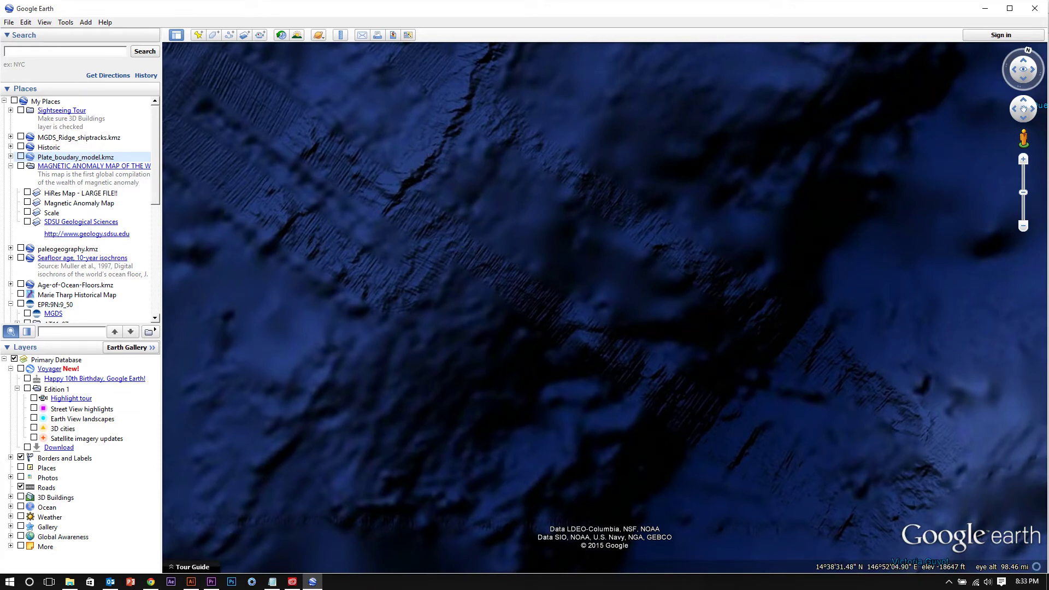
pyautogui.moveTo(677, 328); pyautogui.dragTo(684, 302)
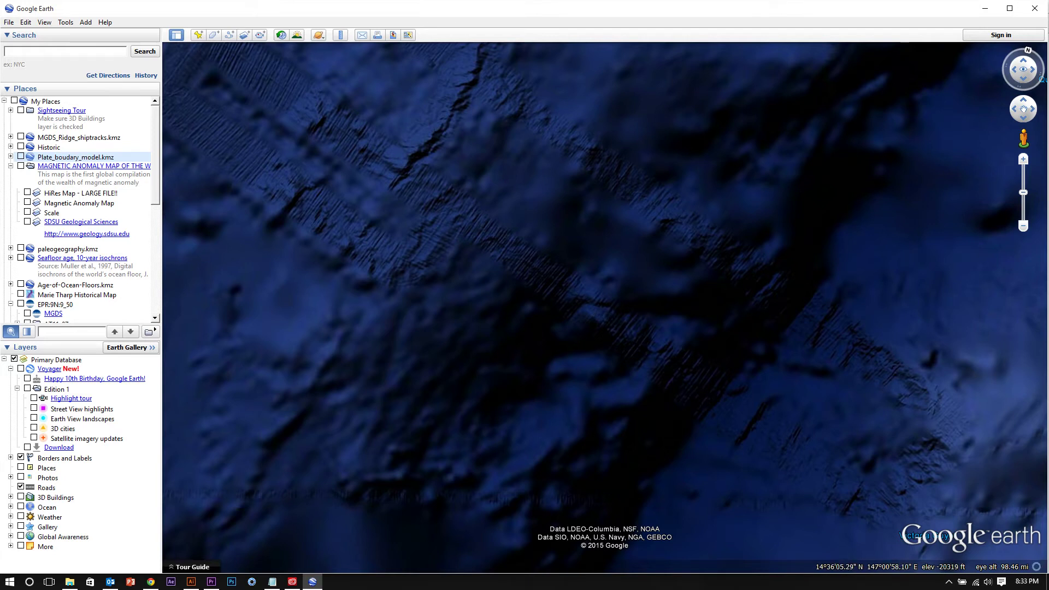
# - Close in on the trench floor near 14°23'N 147°21'E and tilt toward the horizon
pyautogui.scroll(-5, 719, 403)
pyautogui.scroll(10, 719, 403)
pyautogui.moveTo(705, 350); pyautogui.dragTo(704, 388)
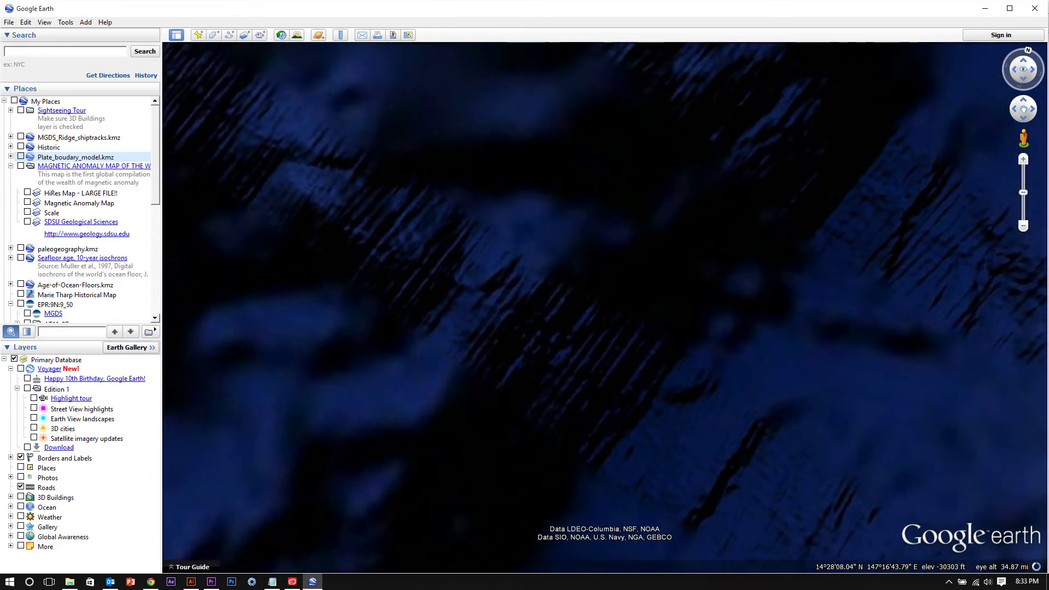
pyautogui.scroll(-4, 622, 342)
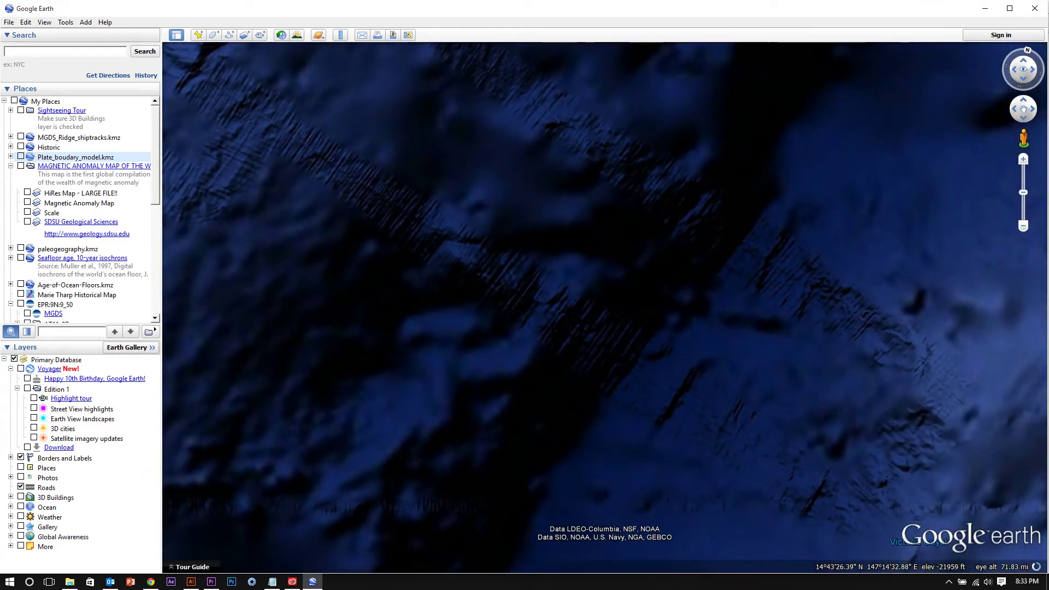
pyautogui.moveTo(627, 286); pyautogui.dragTo(649, 418)
pyautogui.moveTo(634, 323); pyautogui.dragTo(732, 441)
# - Pan across the tilted trench floor and tilt back toward a straight-down view
pyautogui.moveTo(547, 350); pyautogui.dragTo(658, 379)
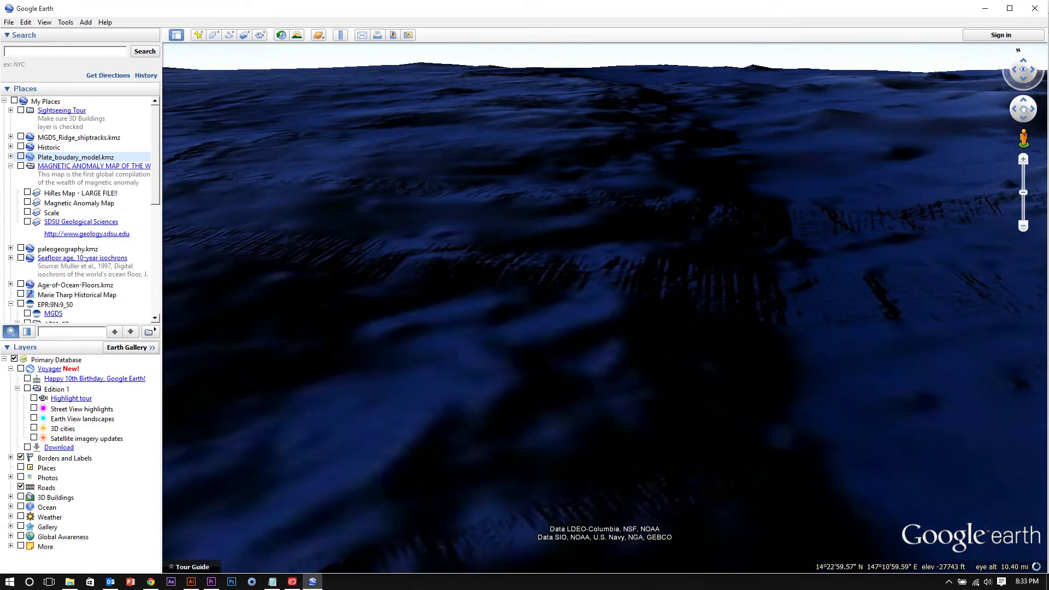
pyautogui.scroll(-5, 688, 304)
pyautogui.moveTo(689, 304); pyautogui.dragTo(689, 240)
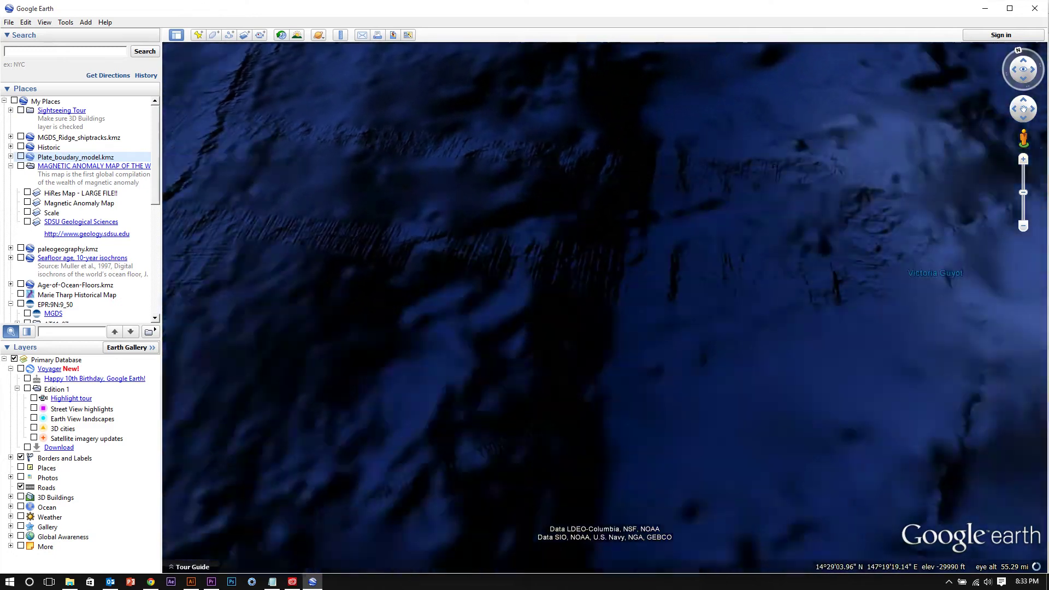
# - Zoom out to the whole globe, moving past Tuvalu and Samoa toward South America
pyautogui.scroll(3, 606, 238)
pyautogui.scroll(3, 619, 232)
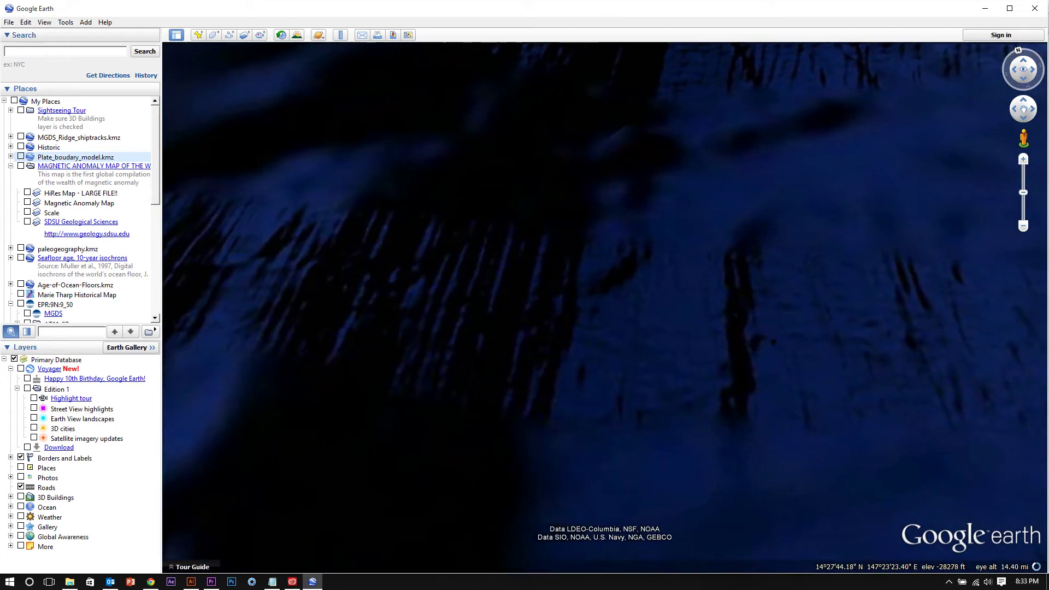
pyautogui.scroll(-2, 655, 374)
pyautogui.scroll(-5, 655, 375)
pyautogui.scroll(3, 655, 375)
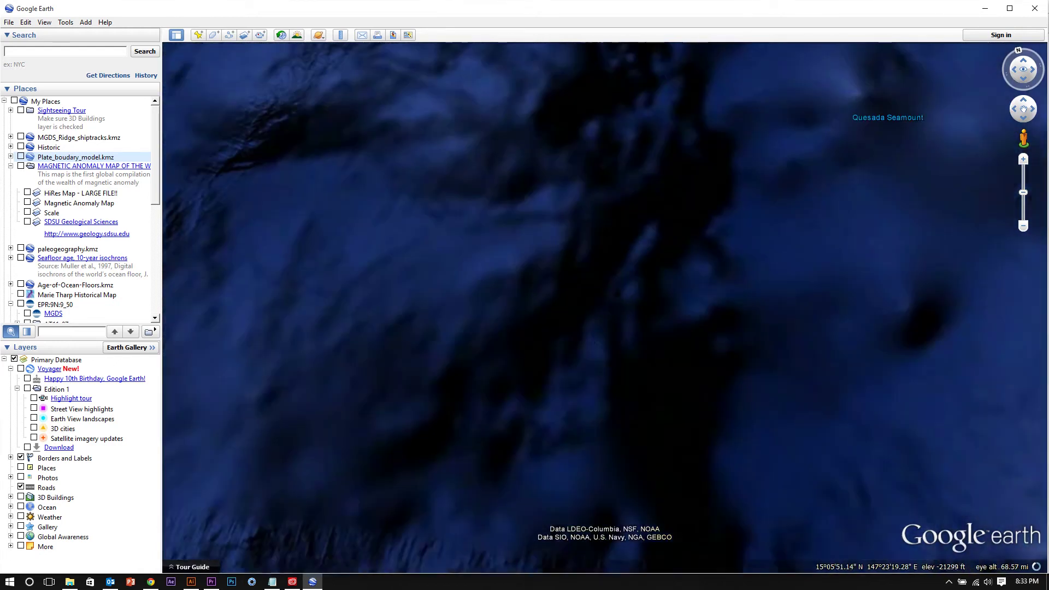
pyautogui.scroll(-5, 595, 335)
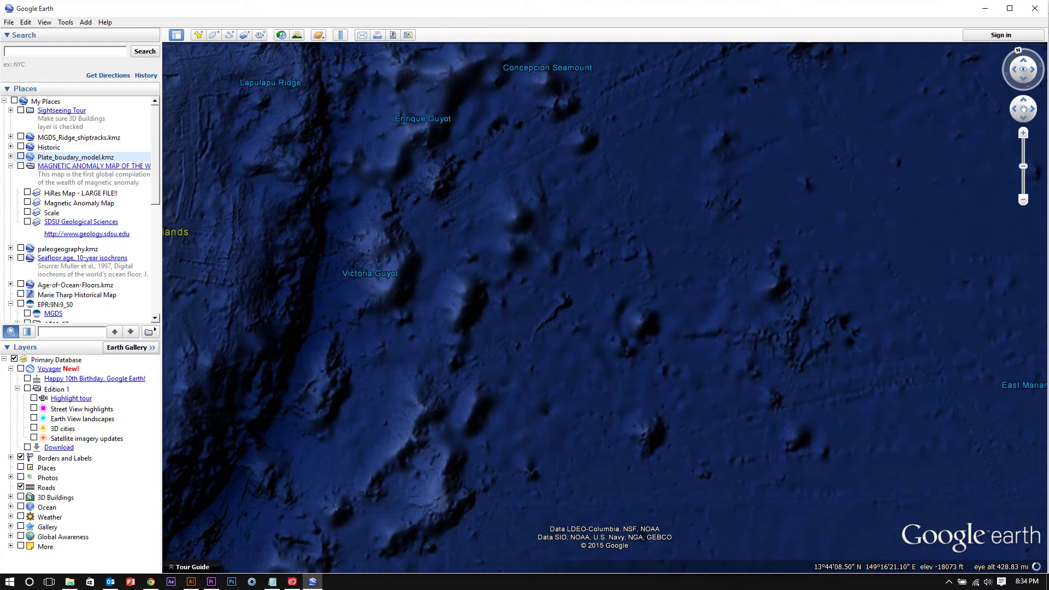
pyautogui.scroll(-5, 582, 262)
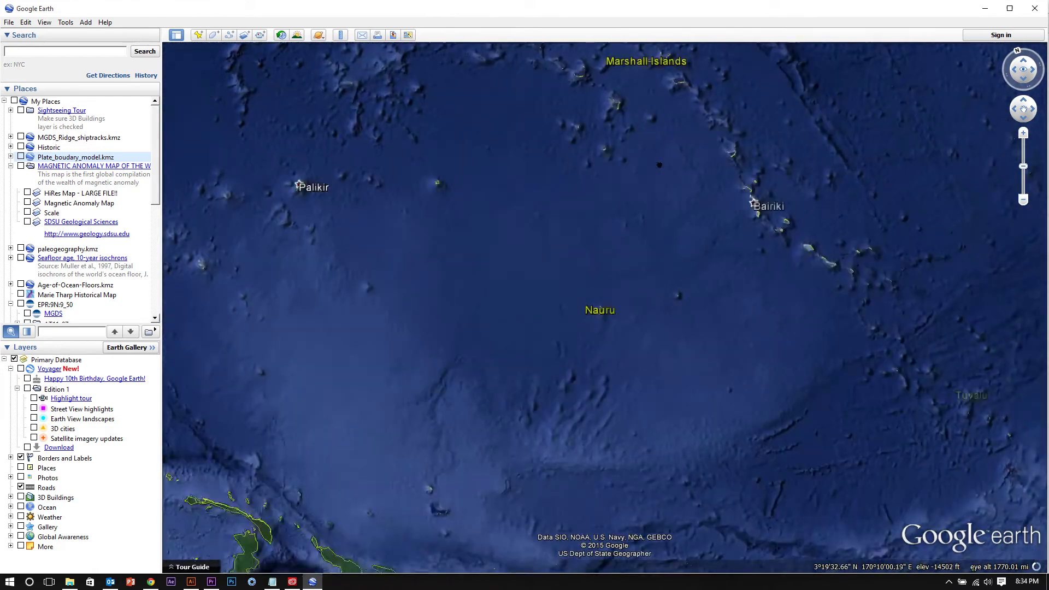
pyautogui.moveTo(613, 359); pyautogui.dragTo(571, 261)
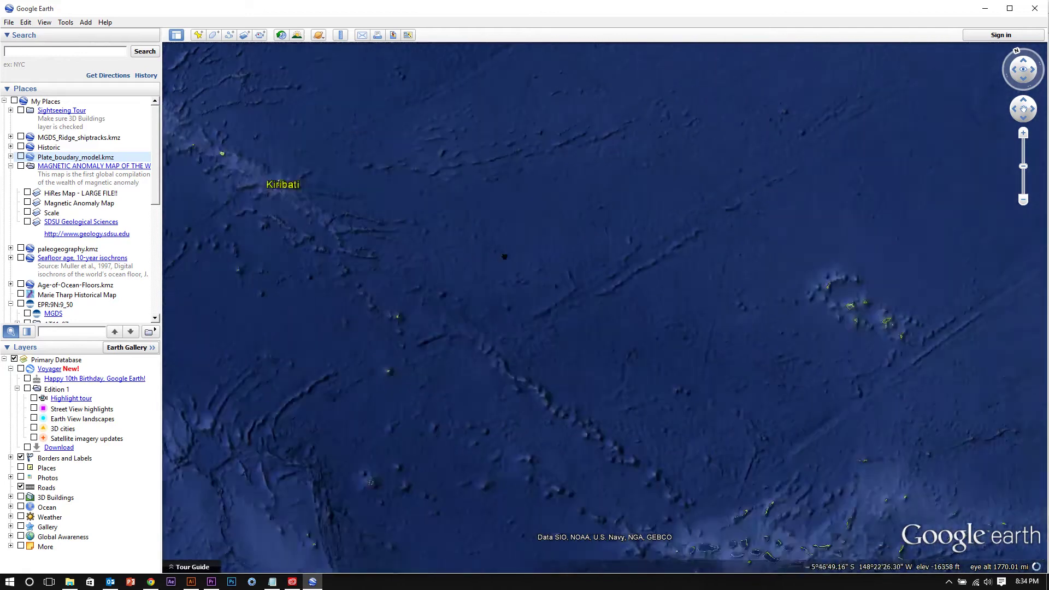
pyautogui.scroll(-5, 620, 315)
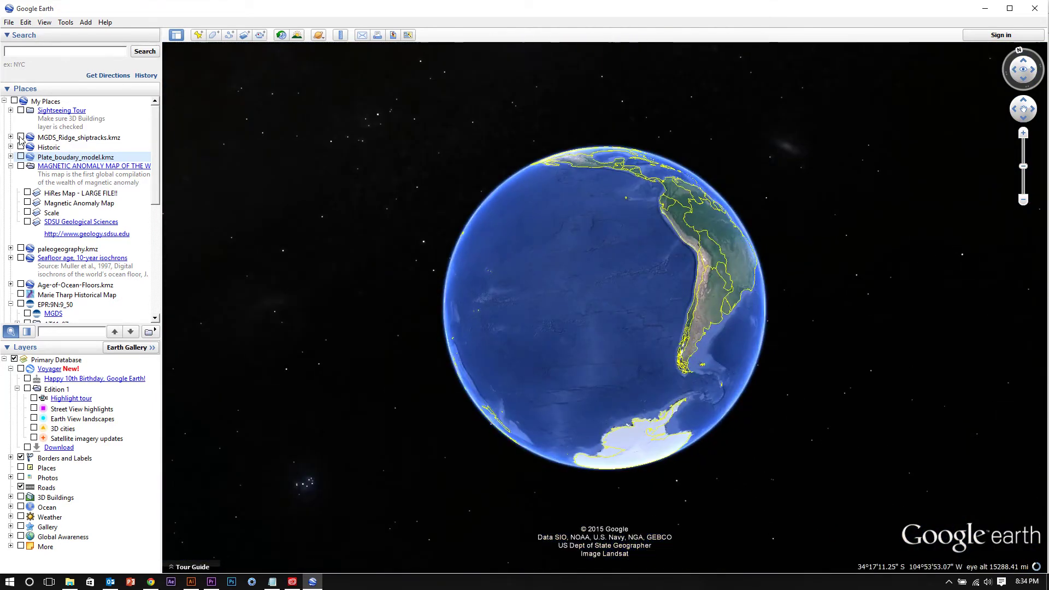
# - Turn on the Plate_boudary_model.kmz boundaries and follow the ridge boundary northward
pyautogui.click(20, 157)
pyautogui.scroll(5, 598, 276)
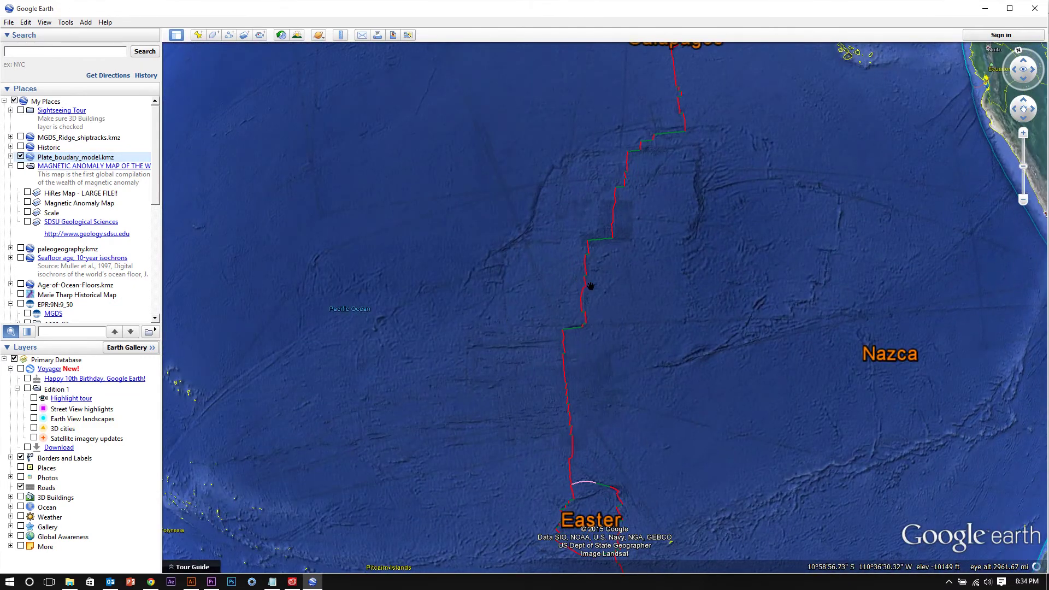
pyautogui.scroll(4, 598, 251)
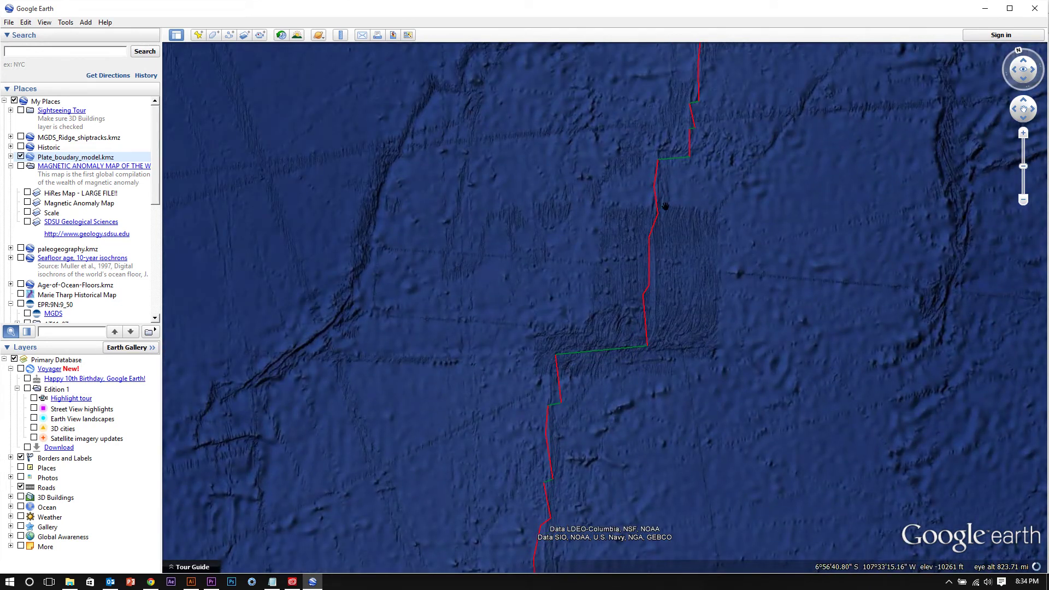
pyautogui.scroll(4, 669, 191)
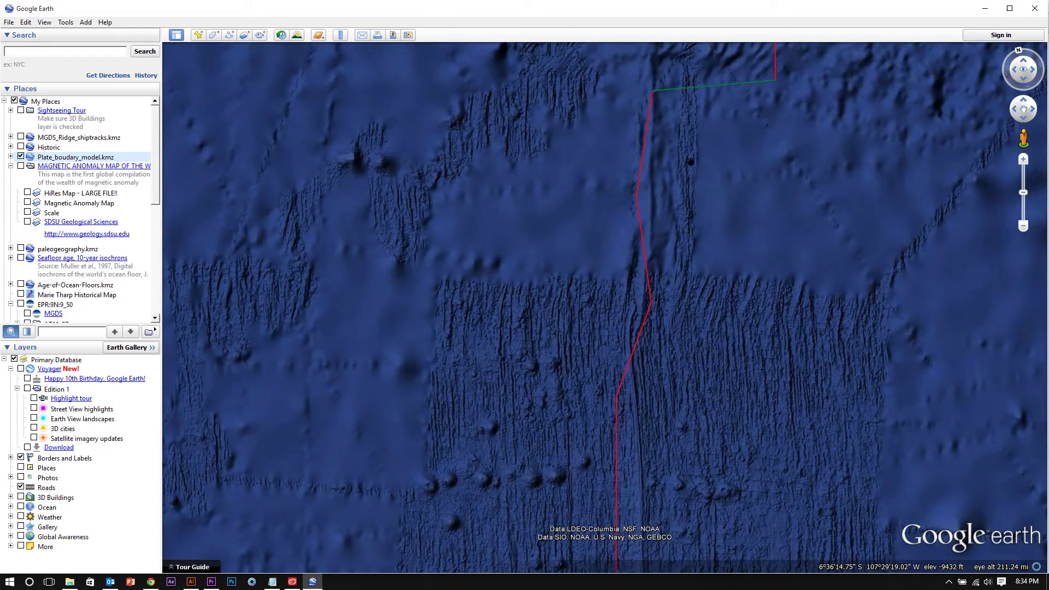
pyautogui.moveTo(674, 151); pyautogui.dragTo(661, 420)
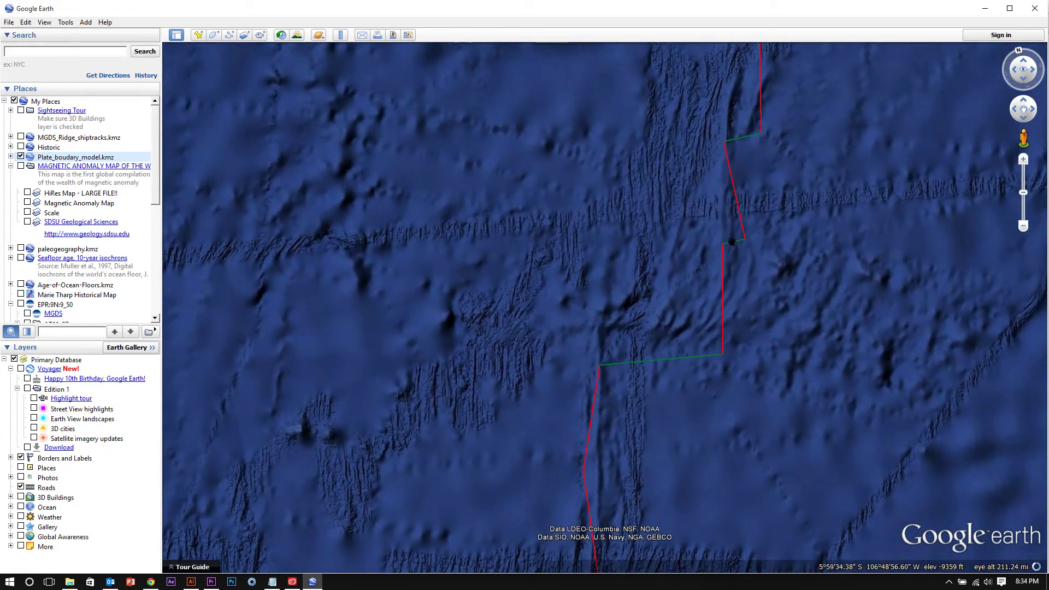
pyautogui.moveTo(659, 237); pyautogui.dragTo(625, 396)
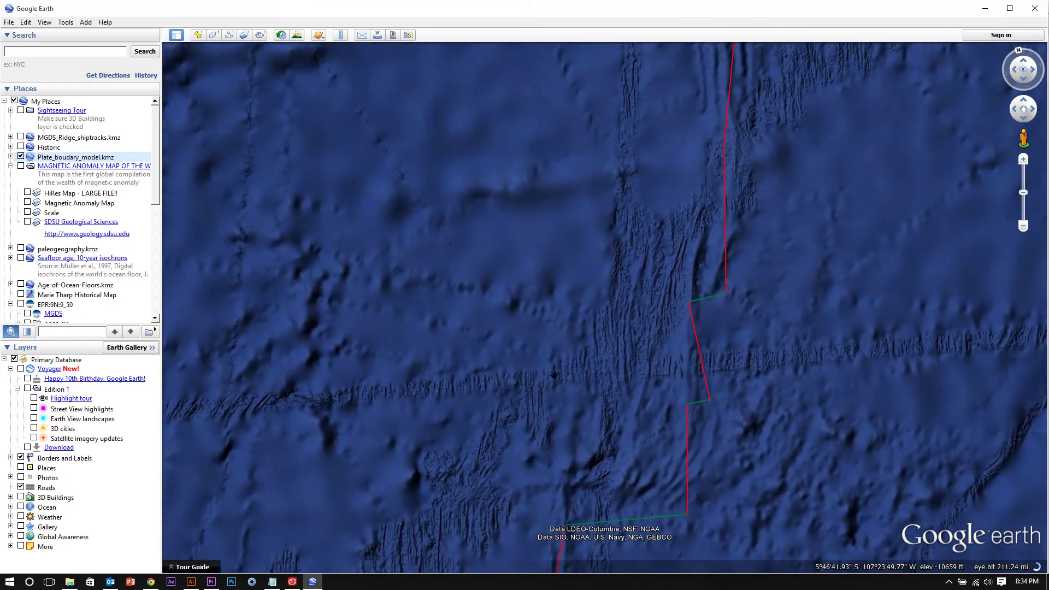
# - Bring the Gofar and Quebrada fracture zones and south-western ridge segments into view
pyautogui.scroll(3, 737, 205)
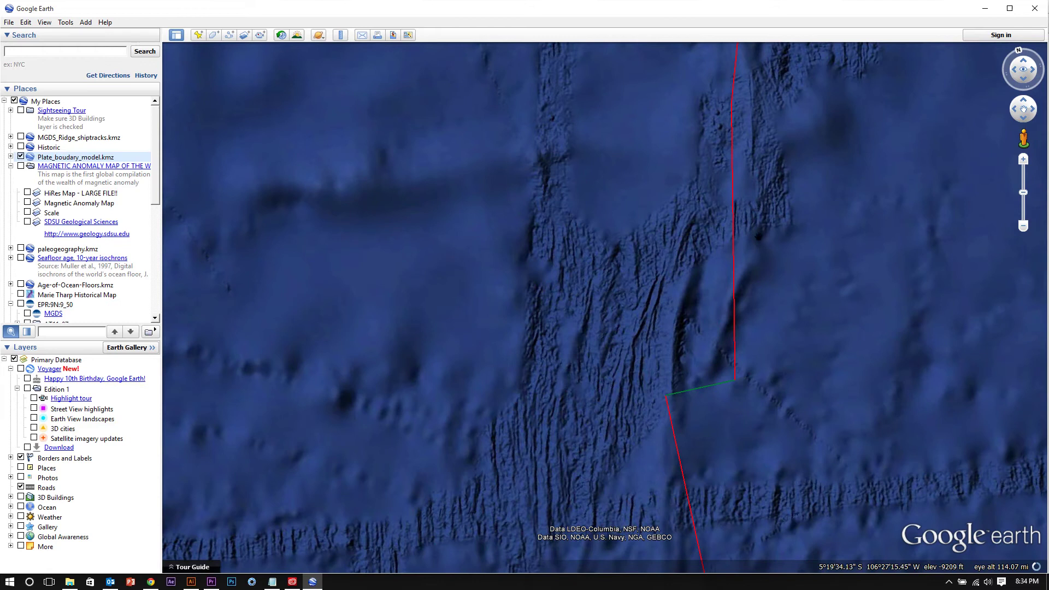
pyautogui.scroll(-4, 746, 234)
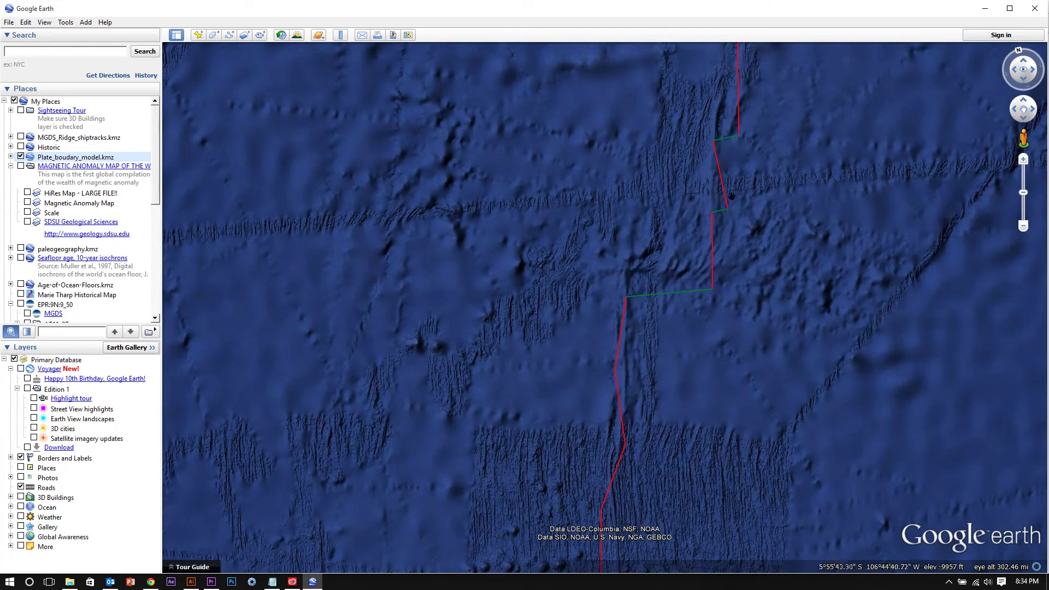
pyautogui.moveTo(733, 194); pyautogui.dragTo(663, 436)
pyautogui.moveTo(762, 180); pyautogui.dragTo(593, 386)
pyautogui.moveTo(801, 199); pyautogui.dragTo(586, 329)
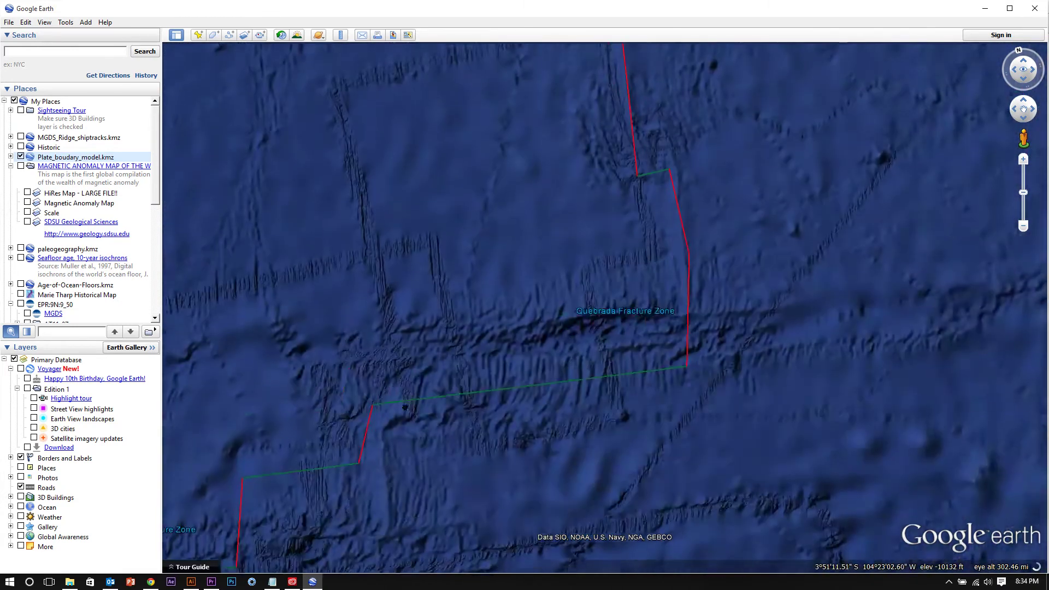
pyautogui.moveTo(558, 292); pyautogui.dragTo(672, 136)
pyautogui.moveTo(551, 328); pyautogui.dragTo(649, 165)
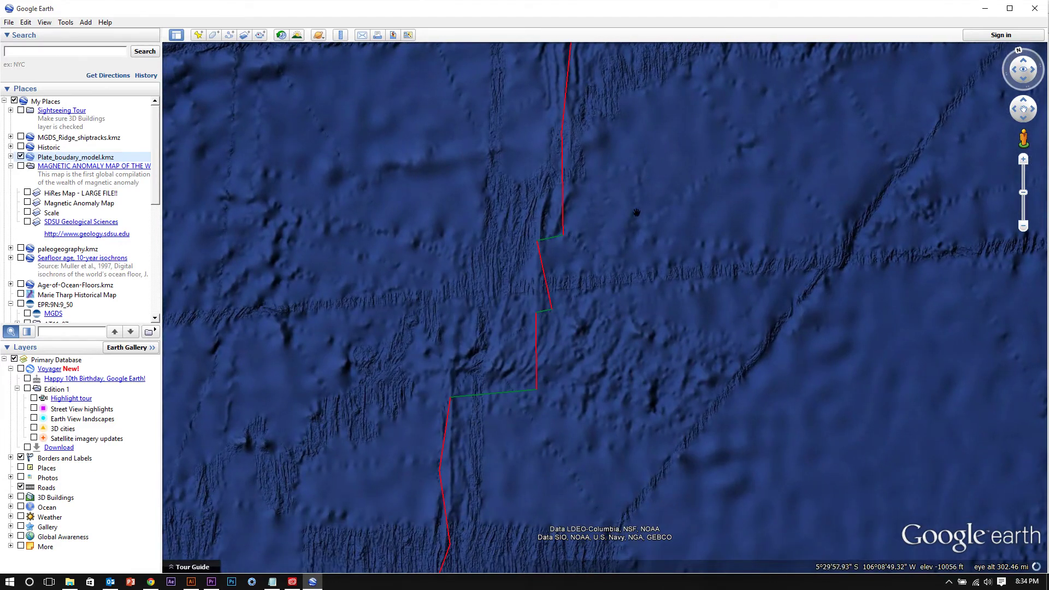
# - Centre the ridge offset and zoom out until the Wilkes Fracture Zone label shows
pyautogui.scroll(5, 549, 287)
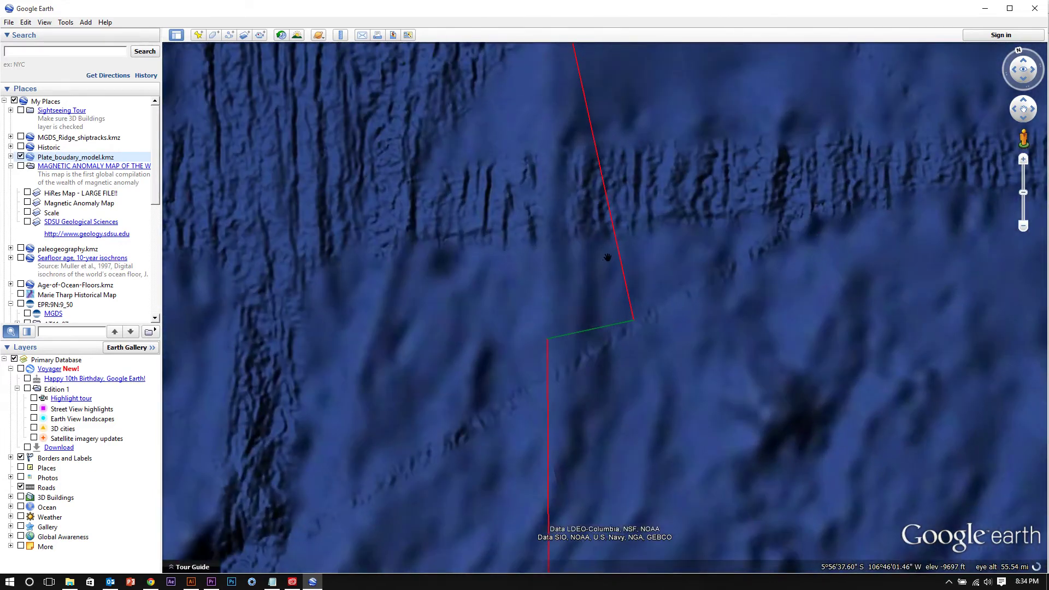
pyautogui.moveTo(606, 255); pyautogui.dragTo(694, 255)
pyautogui.moveTo(611, 336); pyautogui.dragTo(645, 260)
pyautogui.moveTo(522, 263); pyautogui.dragTo(552, 140)
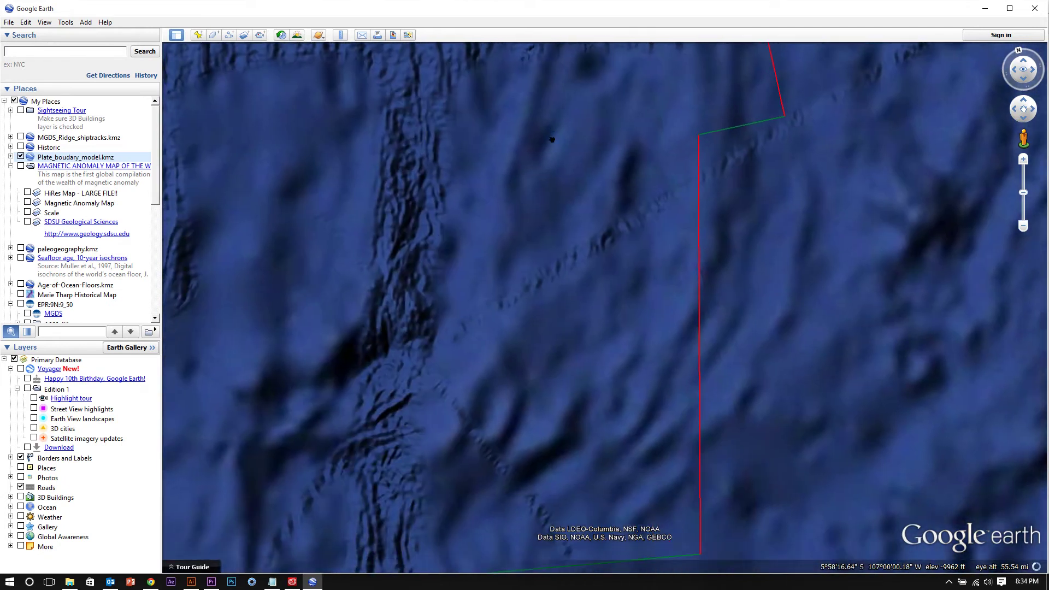
pyautogui.scroll(-5, 501, 244)
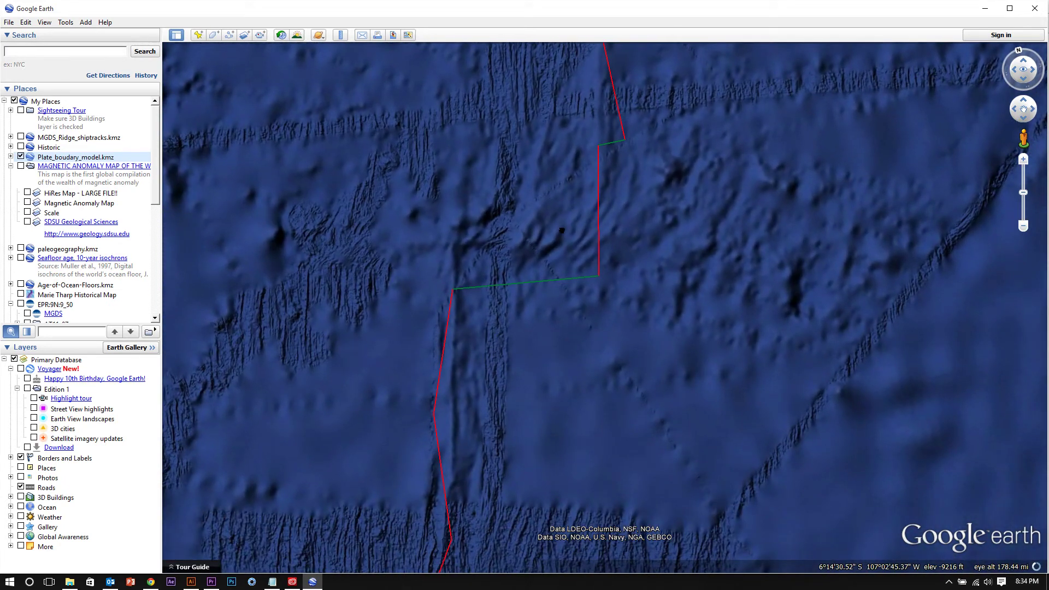
pyautogui.scroll(-5, 484, 305)
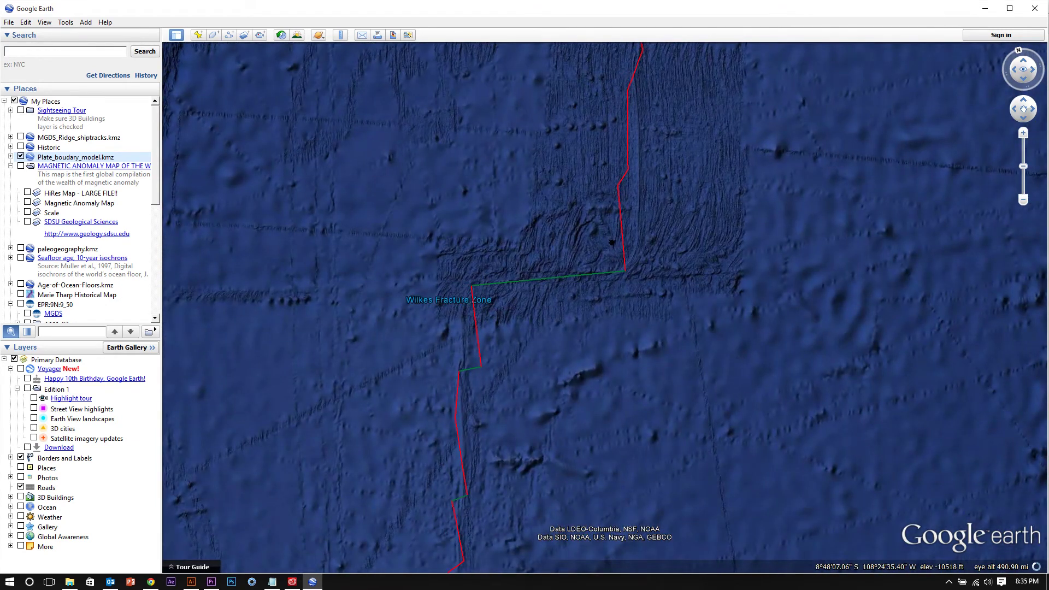
# - Zoom to about 50 mi eye altitude near 10°12'S 110°10'W and pan along the crest
pyautogui.scroll(3, 612, 242)
pyautogui.scroll(3, 492, 403)
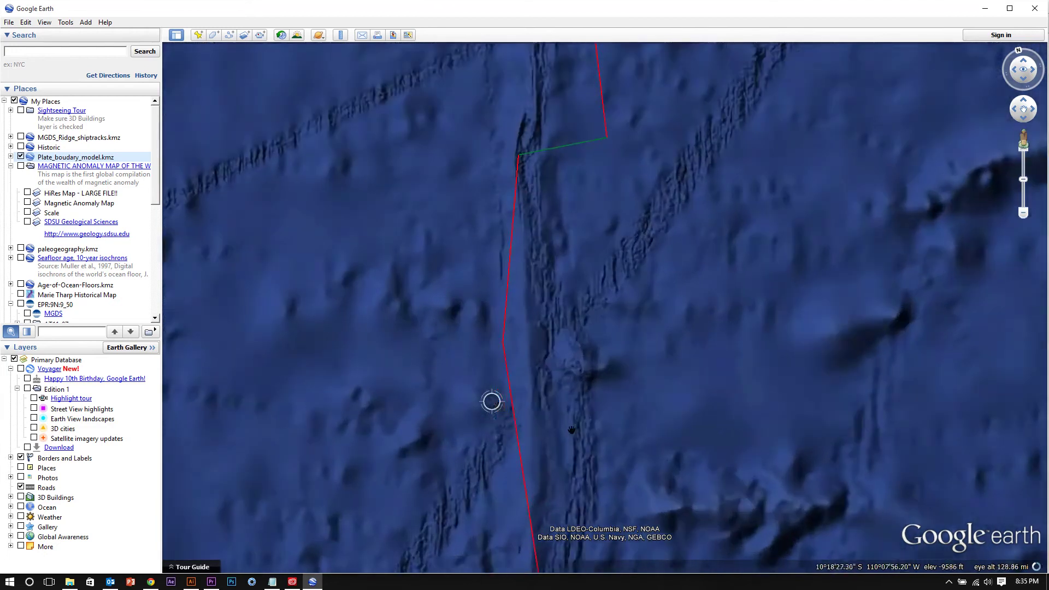
pyautogui.scroll(2, 571, 431)
pyautogui.scroll(2, 547, 328)
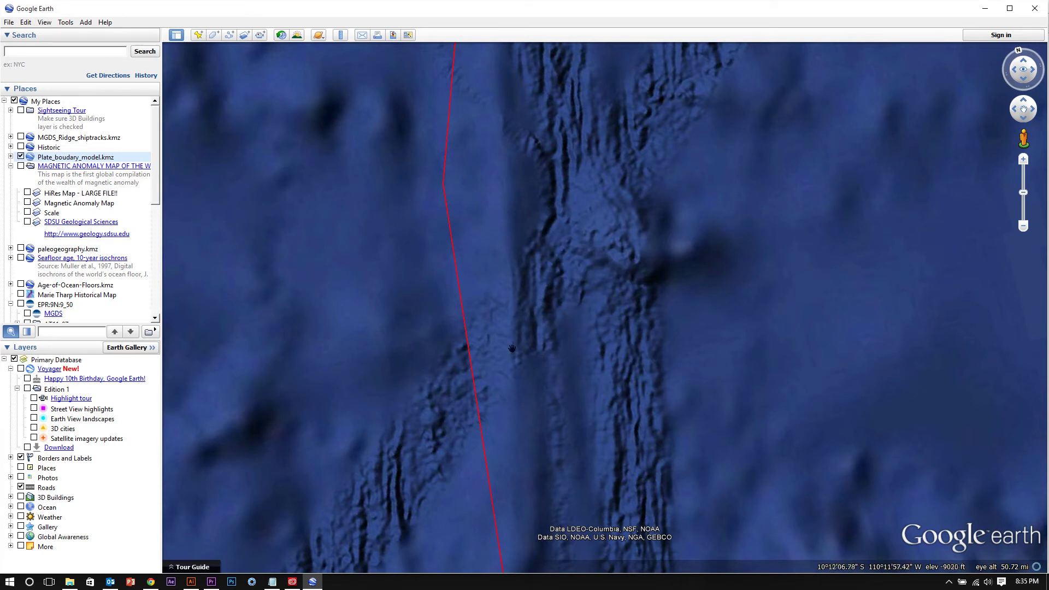
pyautogui.moveTo(517, 466); pyautogui.dragTo(545, 311)
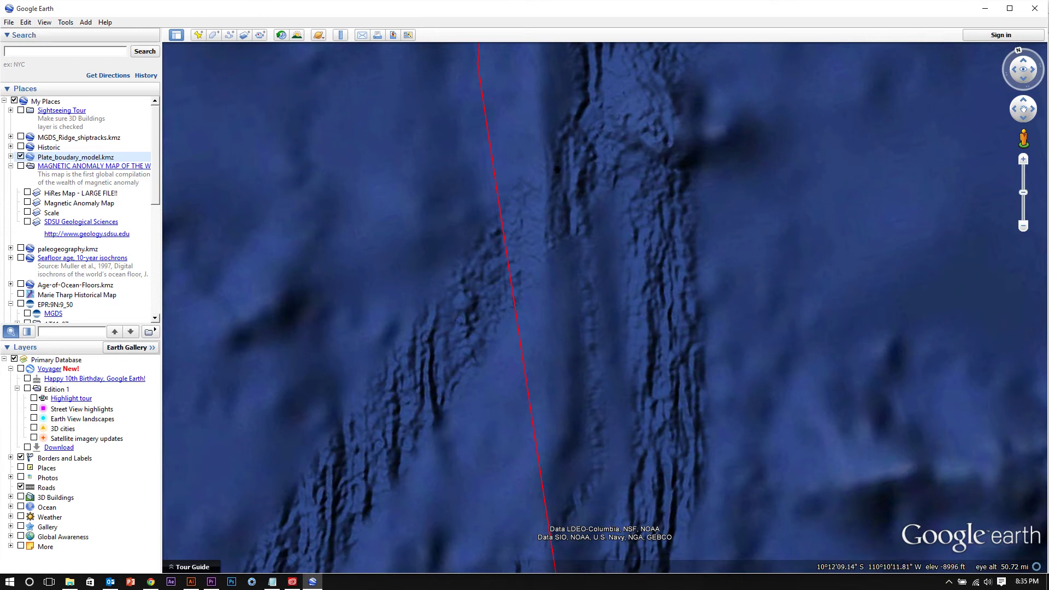
# - Draw a Ruler line across the ridge axis measuring 10.85 miles at heading 284.70°, then zoom to check
pyautogui.click(340, 35)
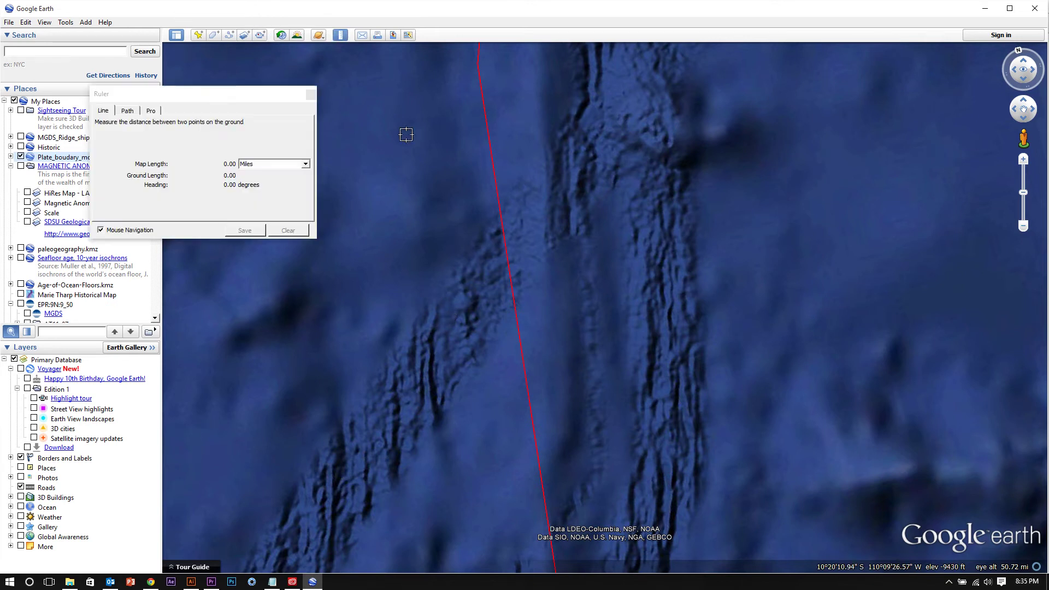
pyautogui.click(549, 223)
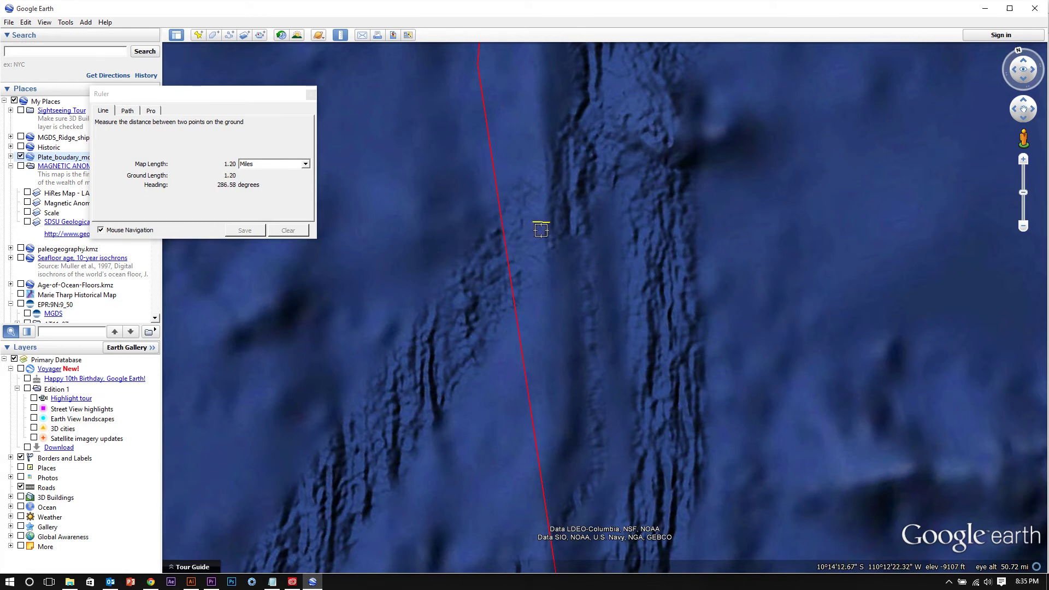
pyautogui.click(535, 223)
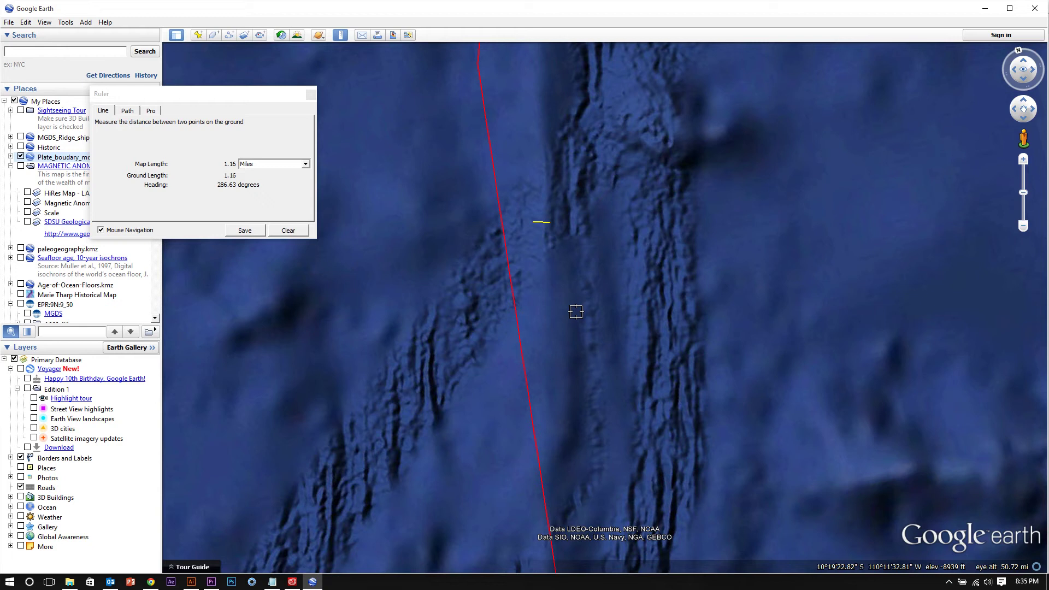
pyautogui.click(548, 227)
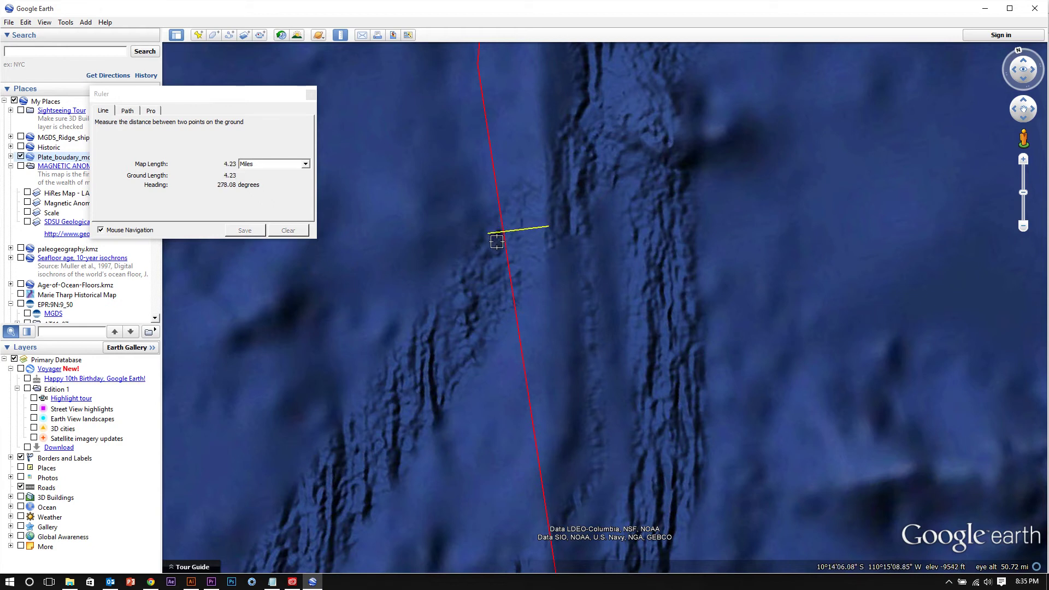
pyautogui.click(399, 234)
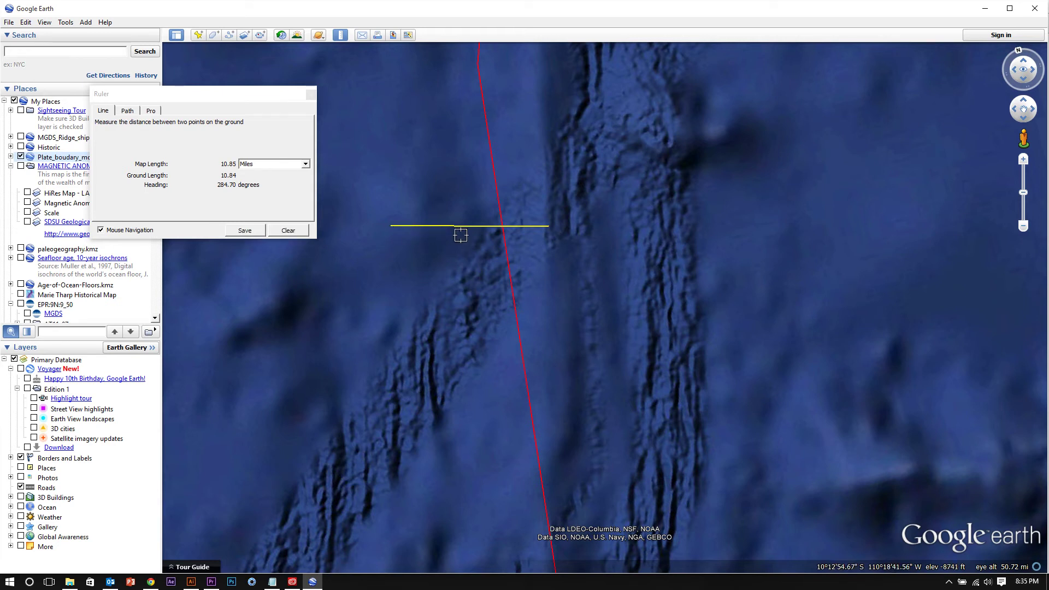
pyautogui.scroll(-3, 492, 241)
pyautogui.scroll(3, 486, 248)
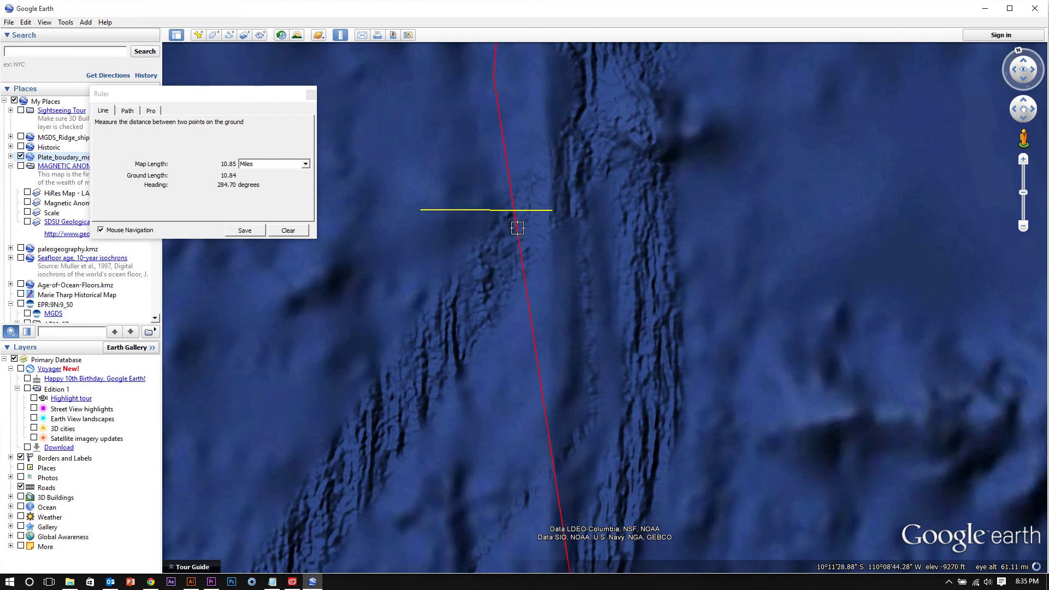
pyautogui.scroll(-5, 526, 283)
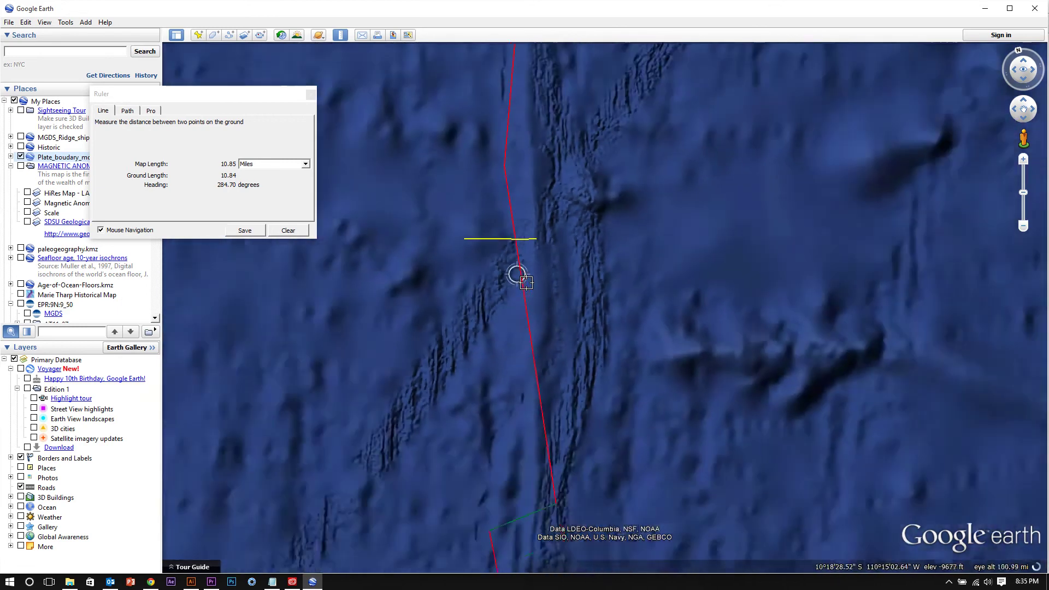
pyautogui.scroll(4, 530, 252)
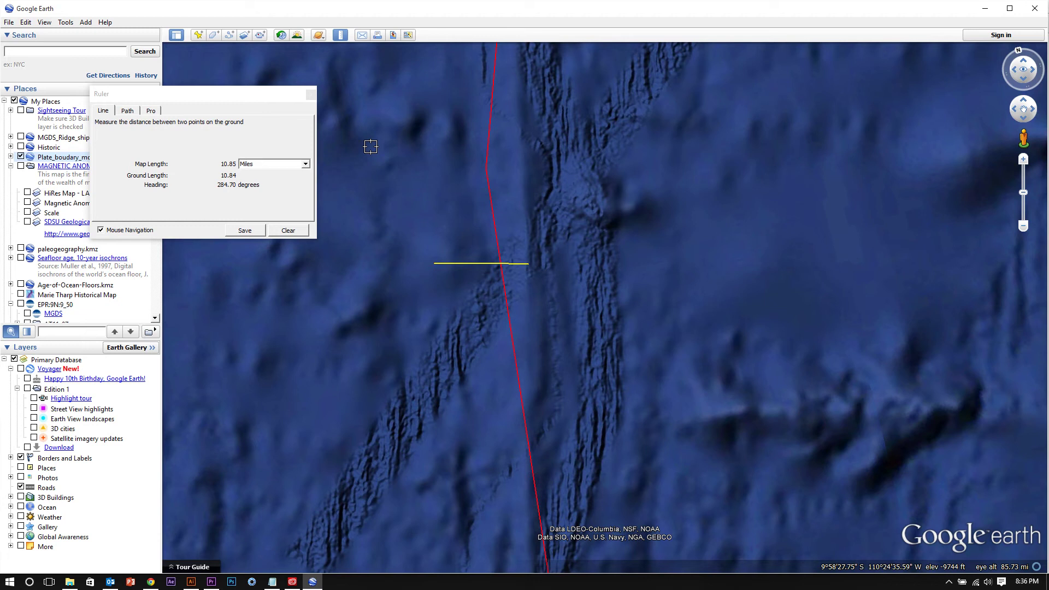
# - Close the Ruler, clearing its line, and zoom out to the full globe
pyautogui.click(311, 95)
pyautogui.scroll(-3, 598, 232)
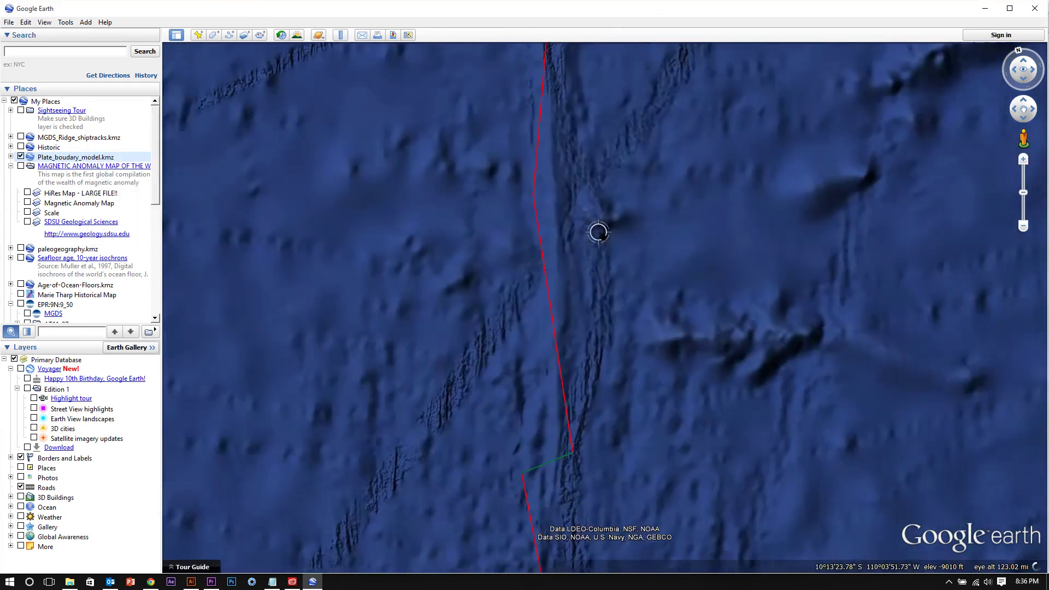
pyautogui.scroll(-5, 598, 232)
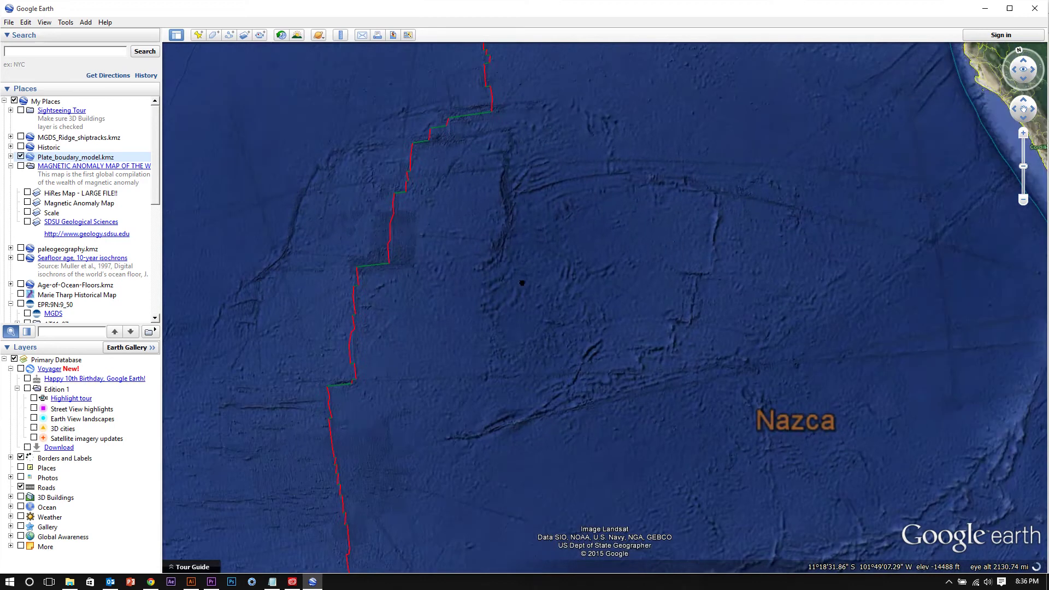
pyautogui.scroll(-3, 477, 287)
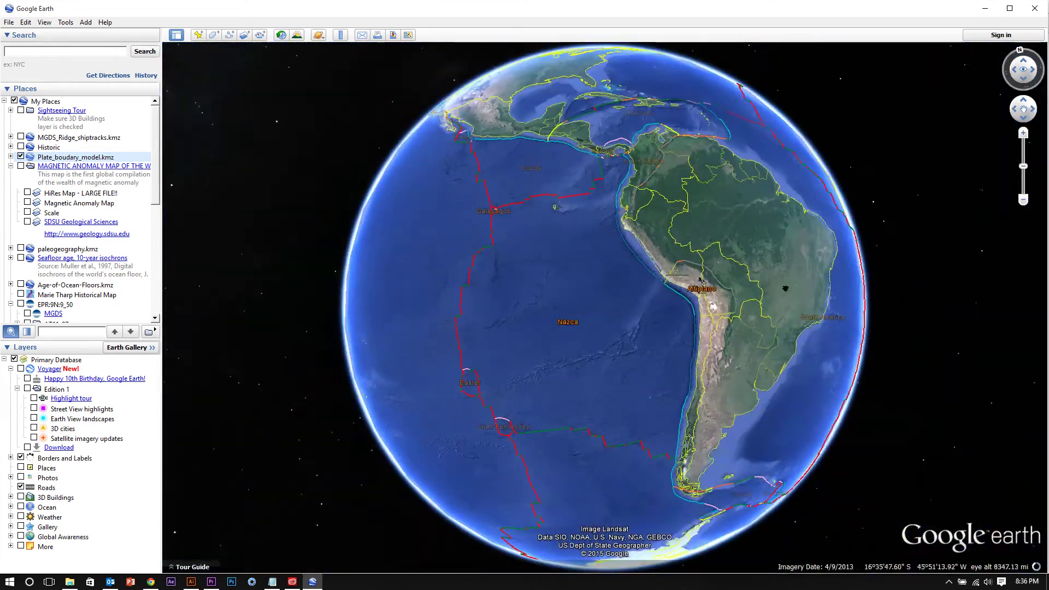
# - Rotate the globe from South America to centre the North Atlantic and Mid-Atlantic Ridge
pyautogui.moveTo(785, 288); pyautogui.dragTo(625, 328)
pyautogui.moveTo(724, 205); pyautogui.dragTo(655, 385)
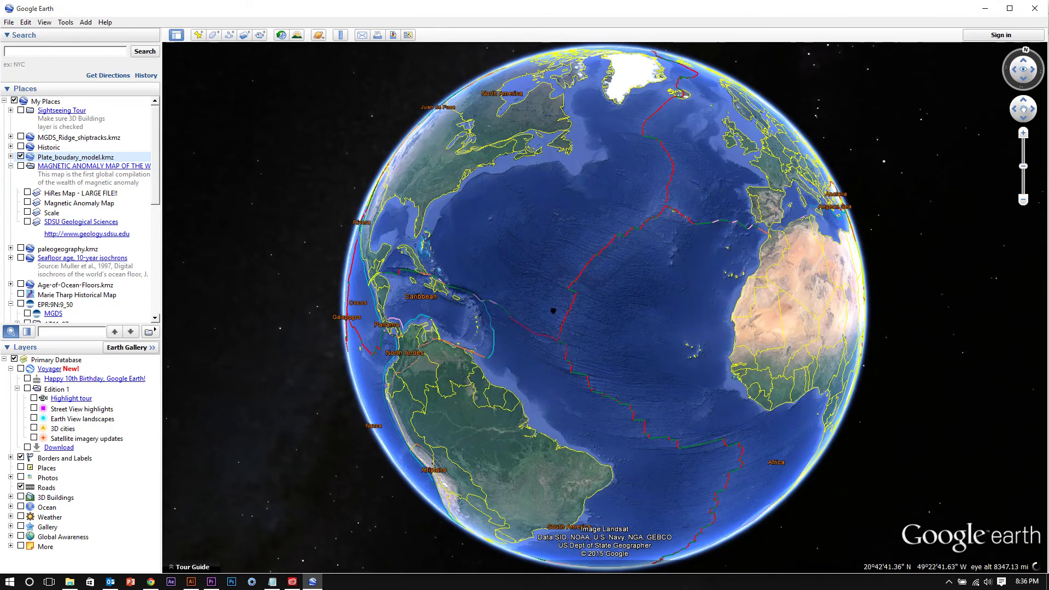
pyautogui.moveTo(615, 312); pyautogui.dragTo(565, 298)
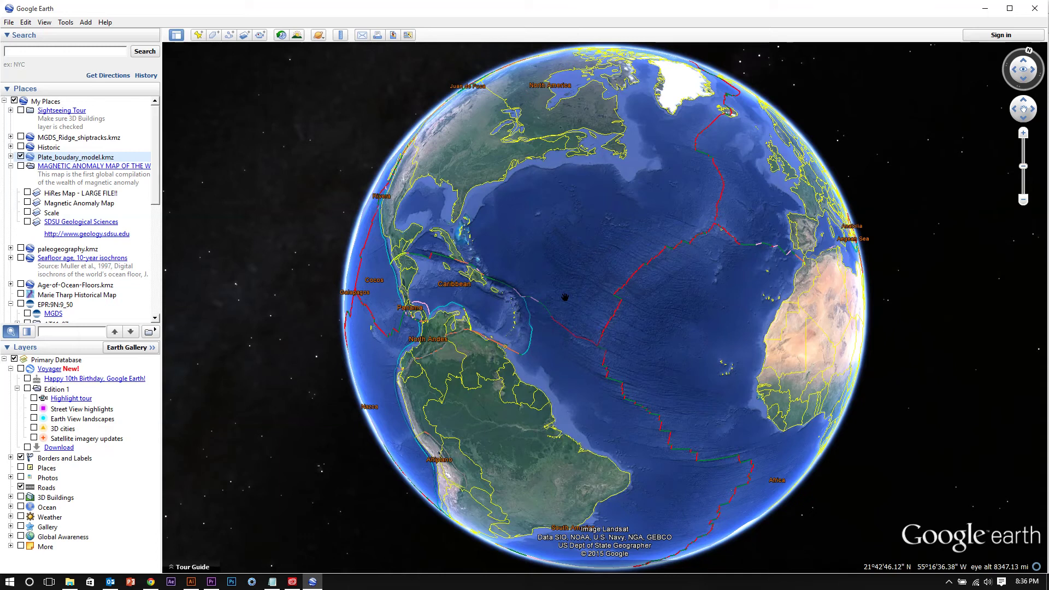
pyautogui.moveTo(634, 314); pyautogui.dragTo(622, 320)
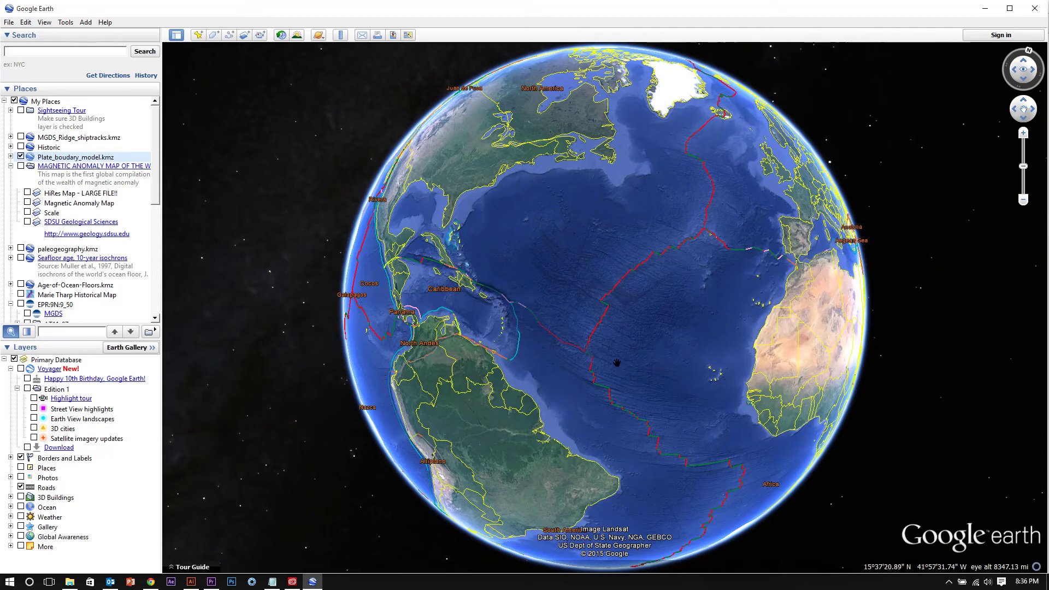
pyautogui.moveTo(620, 403); pyautogui.dragTo(622, 319)
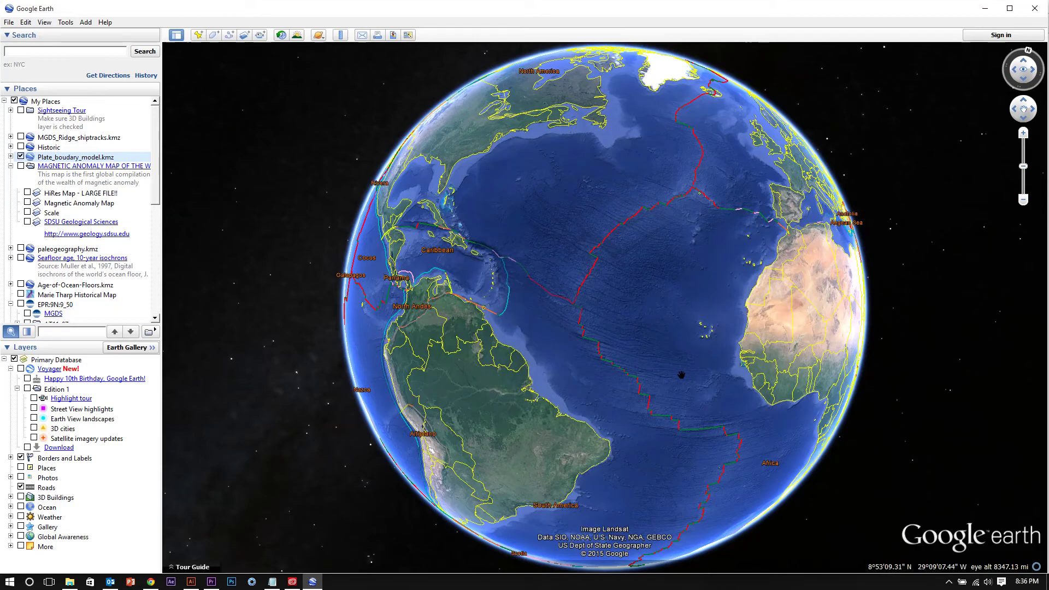
pyautogui.moveTo(644, 212); pyautogui.dragTo(793, 269)
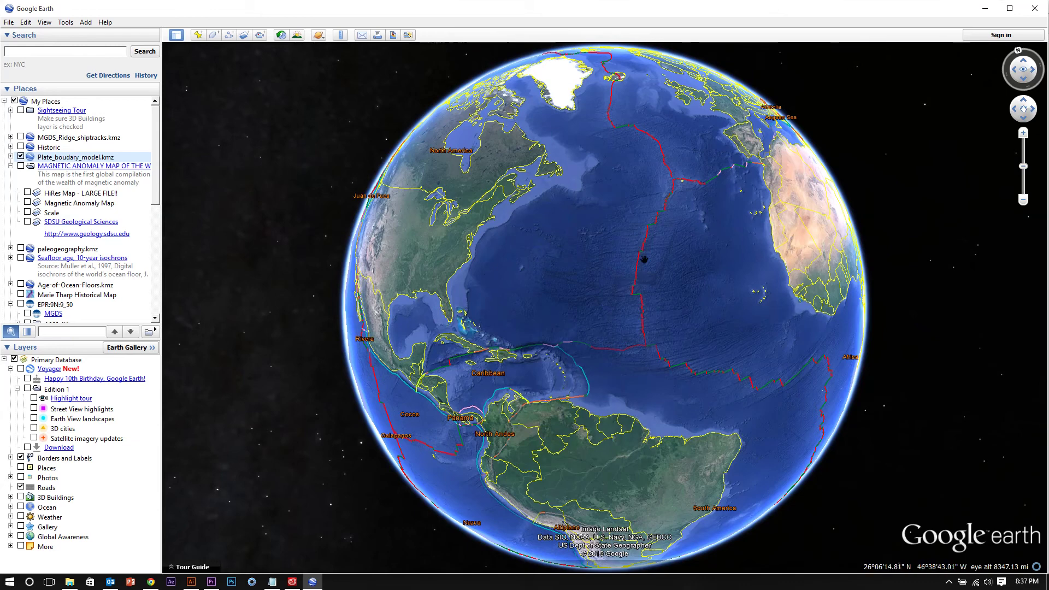
# - Zoom on the Atlantic, then swing the globe west to the Pacific
pyautogui.scroll(5, 601, 260)
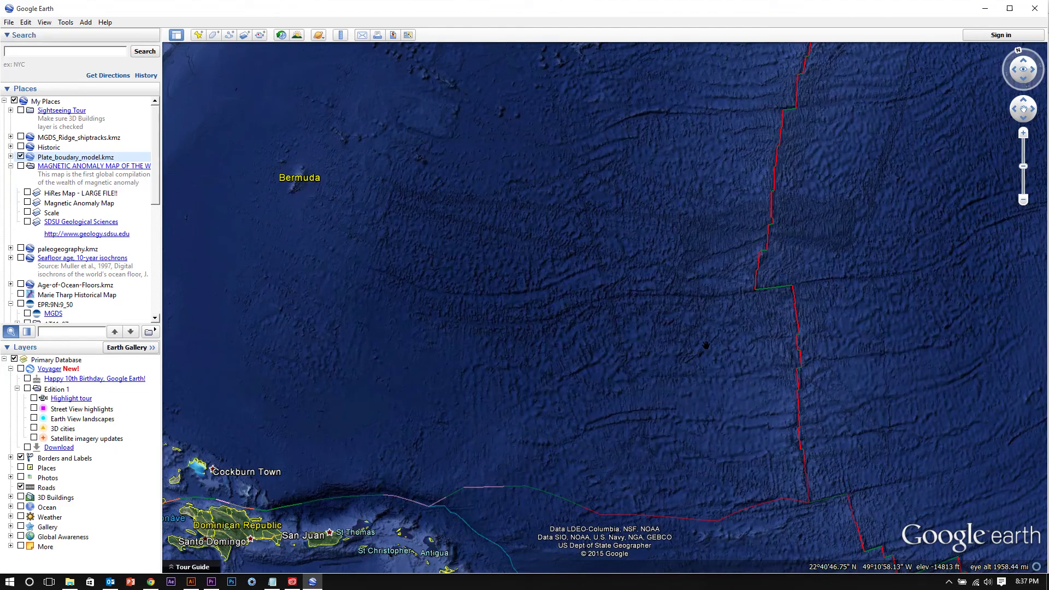
pyautogui.scroll(-2, 621, 348)
pyautogui.scroll(5, 623, 348)
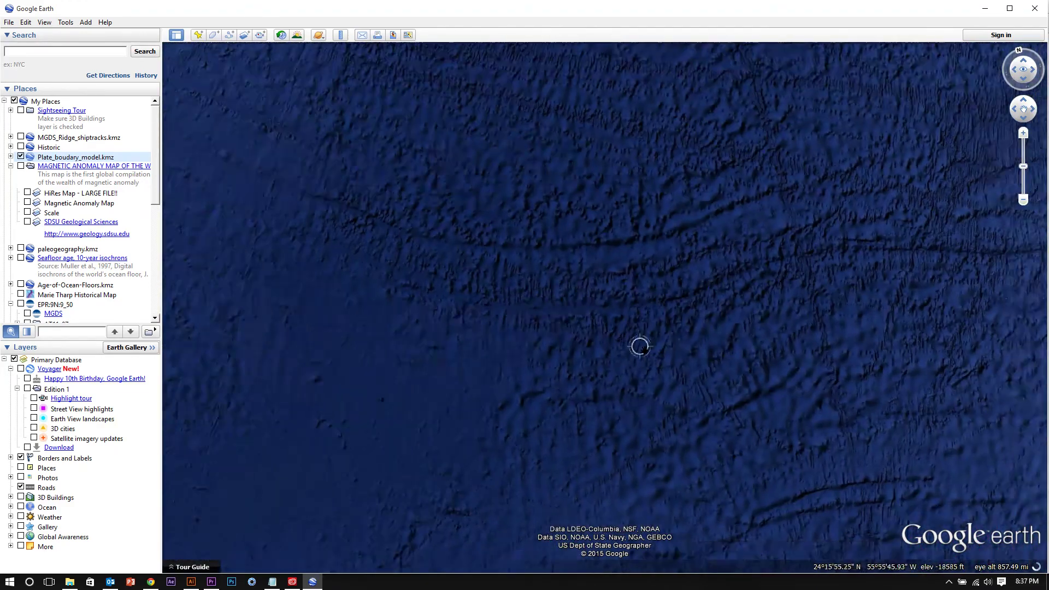
pyautogui.scroll(-5, 636, 343)
pyautogui.moveTo(562, 284); pyautogui.dragTo(809, 279)
pyautogui.moveTo(398, 286); pyautogui.dragTo(536, 250)
pyautogui.scroll(-4, 564, 321)
pyautogui.moveTo(579, 317); pyautogui.dragTo(684, 286)
# - Rotate across the Pacific past Australia and Indonesia to the Indian Ocean and Somalia
pyautogui.moveTo(545, 216); pyautogui.dragTo(692, 200)
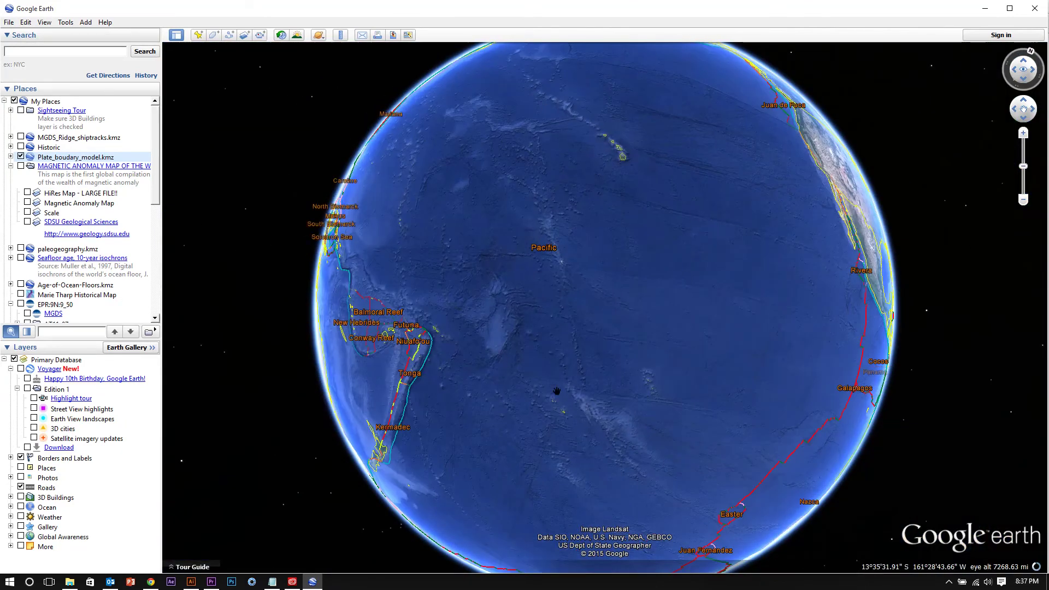
pyautogui.moveTo(527, 377); pyautogui.dragTo(629, 372)
pyautogui.moveTo(576, 227); pyautogui.dragTo(618, 400)
pyautogui.moveTo(644, 299); pyautogui.dragTo(677, 315)
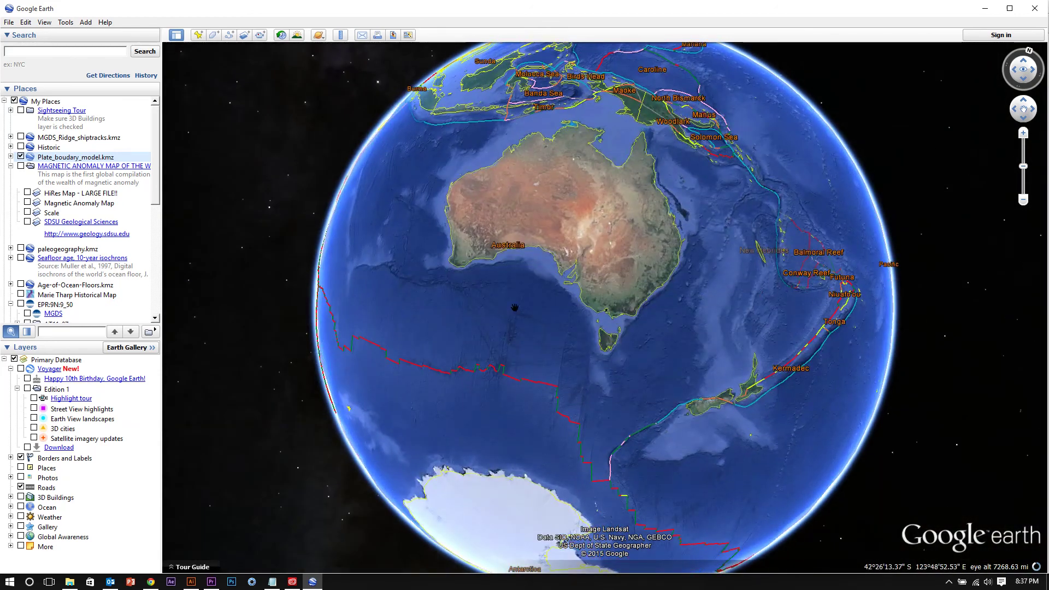
pyautogui.moveTo(514, 307); pyautogui.dragTo(707, 399)
pyautogui.moveTo(477, 228); pyautogui.dragTo(632, 191)
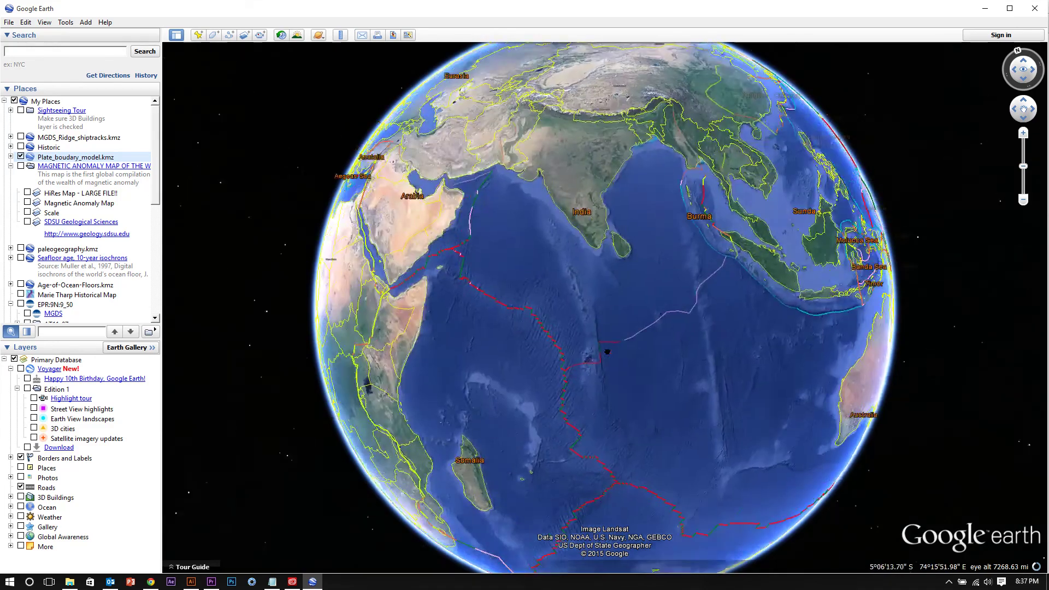
# - Swing past Asia and Antarctica to face Africa and the Indian Ocean with north up
pyautogui.moveTo(632, 371); pyautogui.dragTo(656, 399)
pyautogui.moveTo(714, 223); pyautogui.dragTo(532, 322)
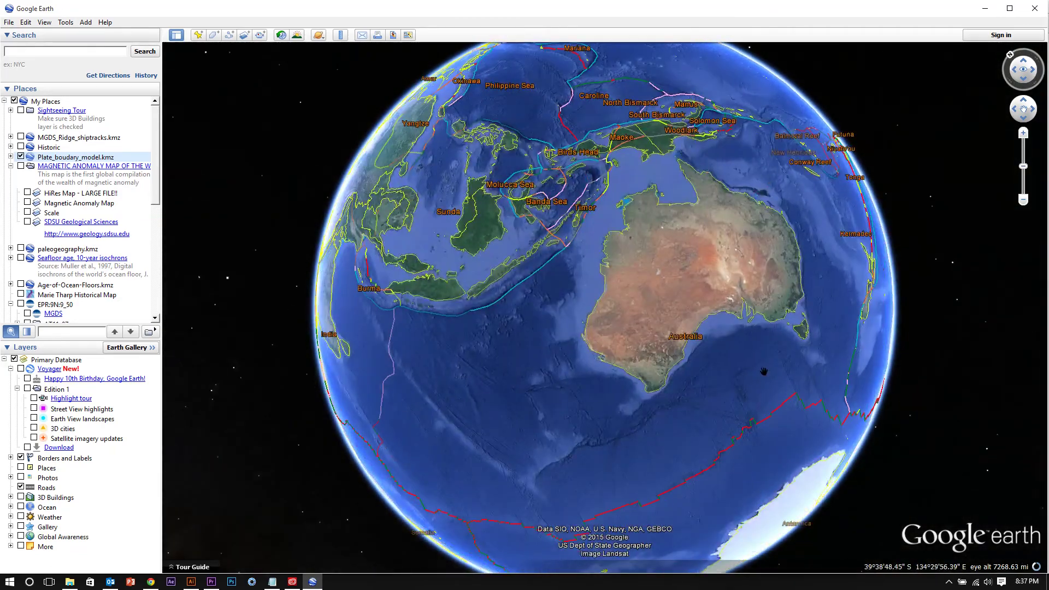
pyautogui.moveTo(764, 371); pyautogui.dragTo(689, 212)
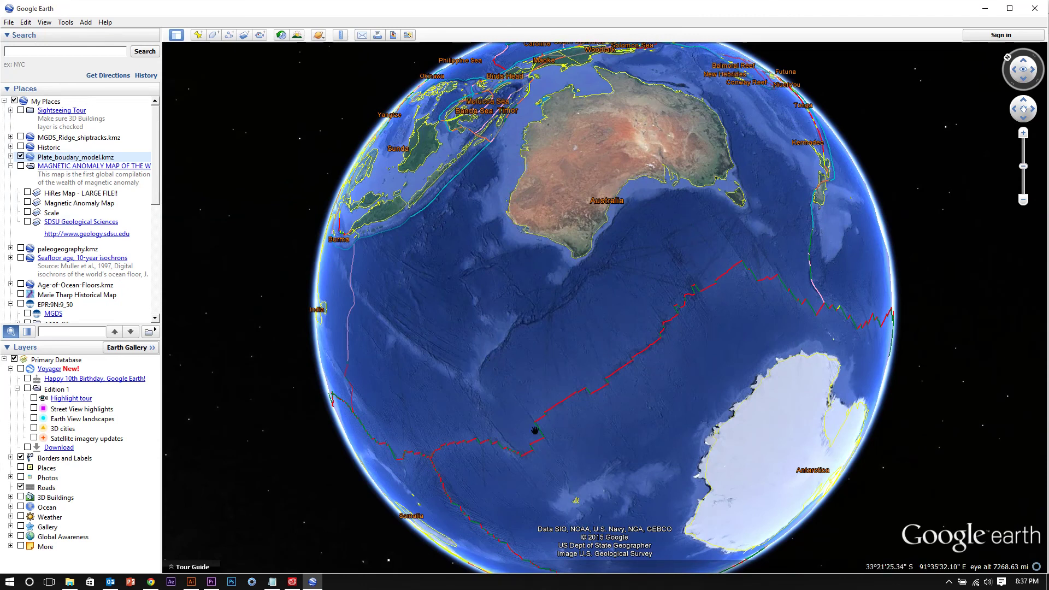
pyautogui.moveTo(534, 430); pyautogui.dragTo(714, 383)
pyautogui.press('n')
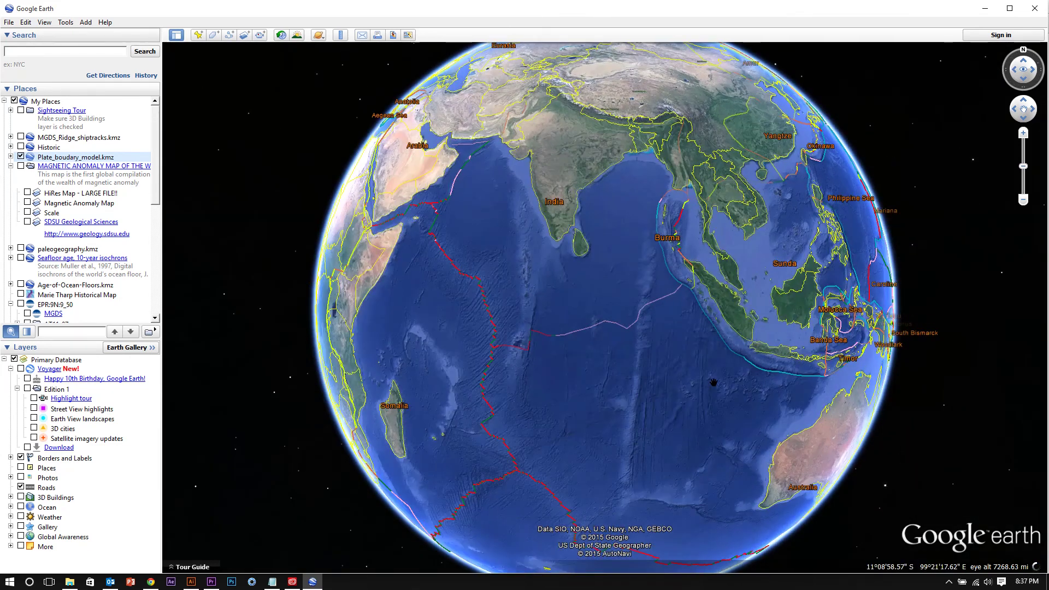